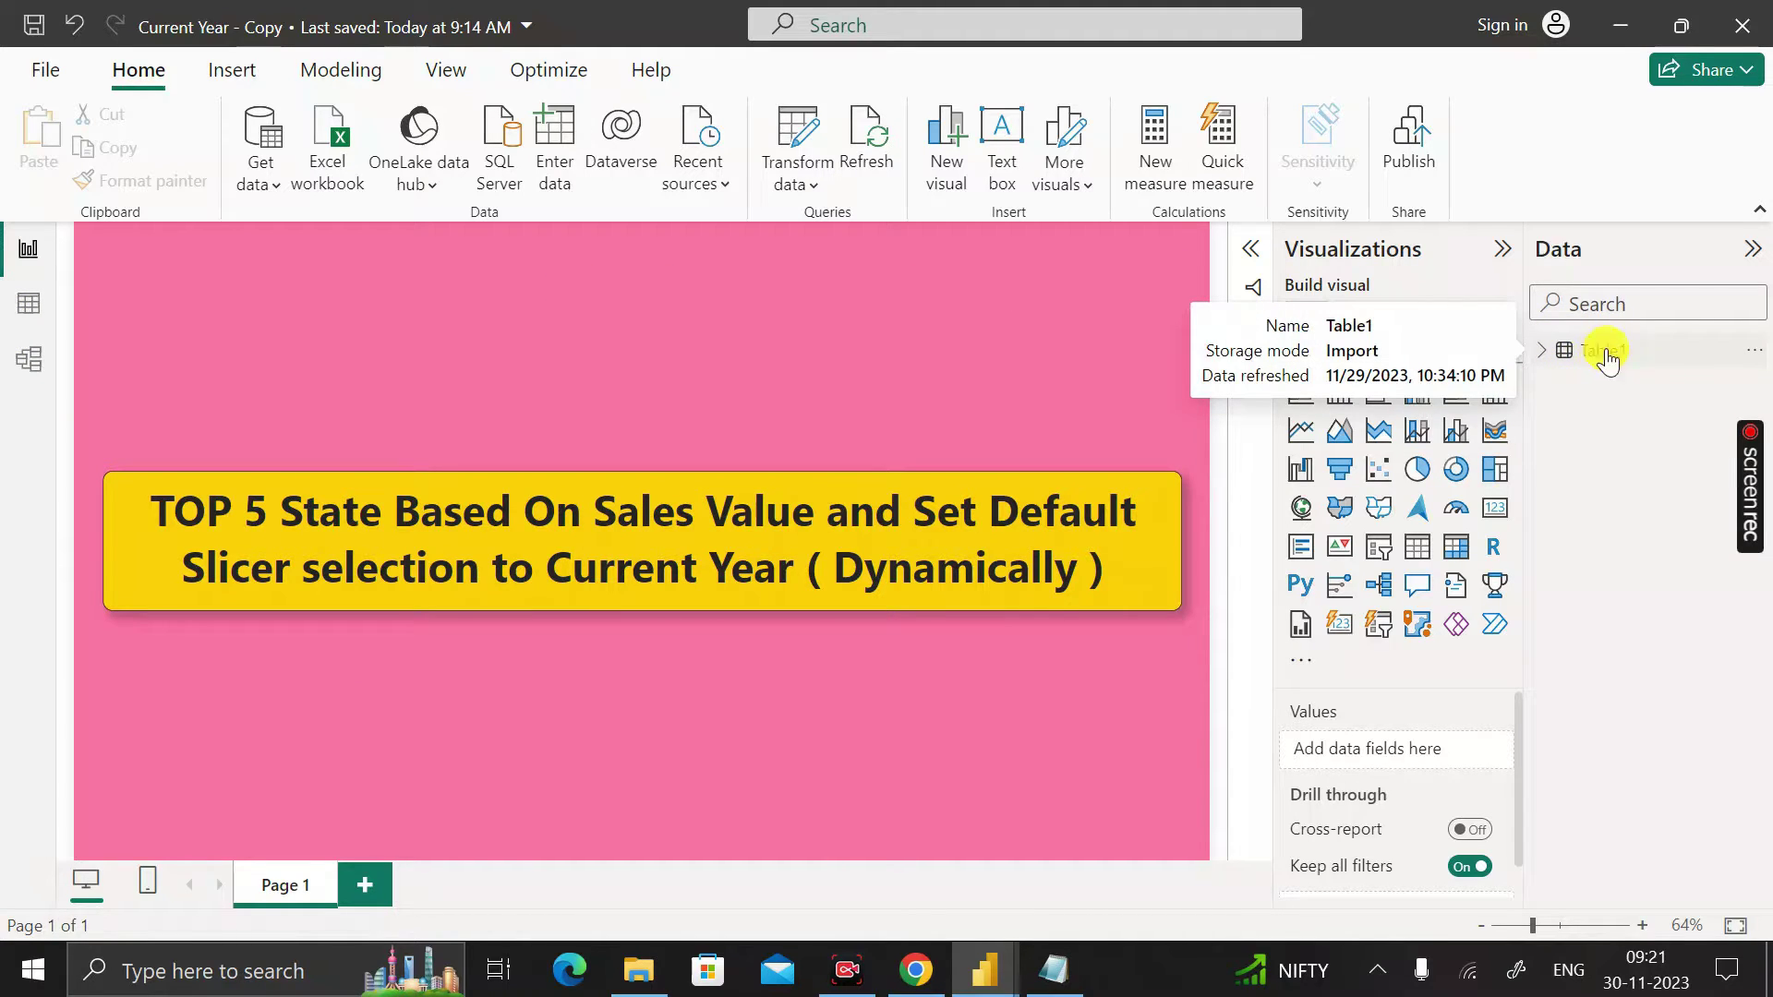
# Step: Inspect Table1's Date, State and Sales columns in the data view, then return to the report
pyautogui.click(28, 307)
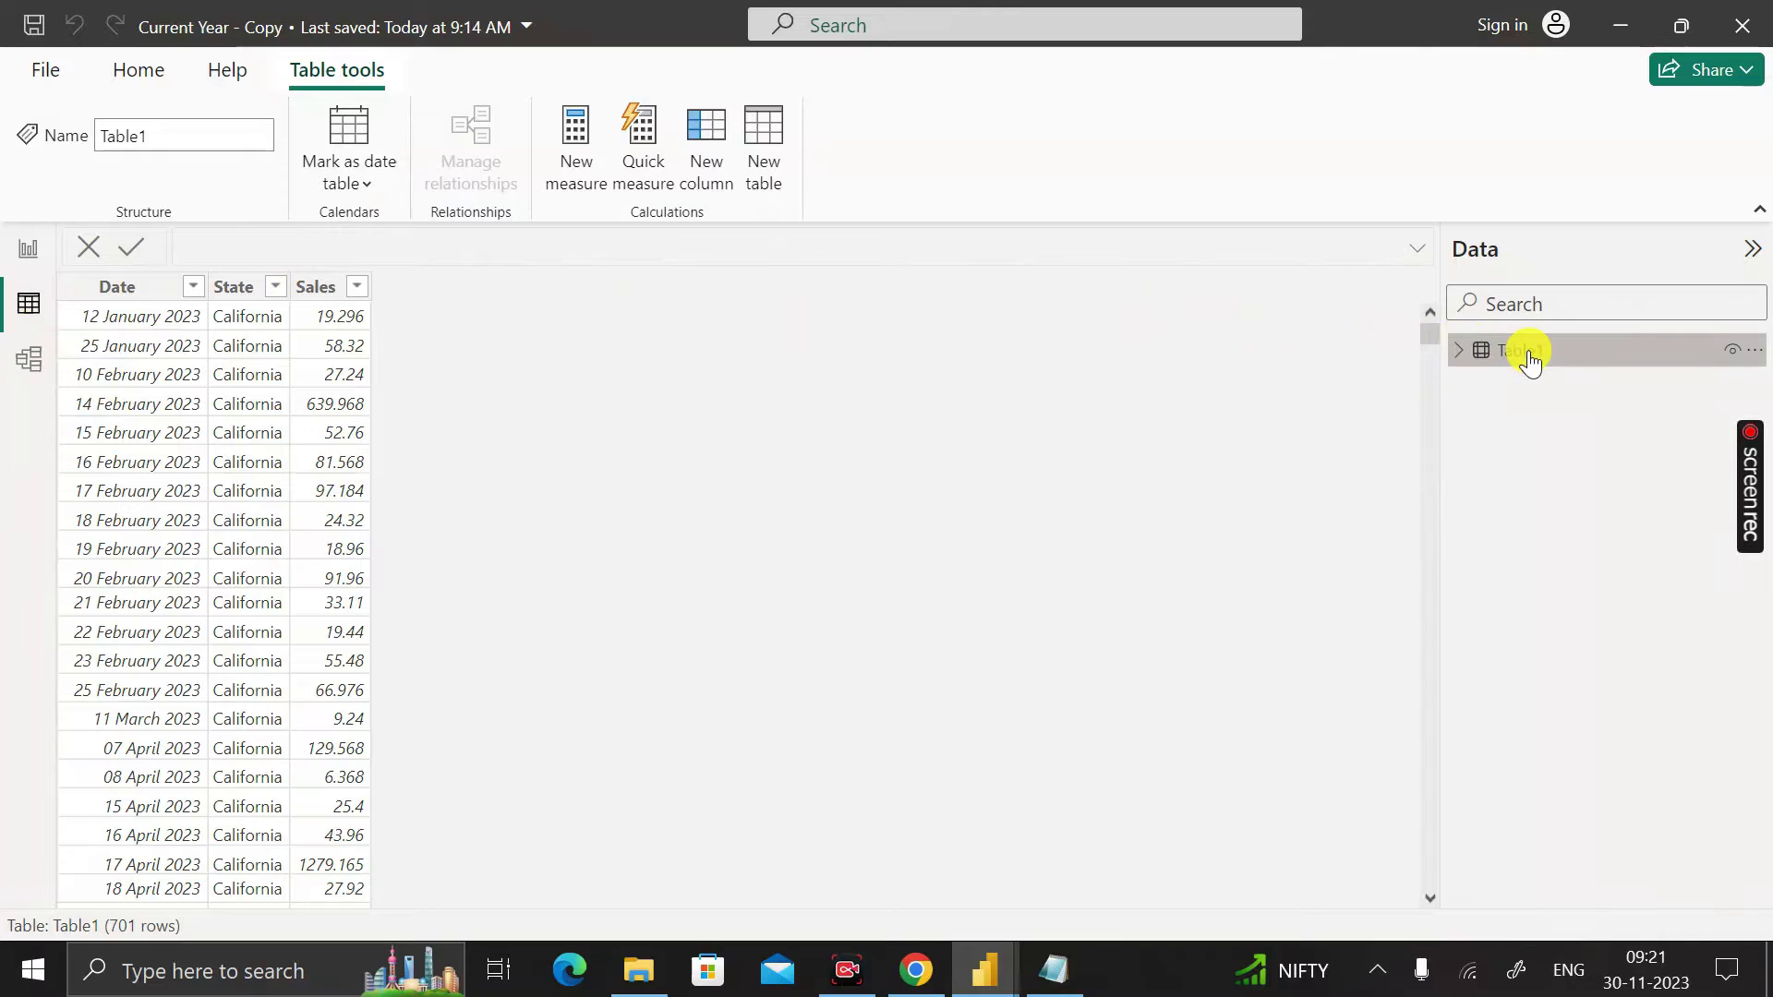
pyautogui.click(129, 286)
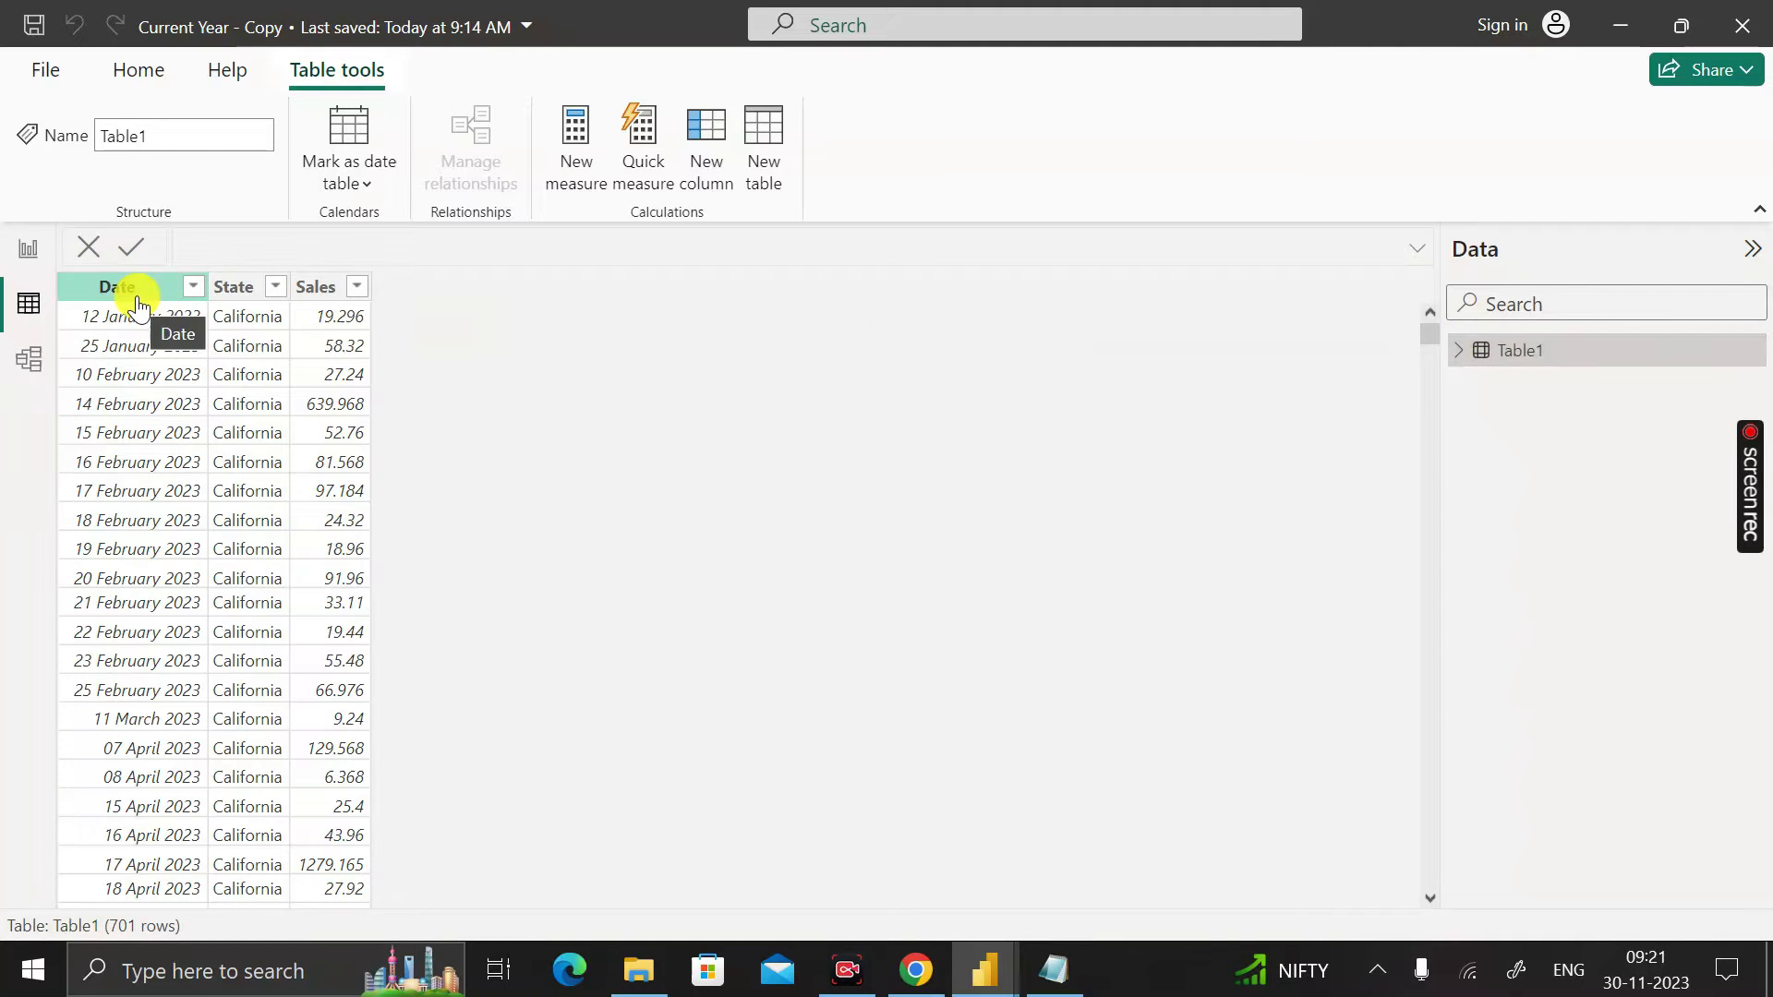
pyautogui.click(247, 286)
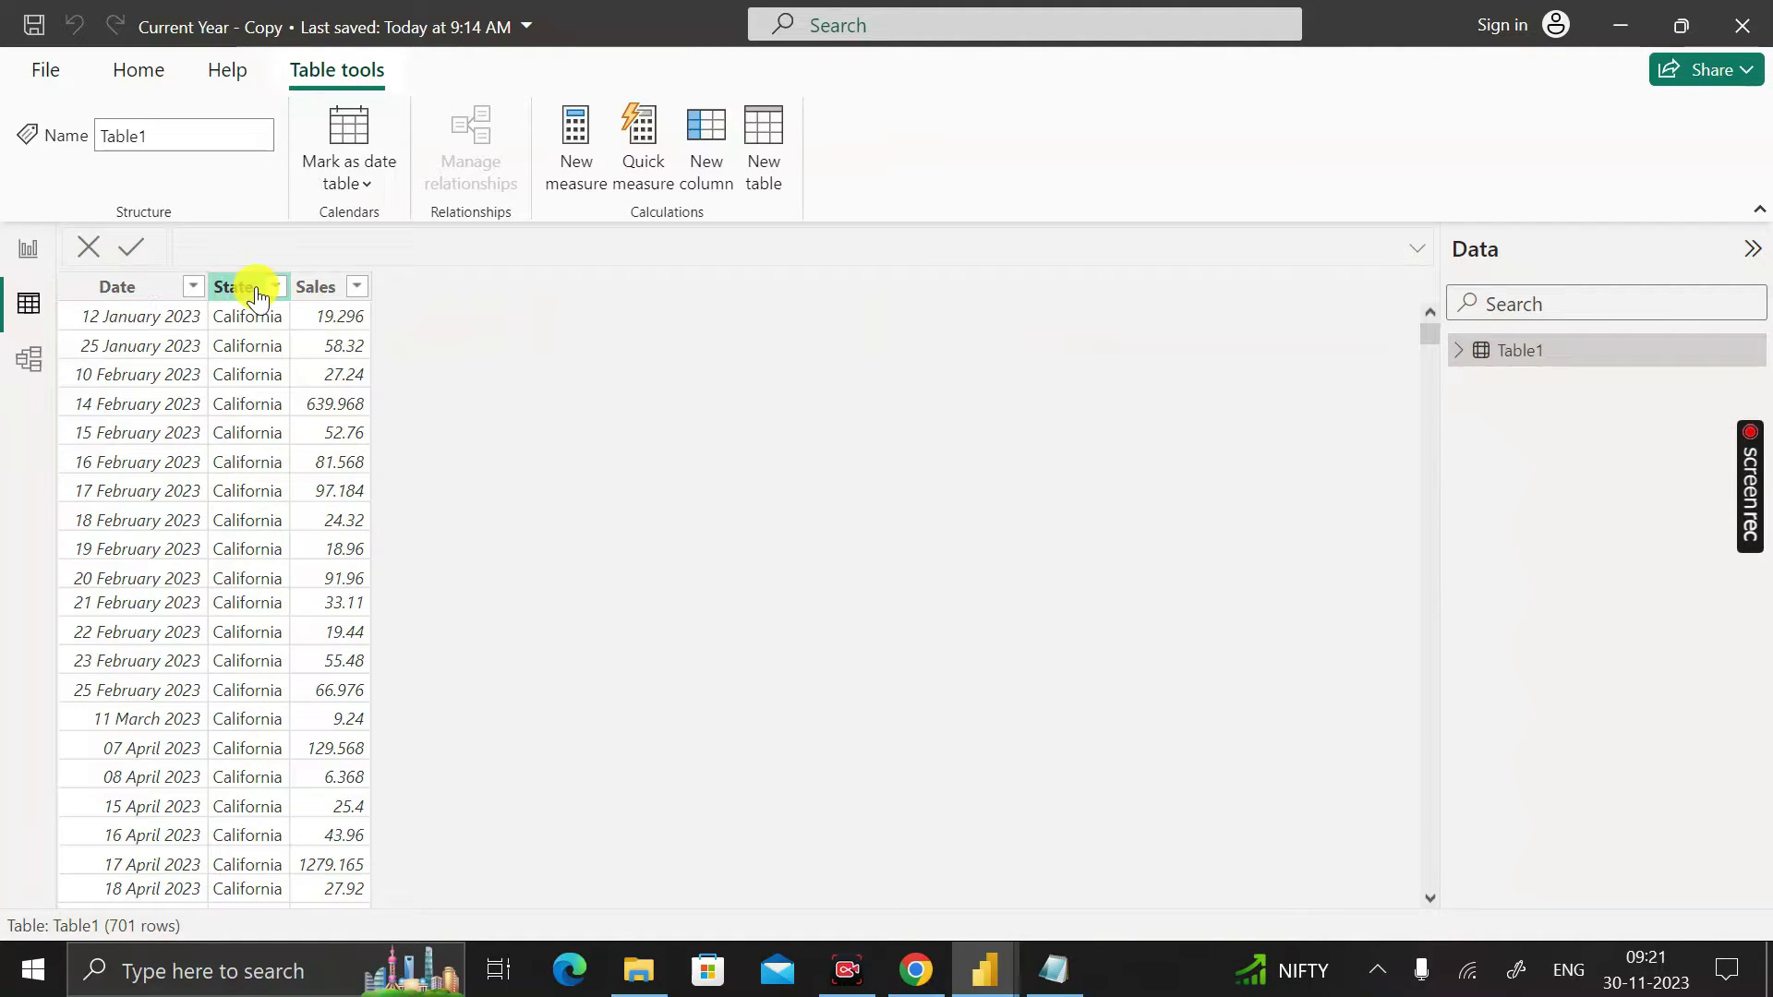
pyautogui.click(330, 288)
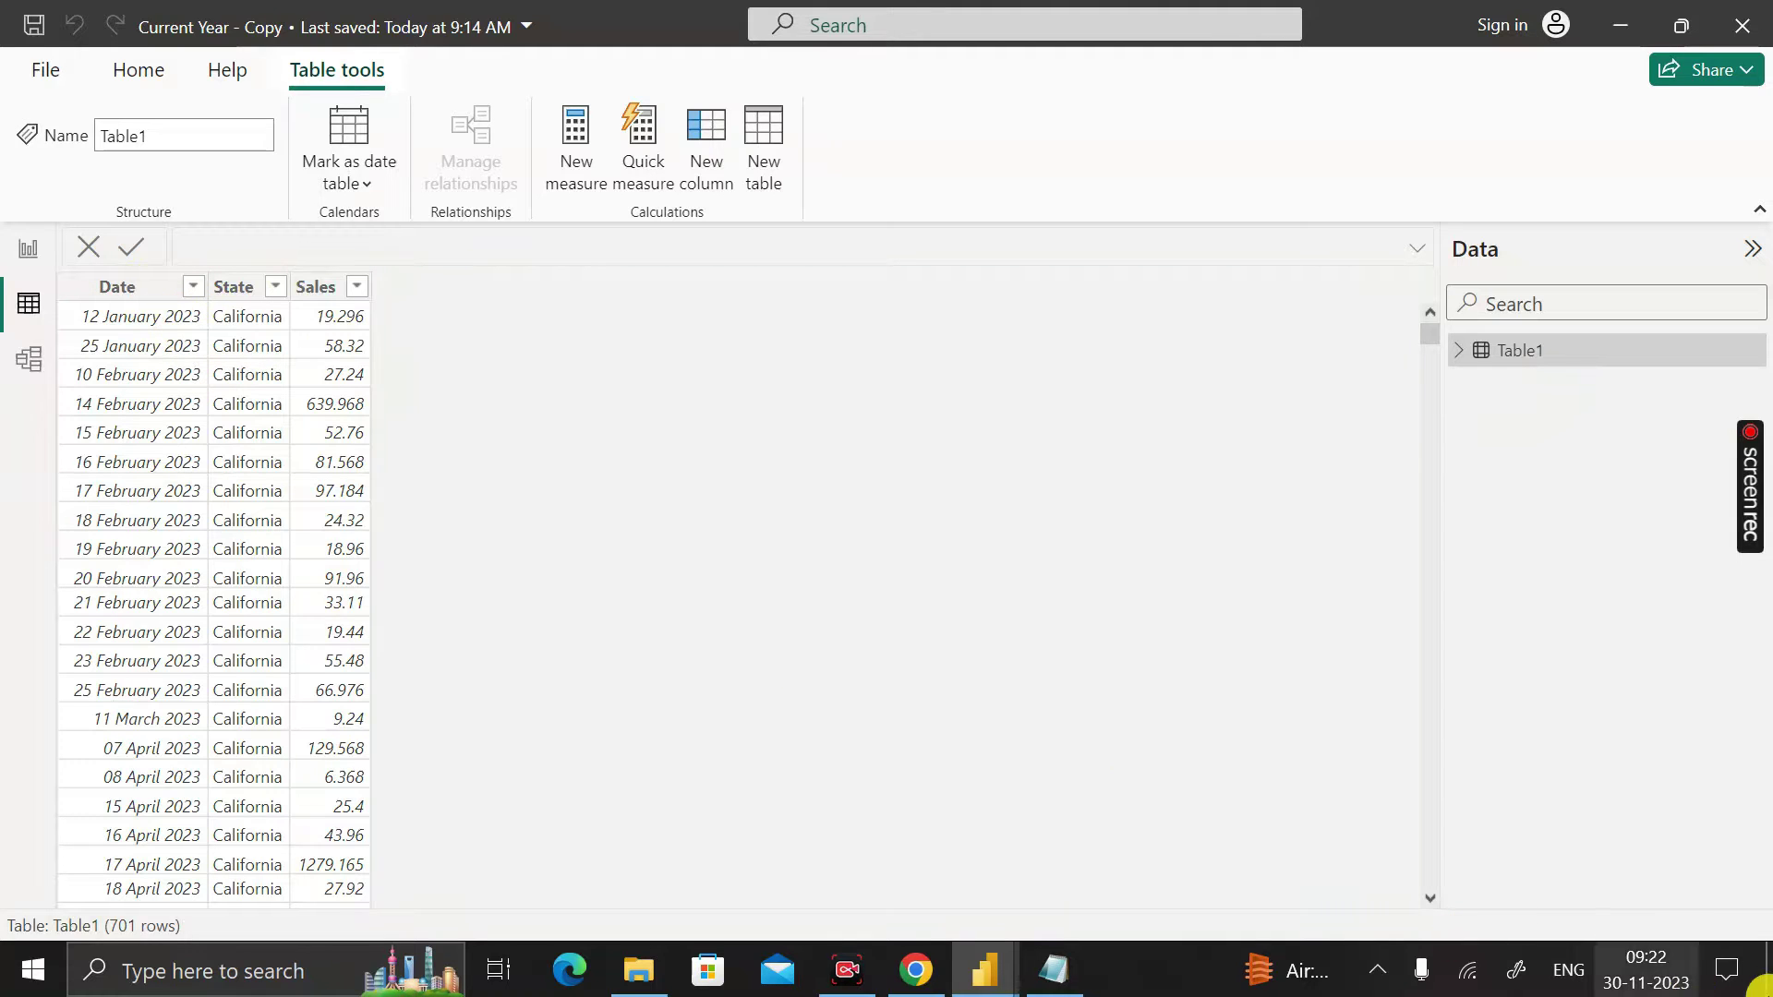
pyautogui.moveTo(1633, 993)
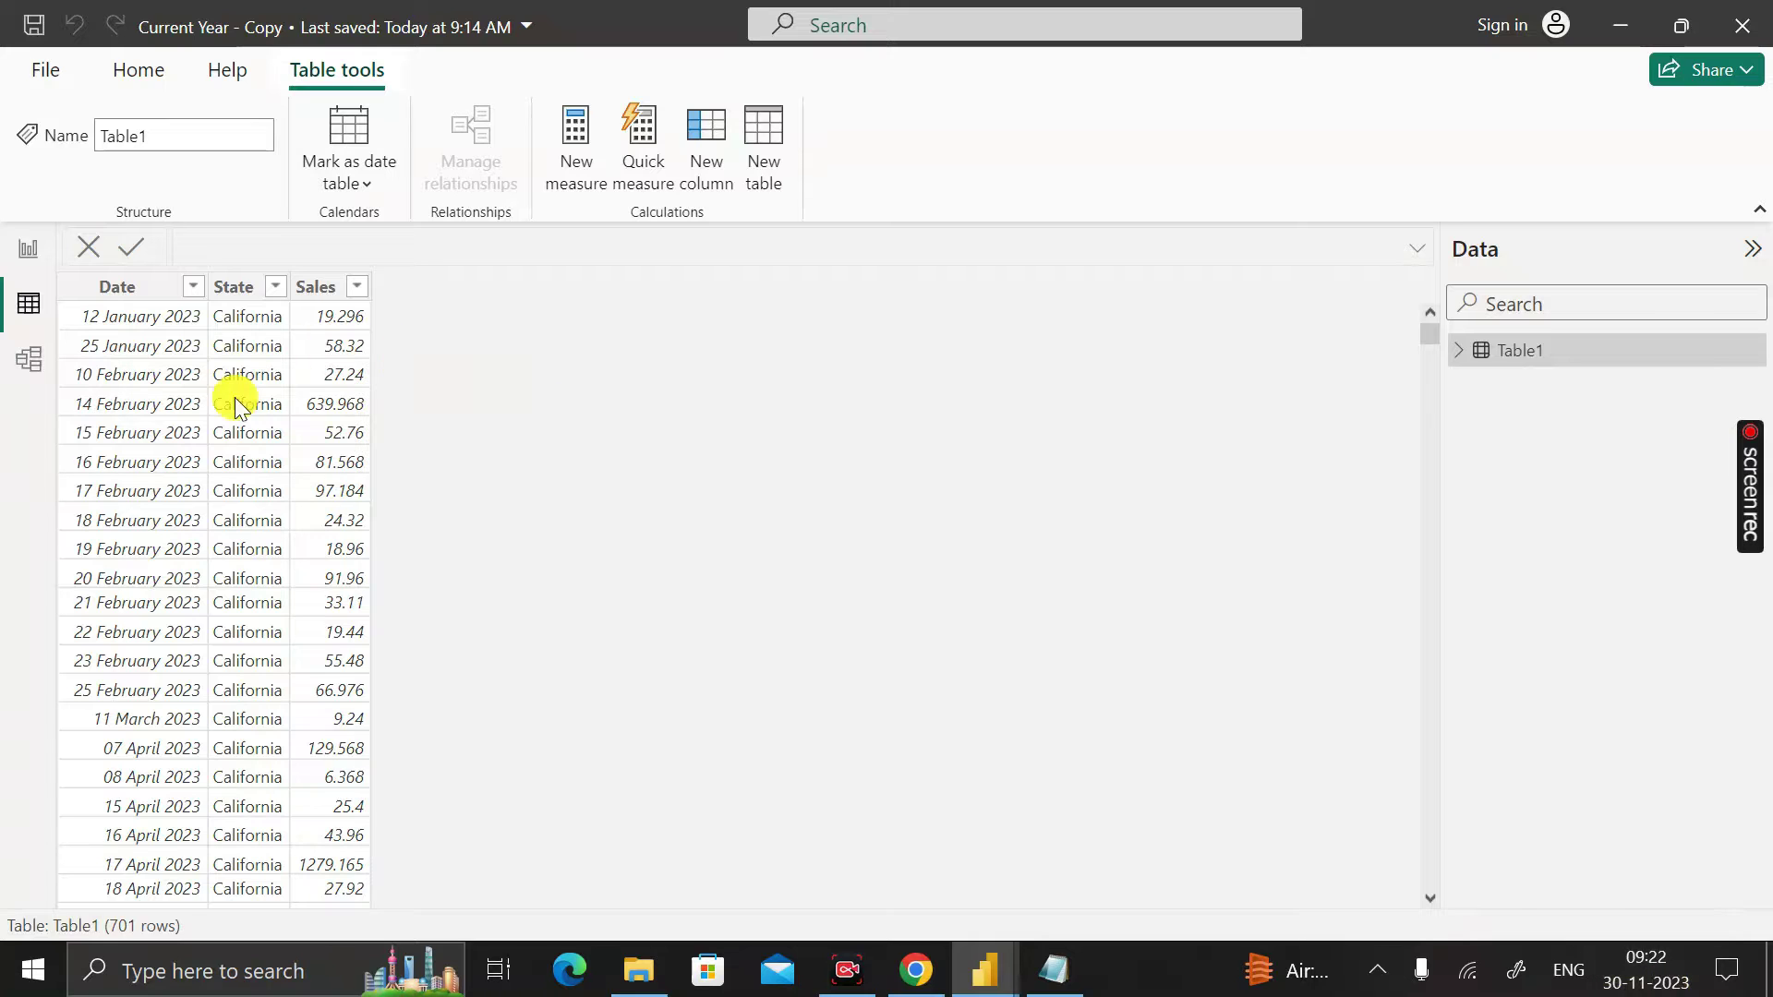
pyautogui.click(25, 250)
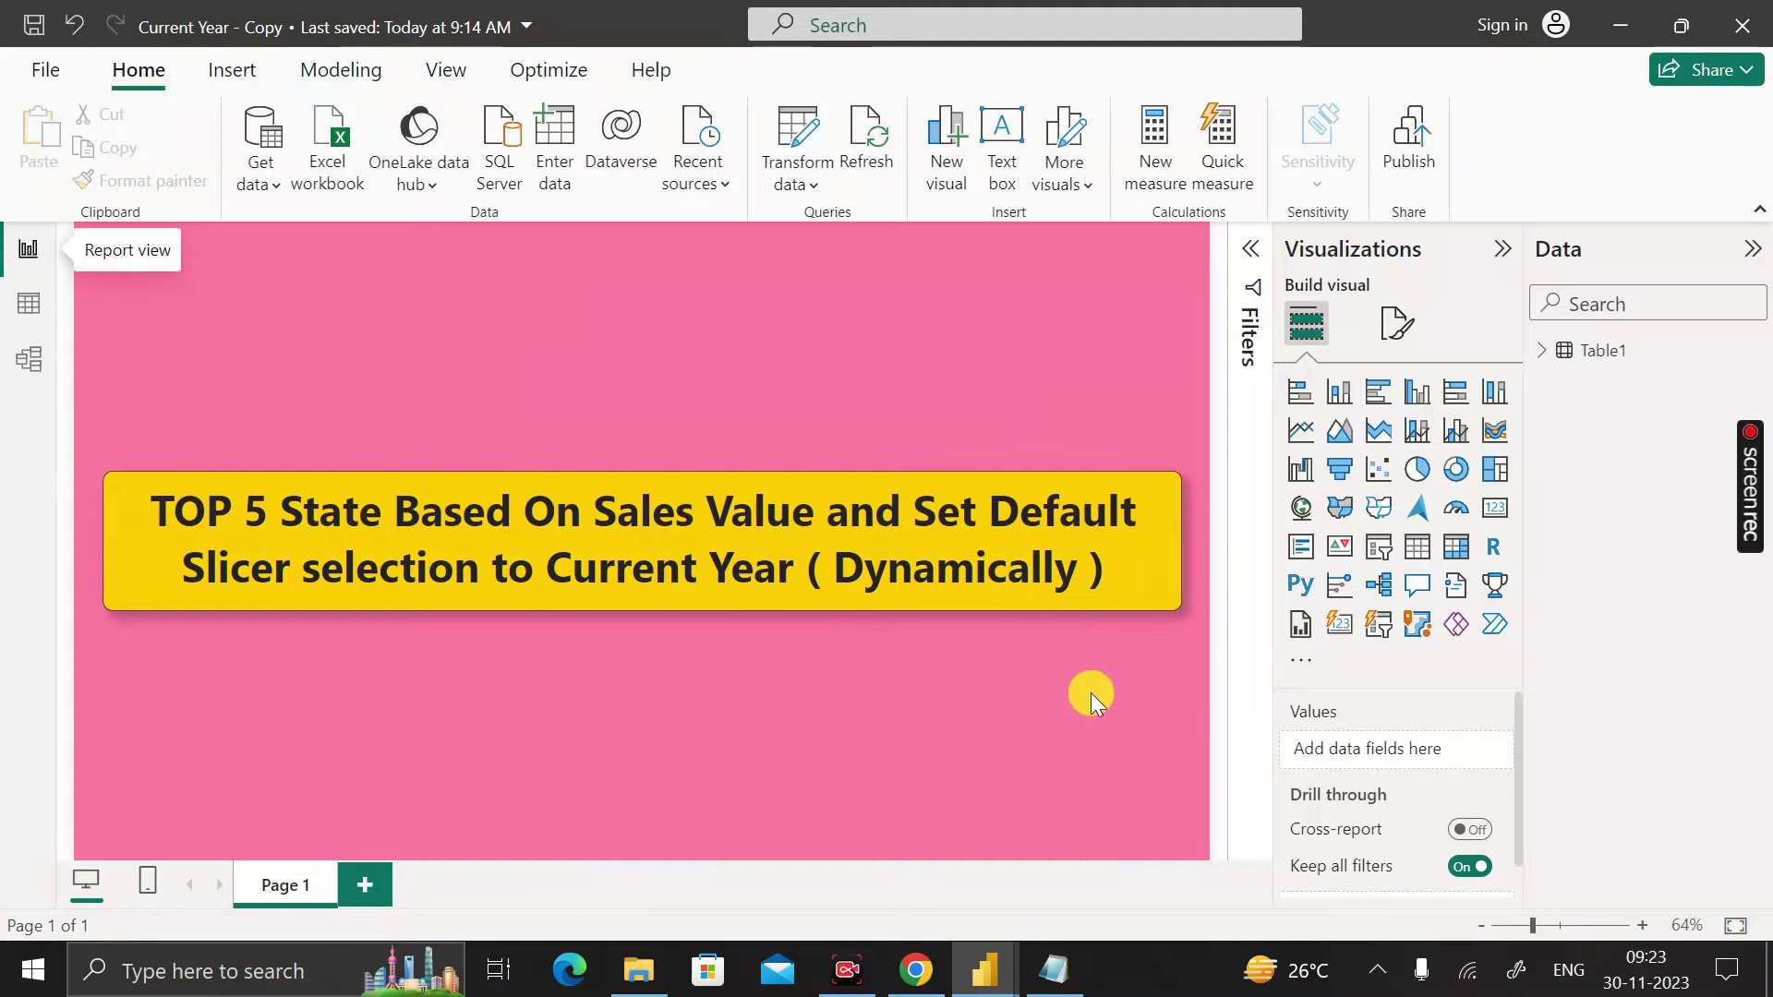
# Step: Preview the finished report with its slicer set to Current Year
pyautogui.moveTo(991, 981)
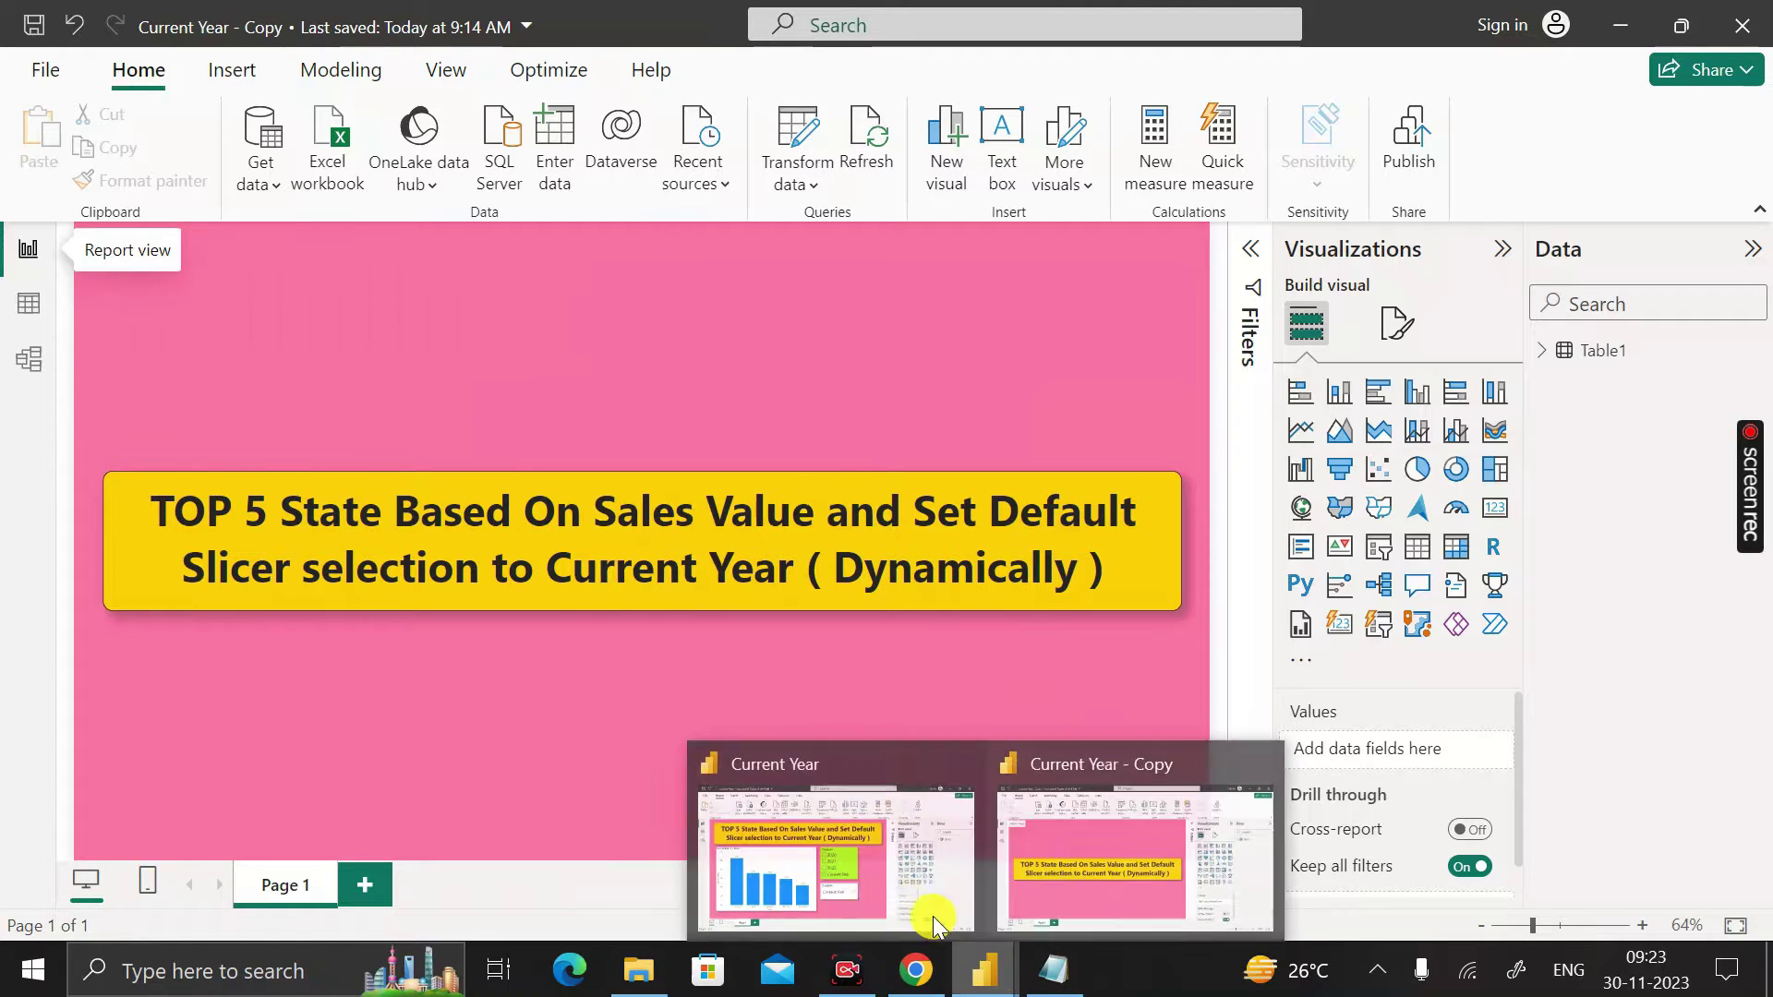
pyautogui.click(852, 838)
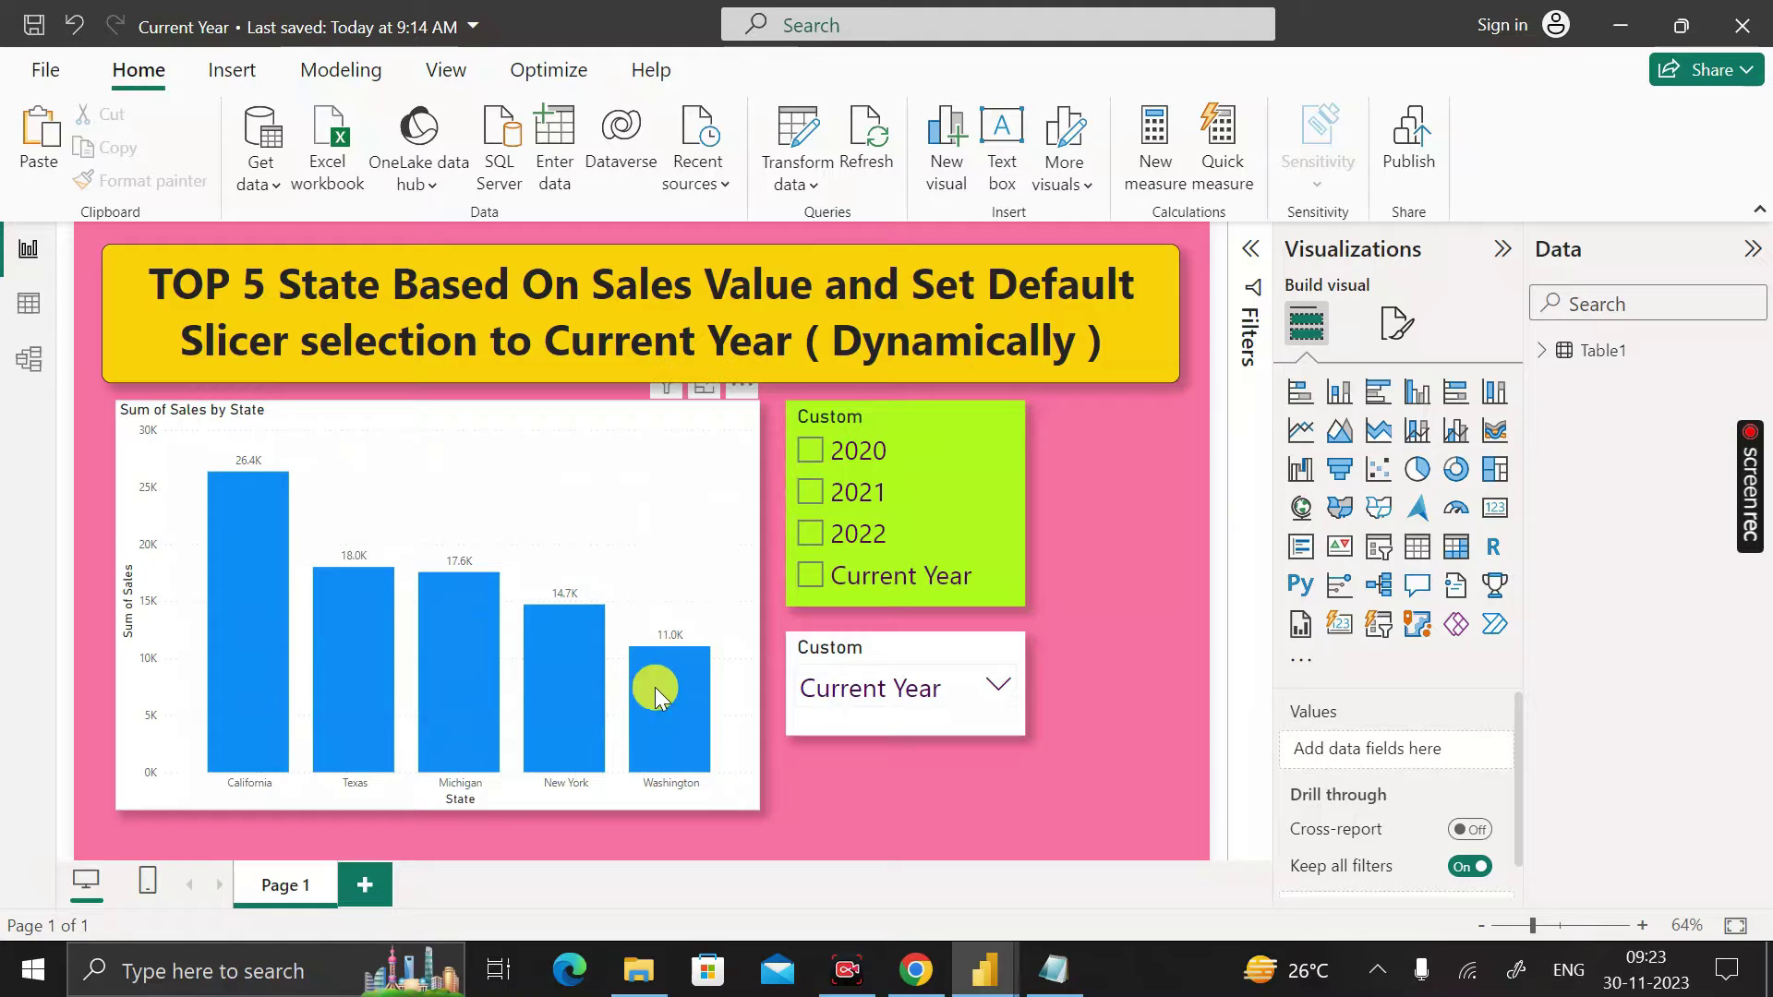
pyautogui.click(909, 591)
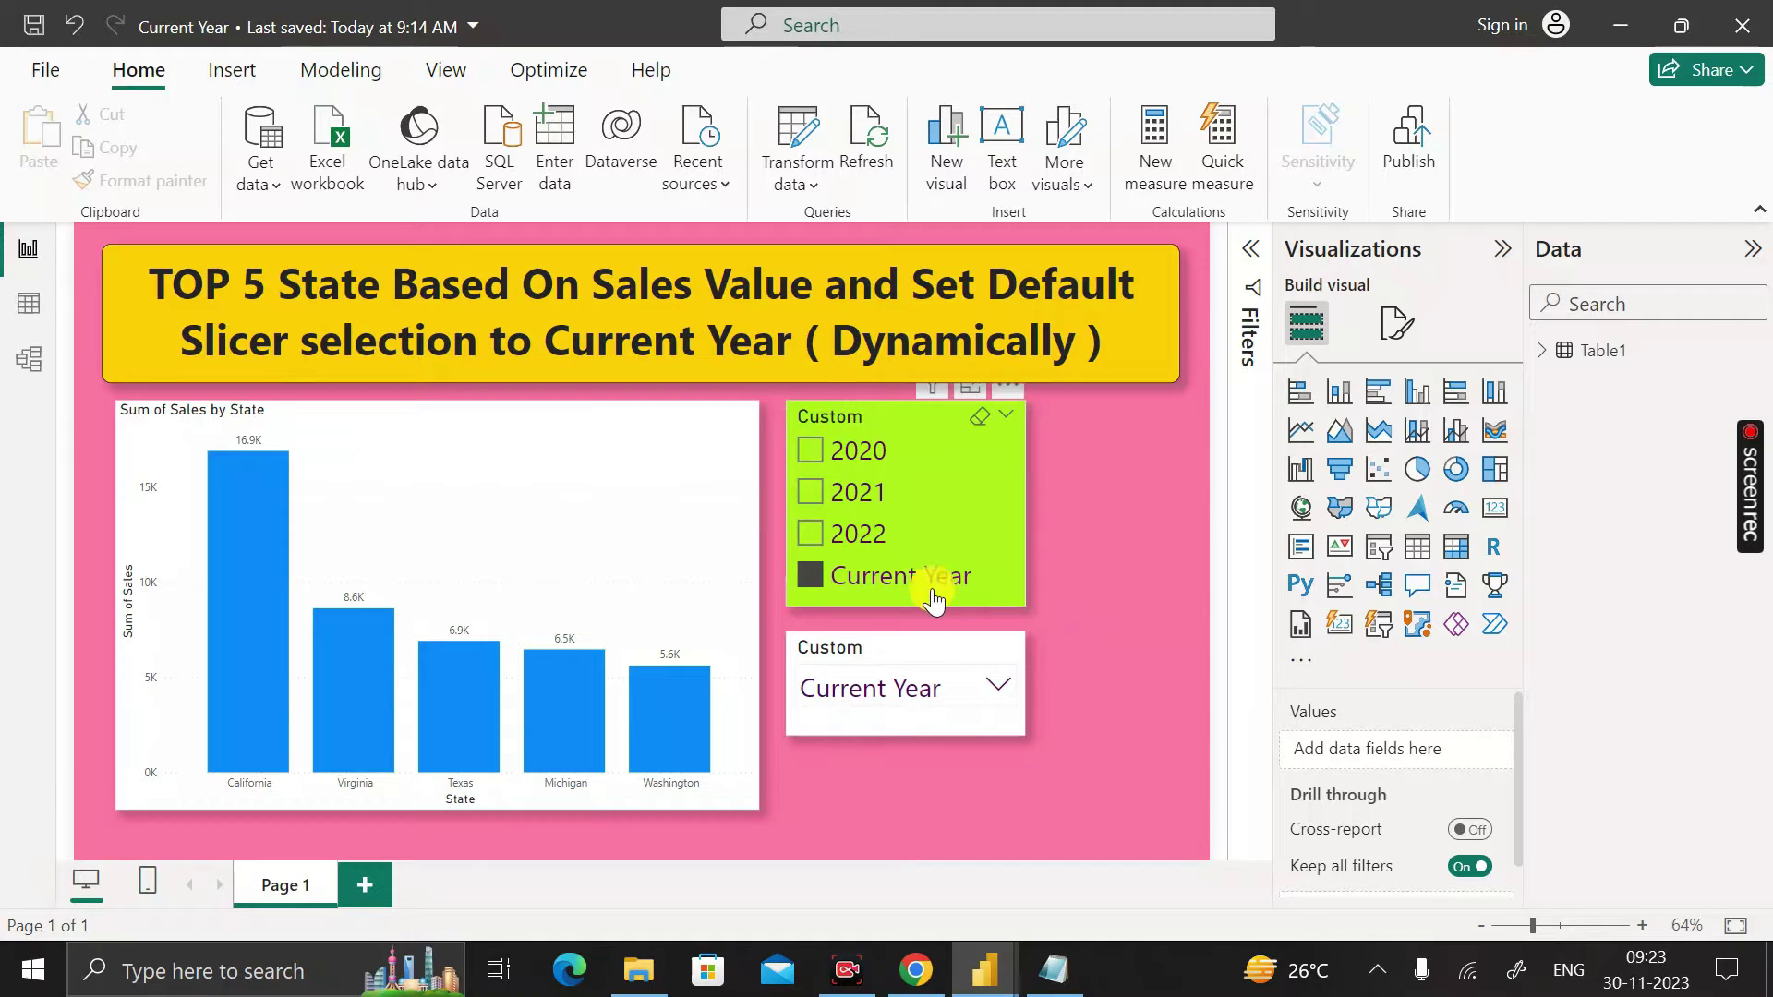
pyautogui.click(811, 583)
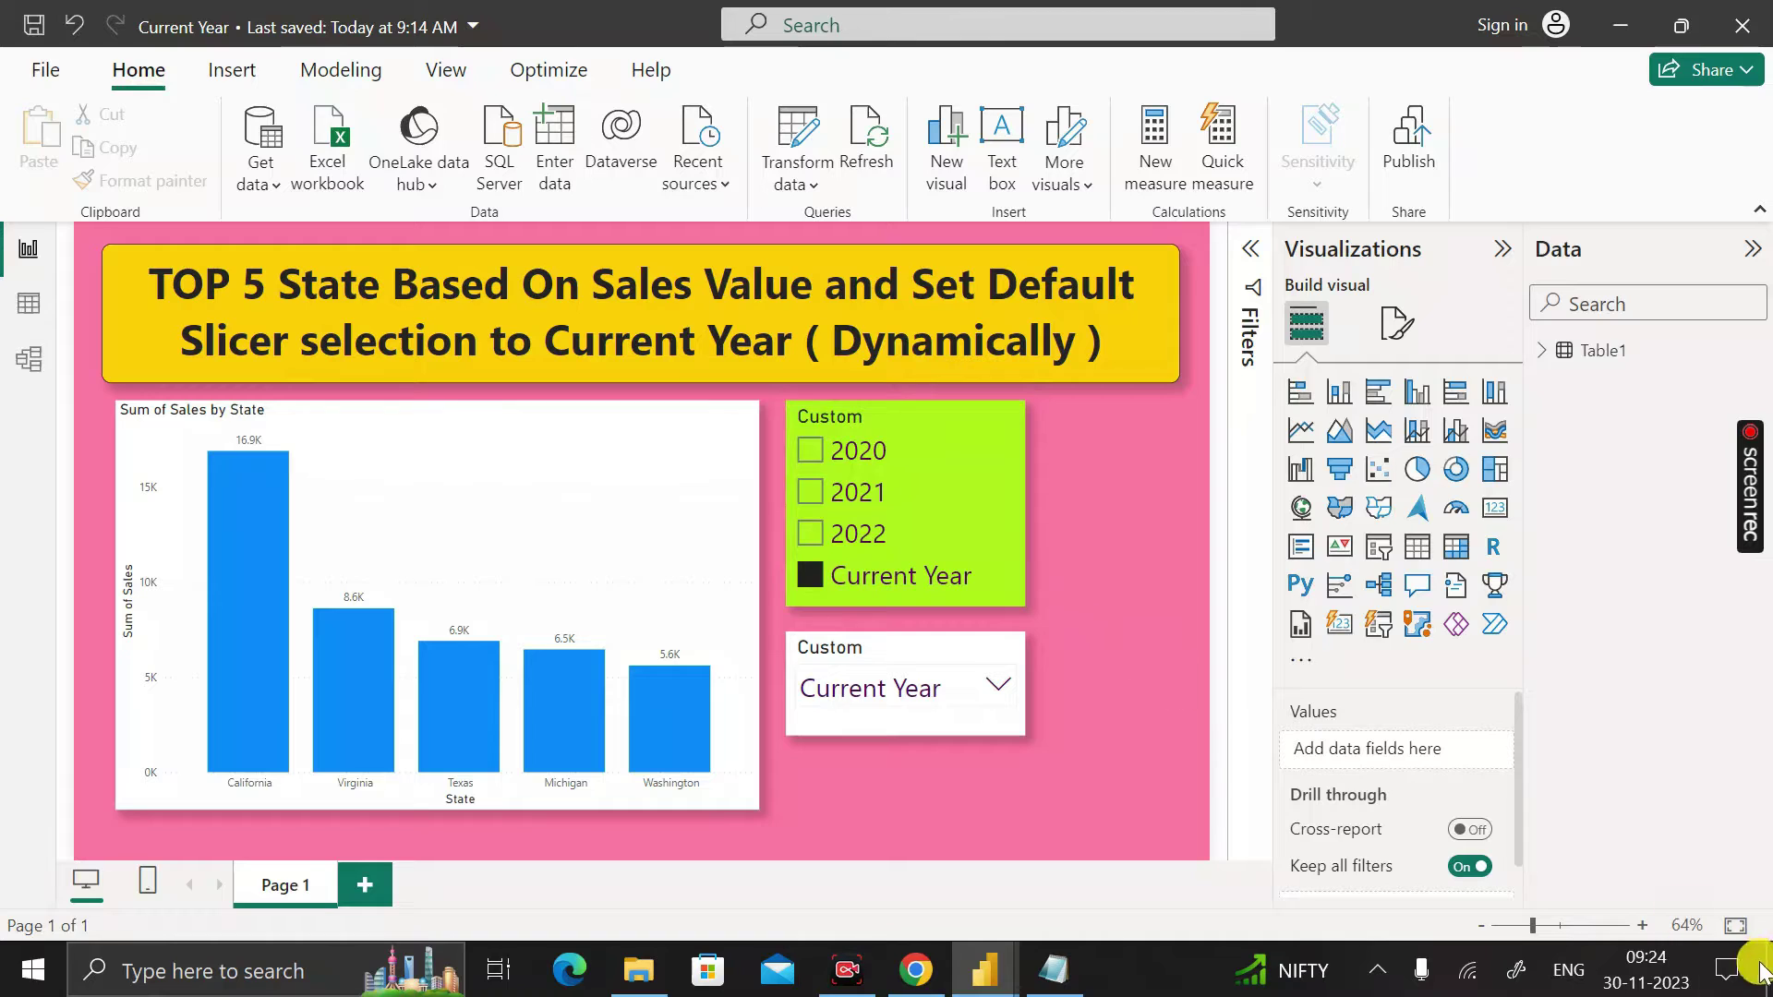
pyautogui.moveTo(1670, 988)
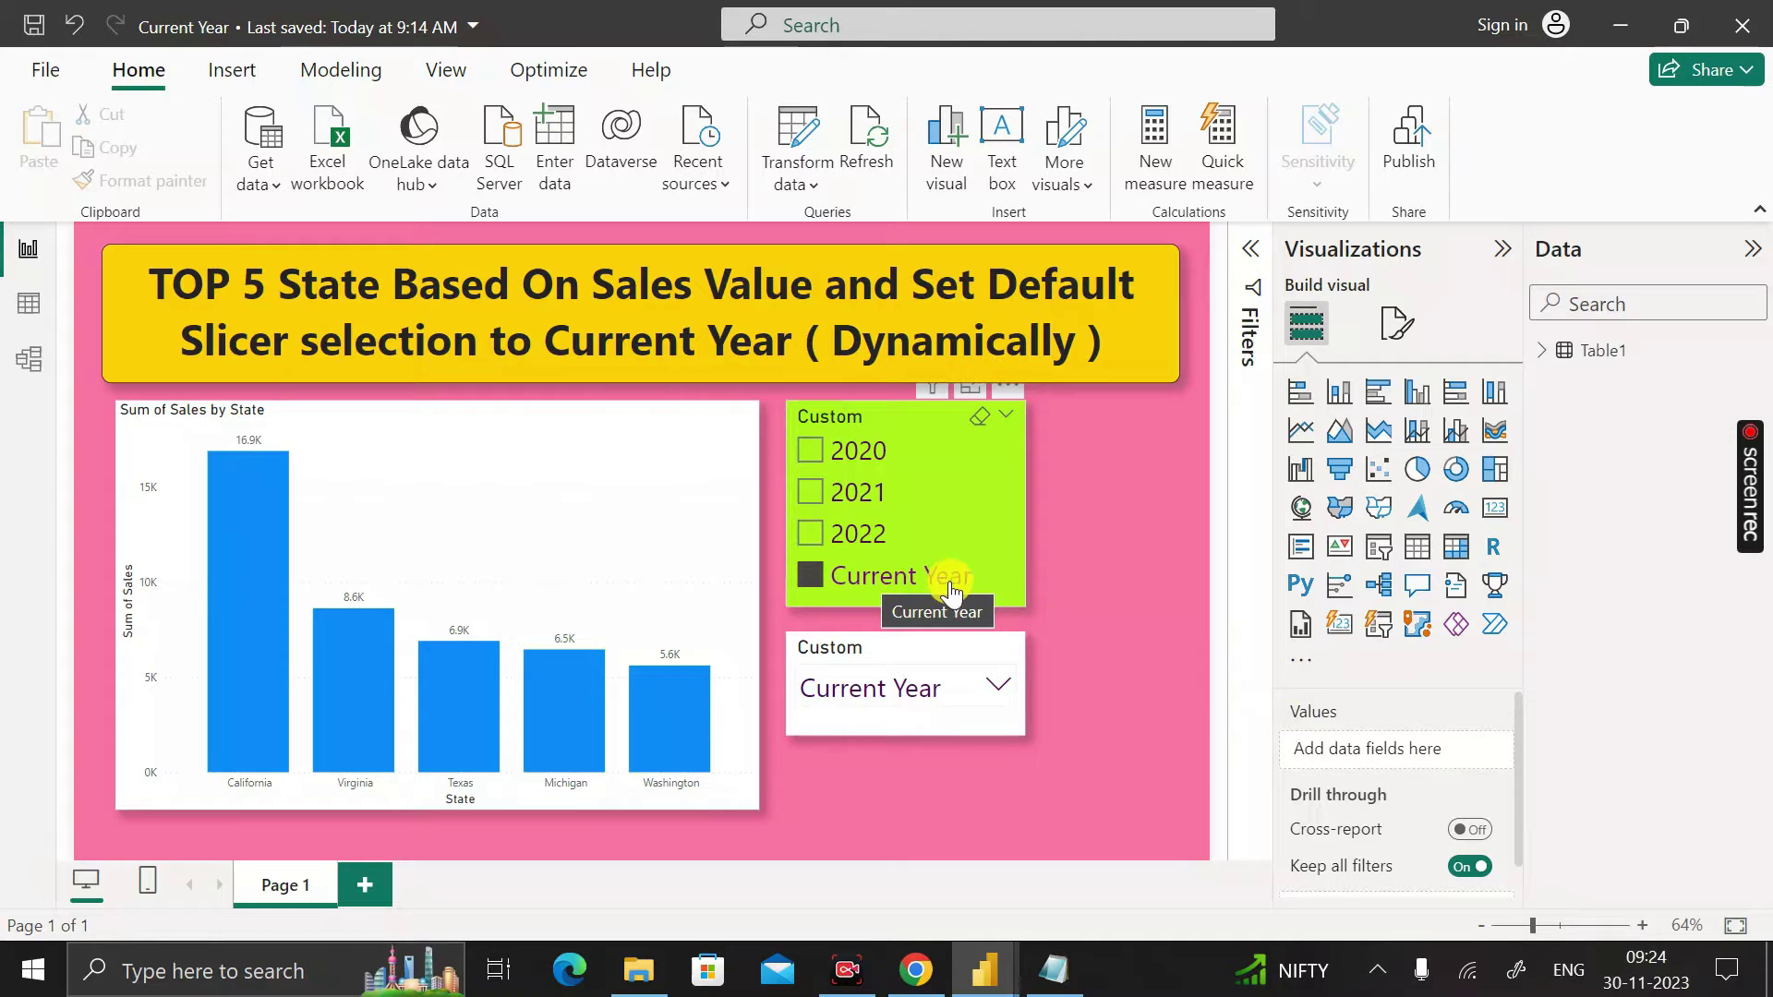
pyautogui.moveTo(1611, 991)
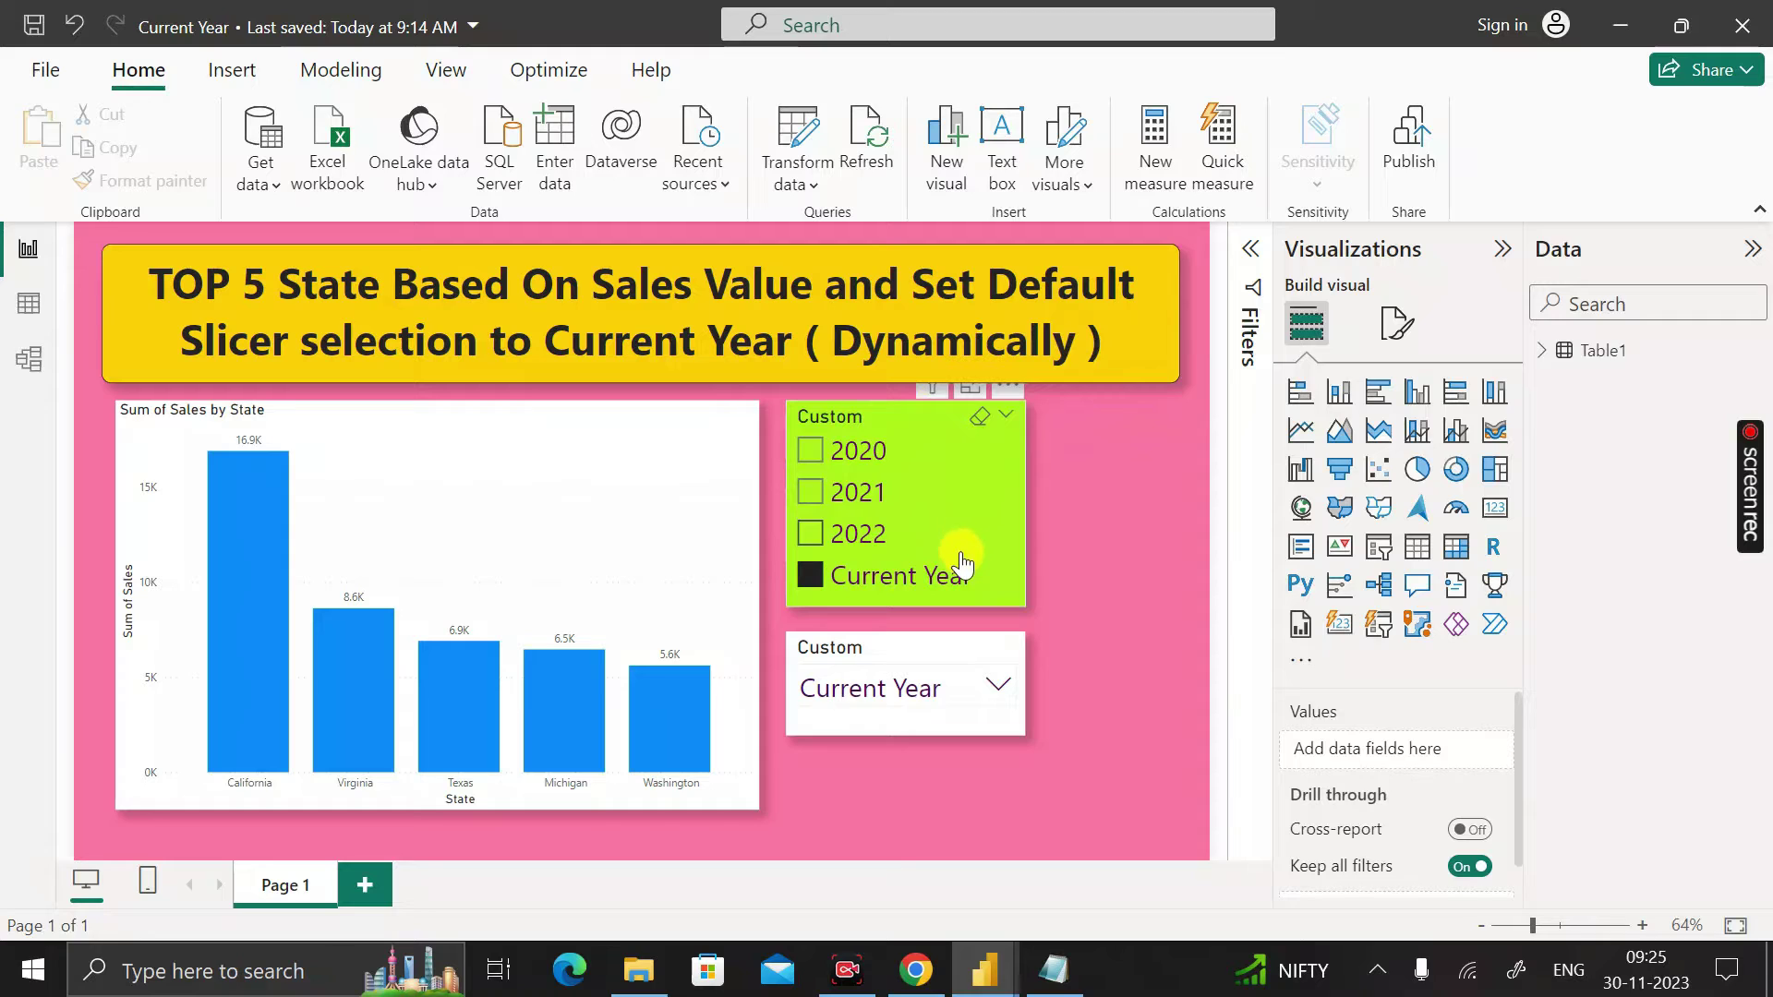
pyautogui.click(821, 584)
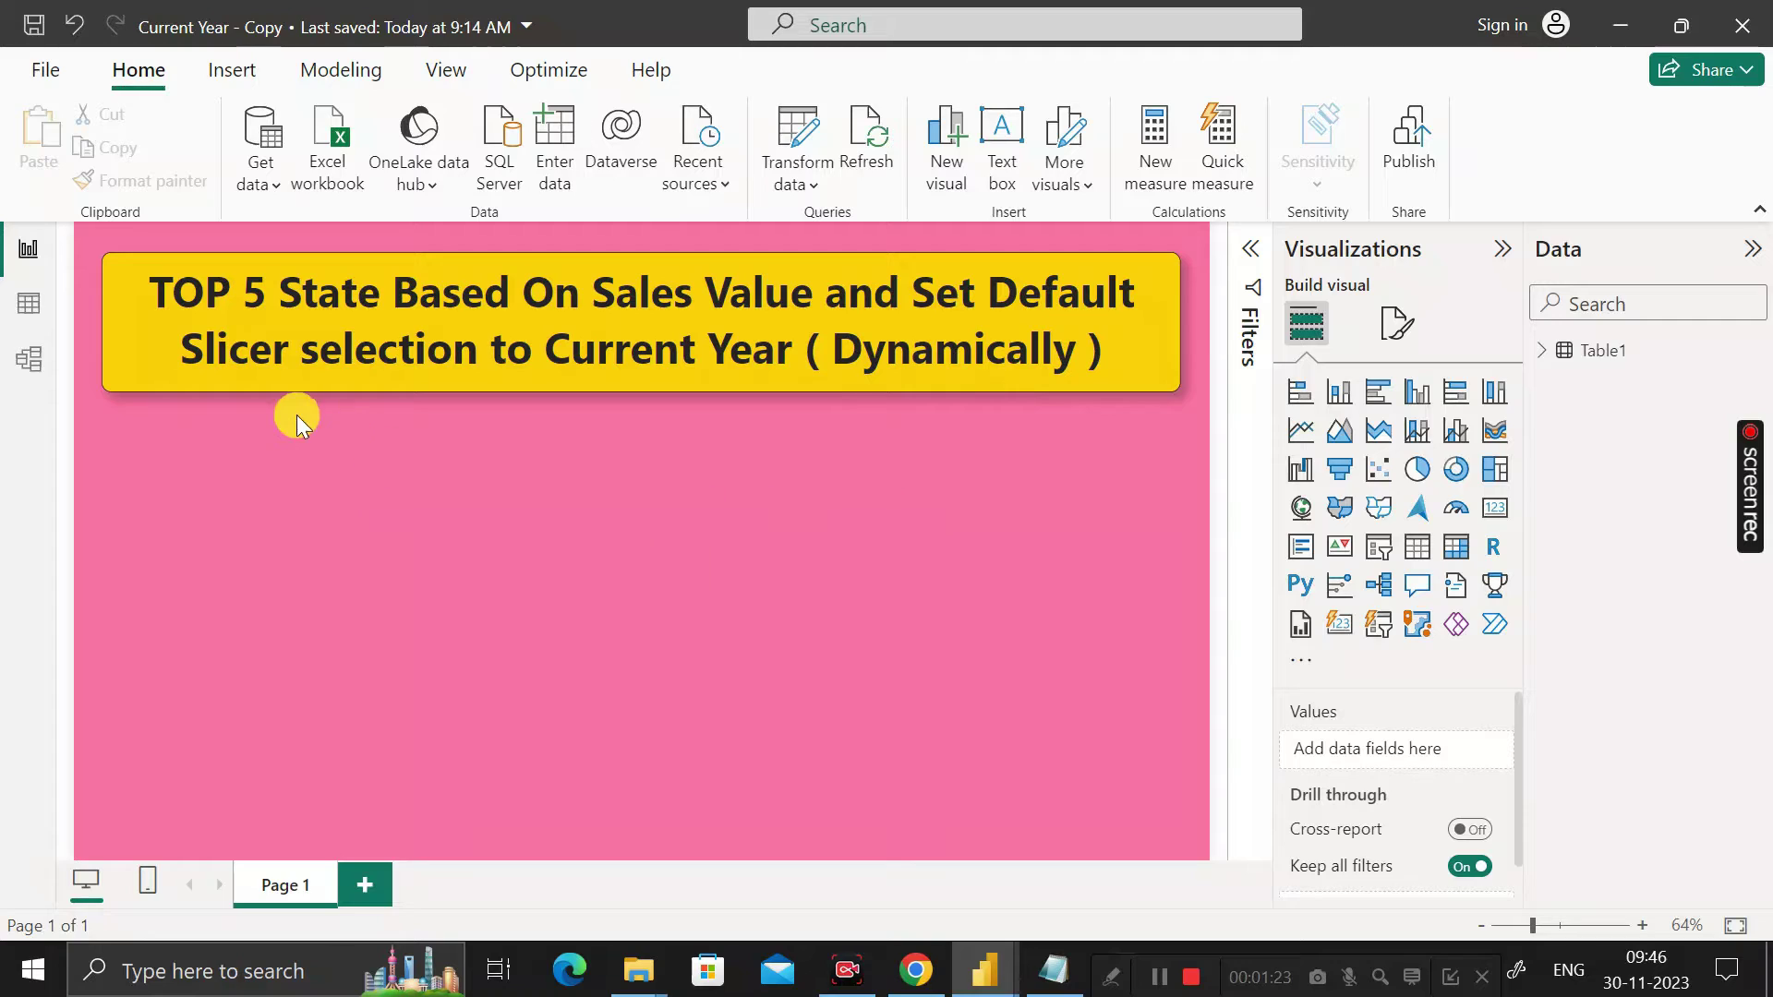
# Step: Add a stacked column chart of Sum of Sales by State, stretched tall enough for all state names
pyautogui.click(154, 323)
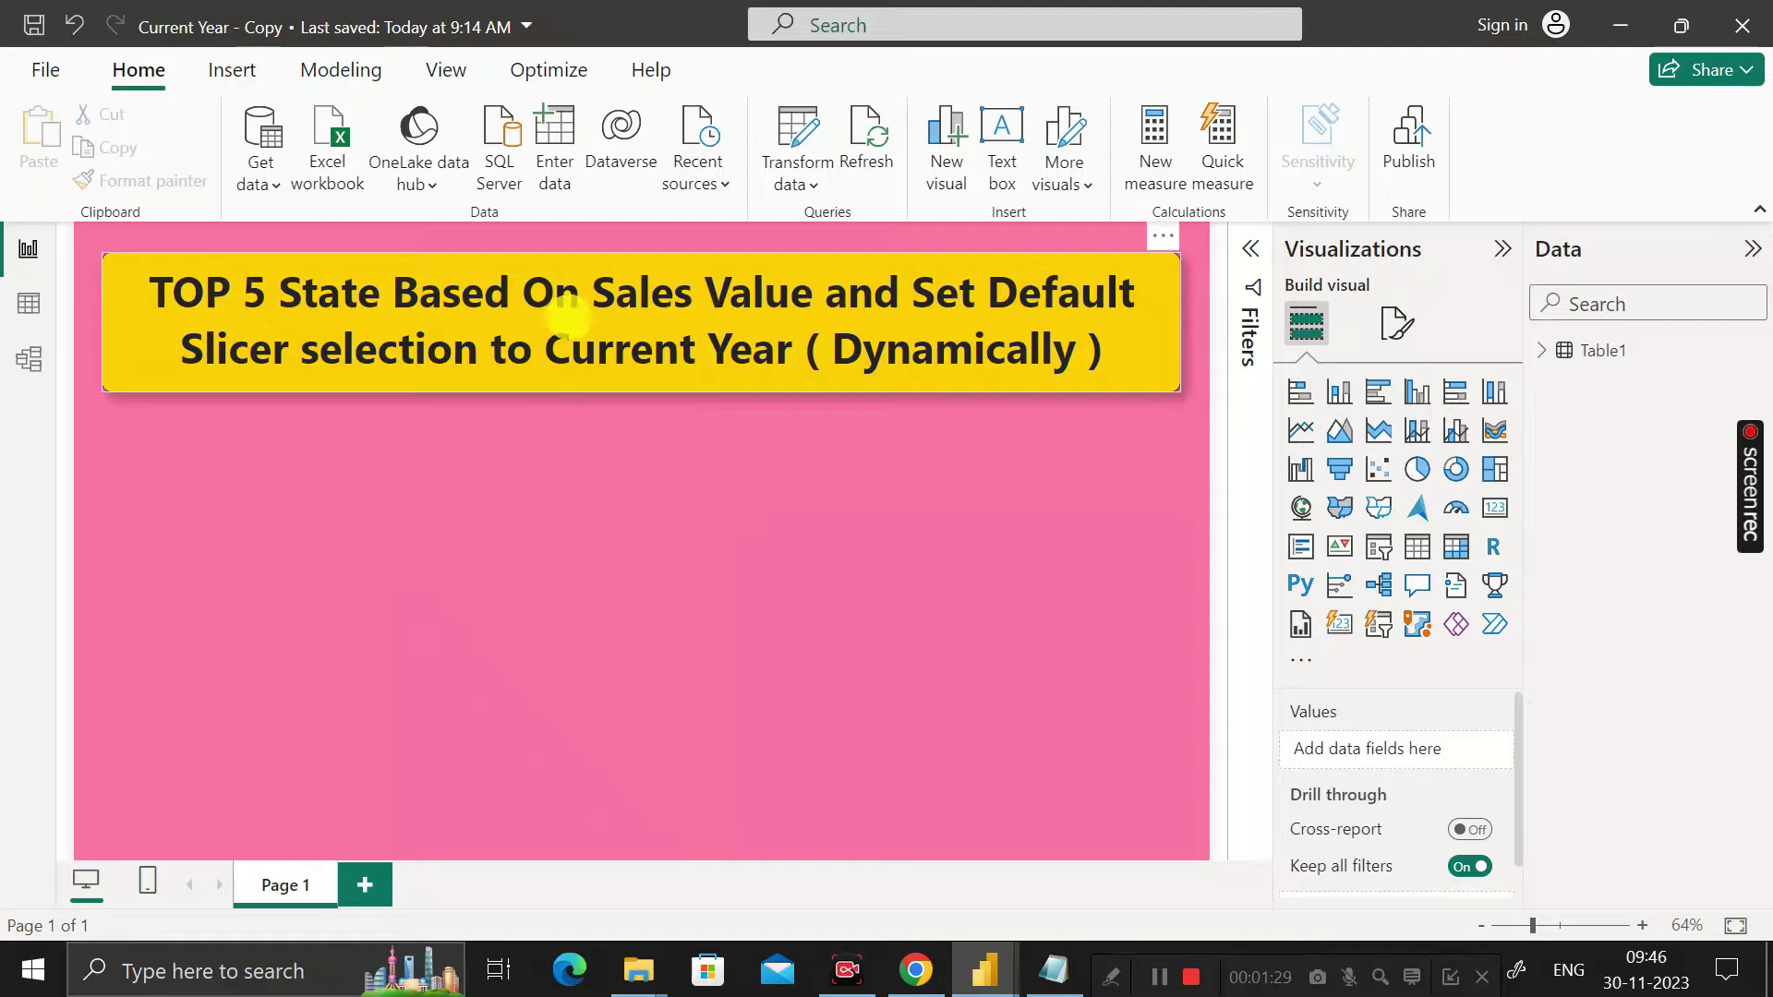
pyautogui.click(999, 484)
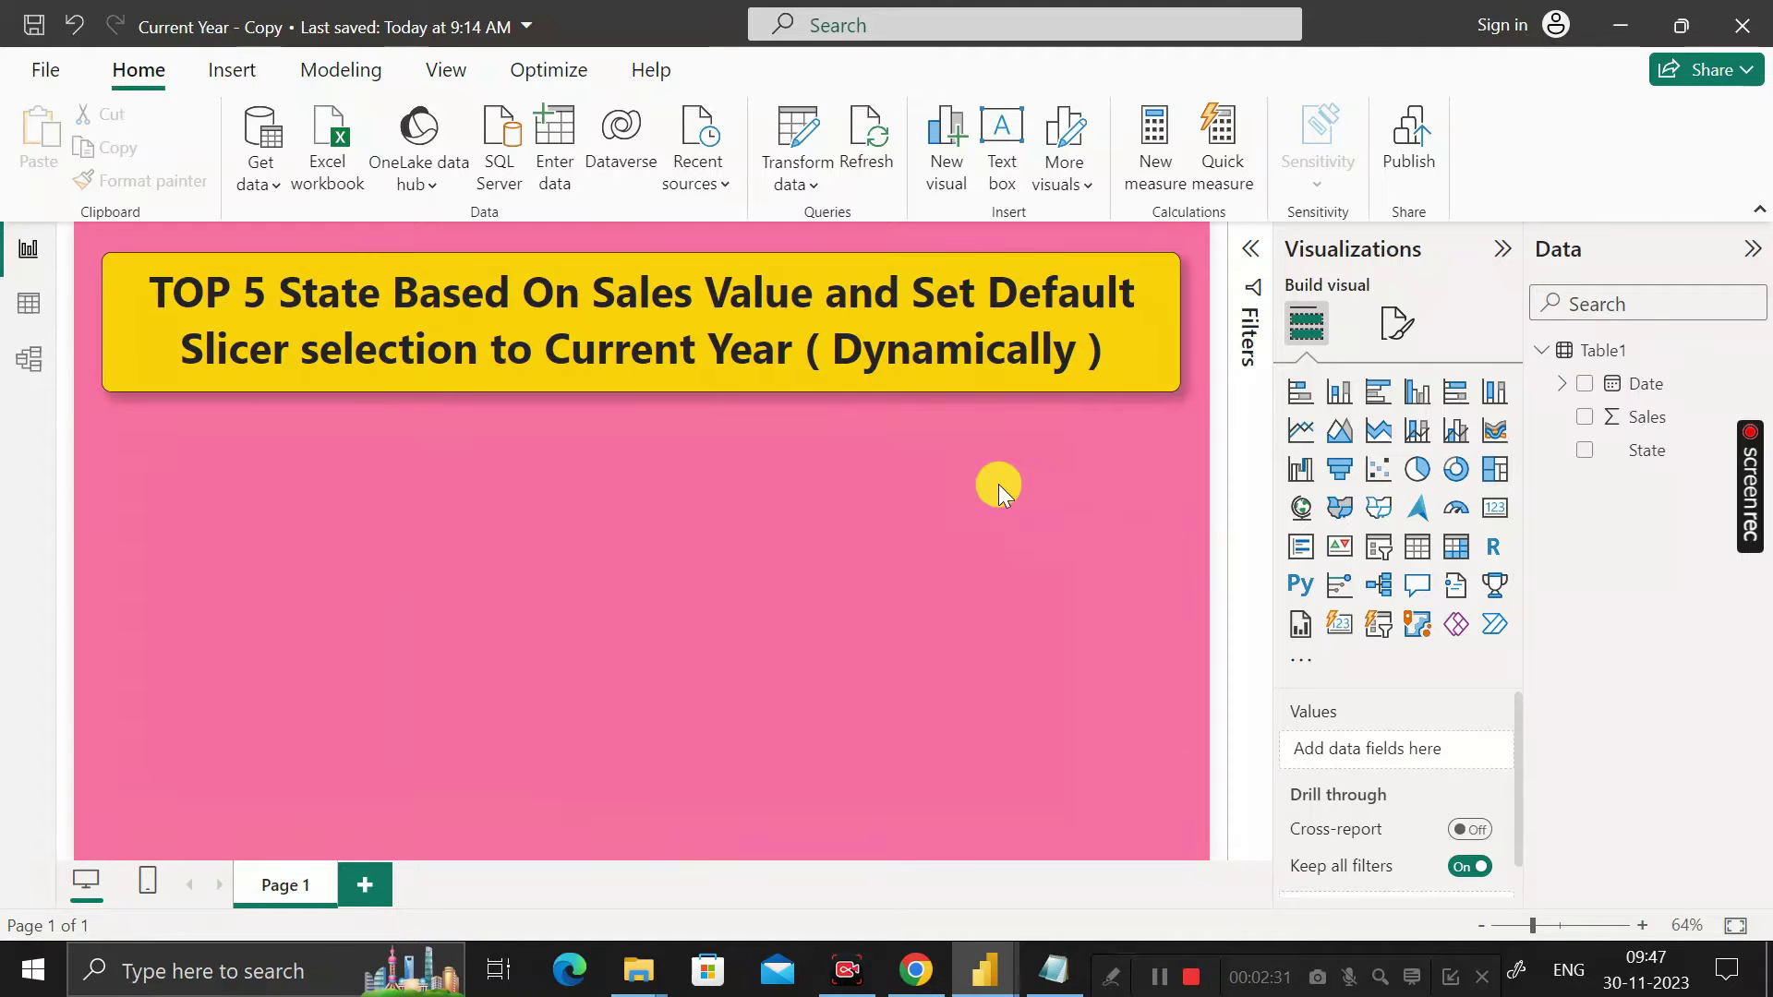
pyautogui.click(1338, 397)
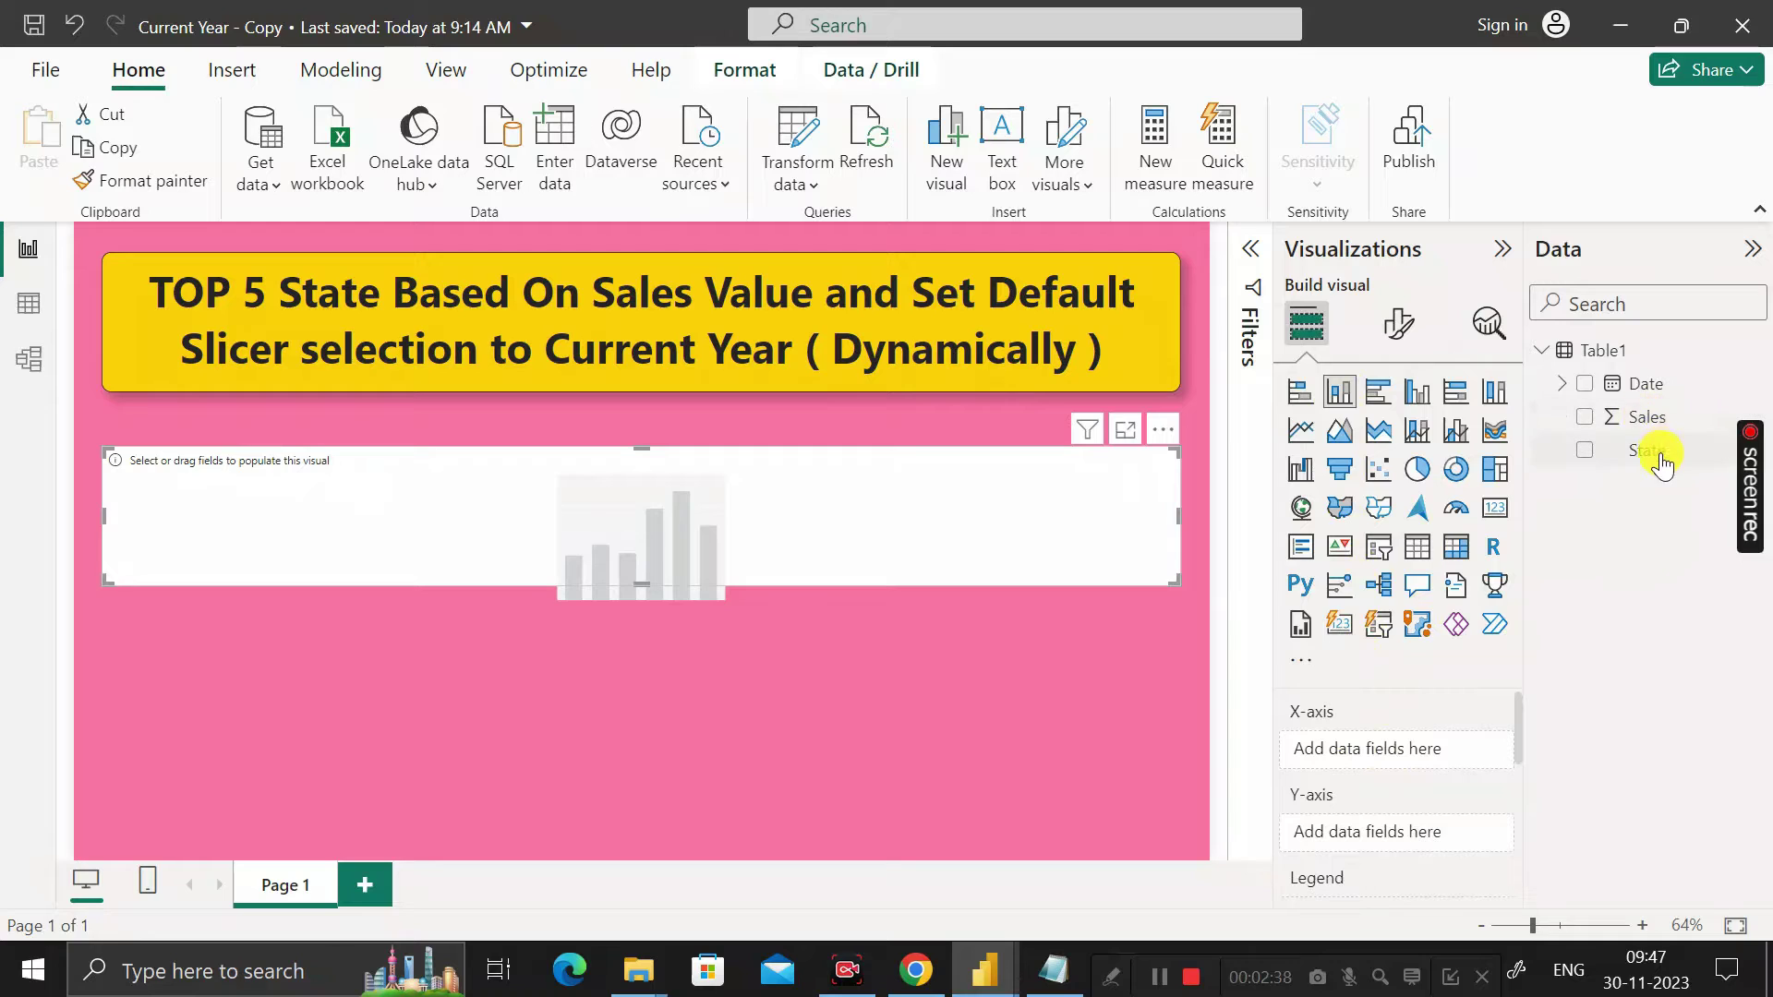
pyautogui.moveTo(1653, 457); pyautogui.dragTo(1367, 746)
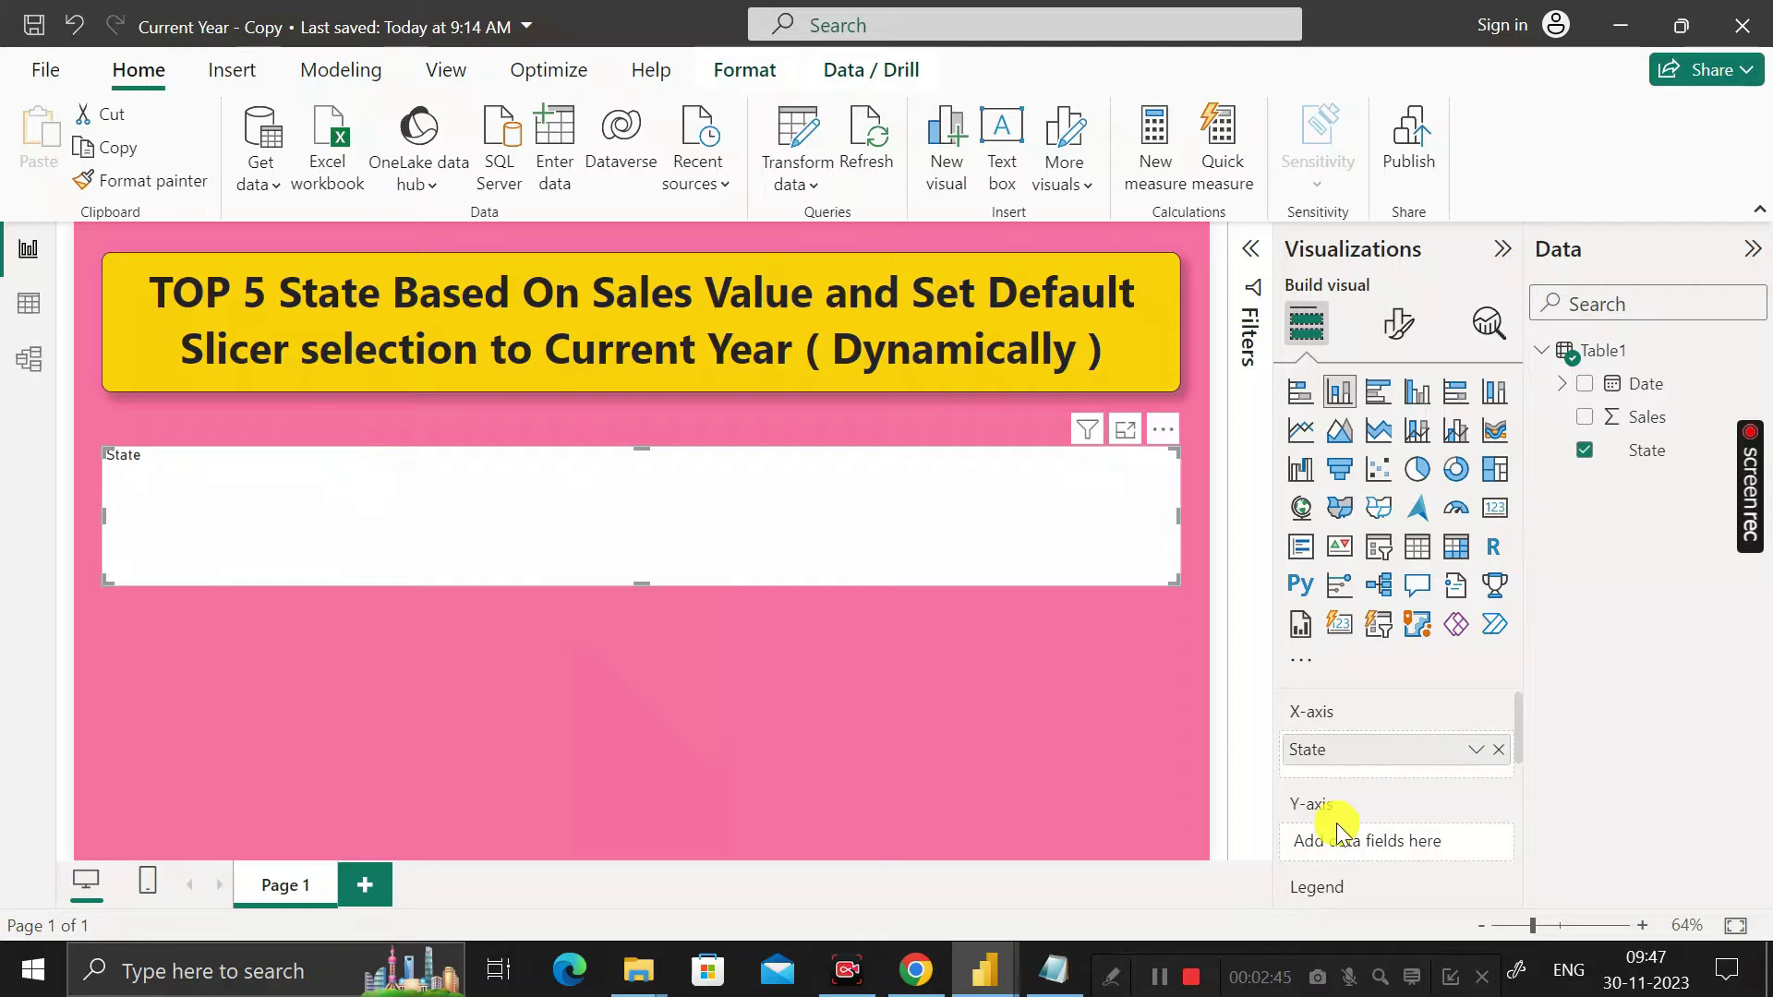
pyautogui.moveTo(1633, 417); pyautogui.dragTo(1390, 842)
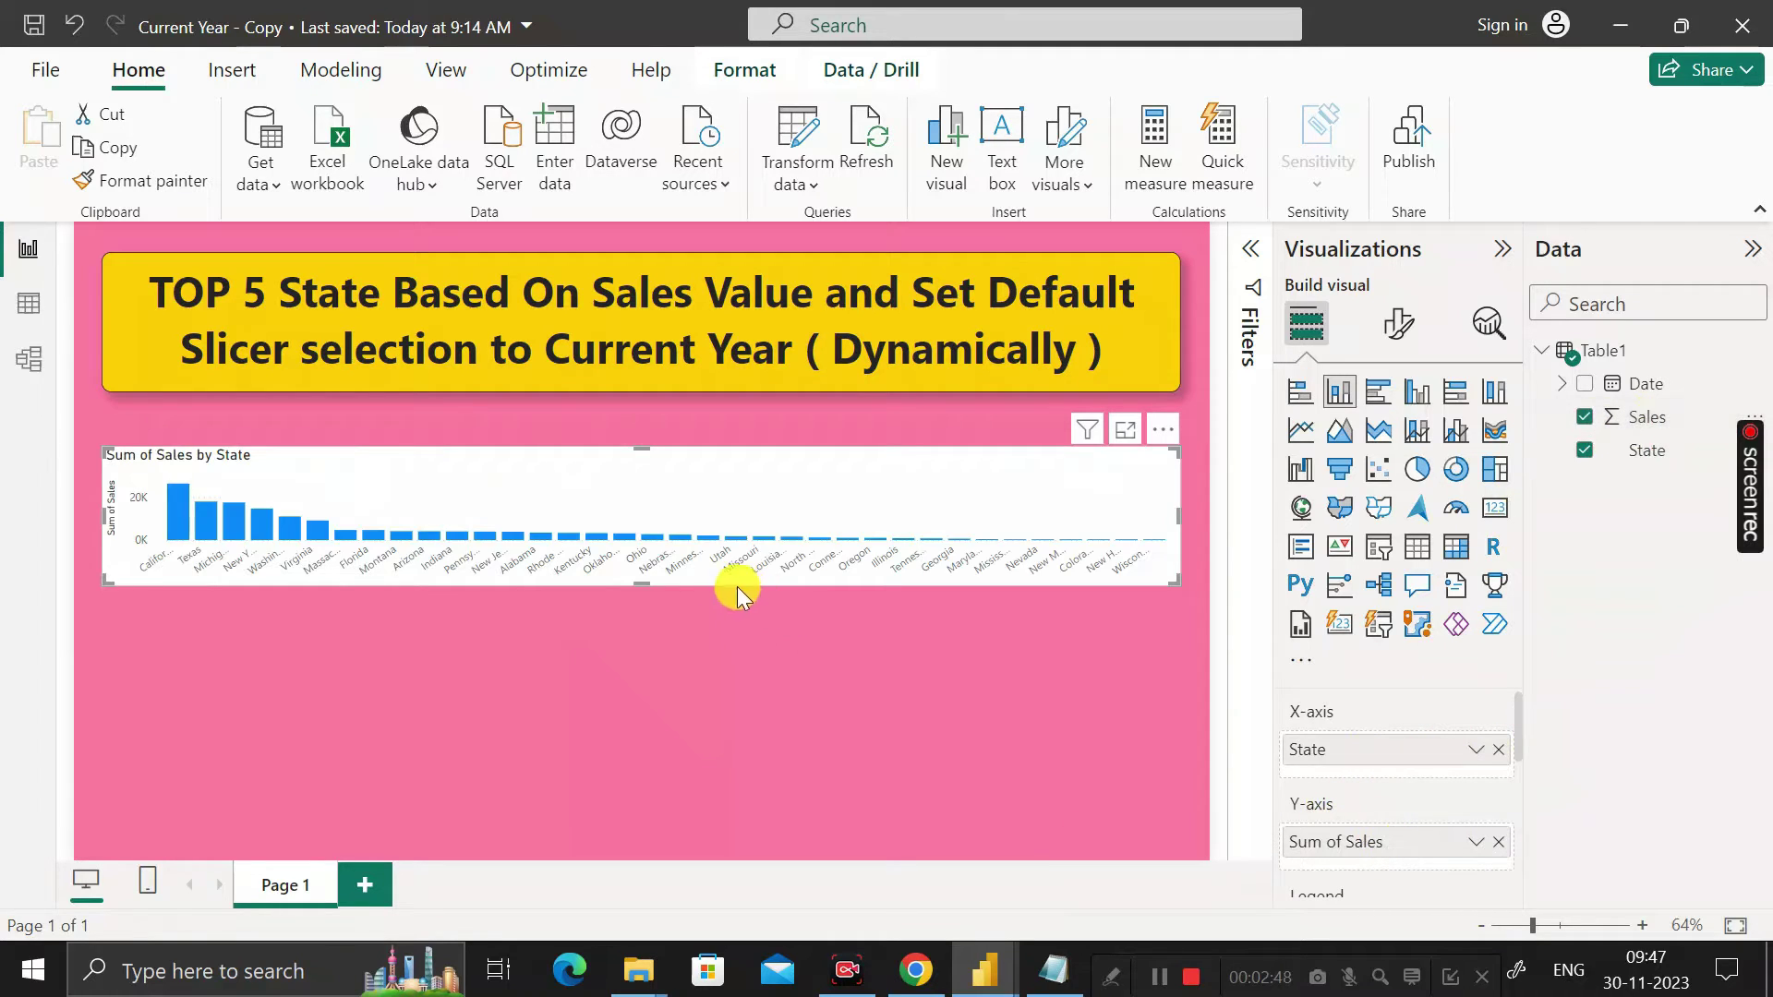
pyautogui.moveTo(652, 581); pyautogui.dragTo(607, 753)
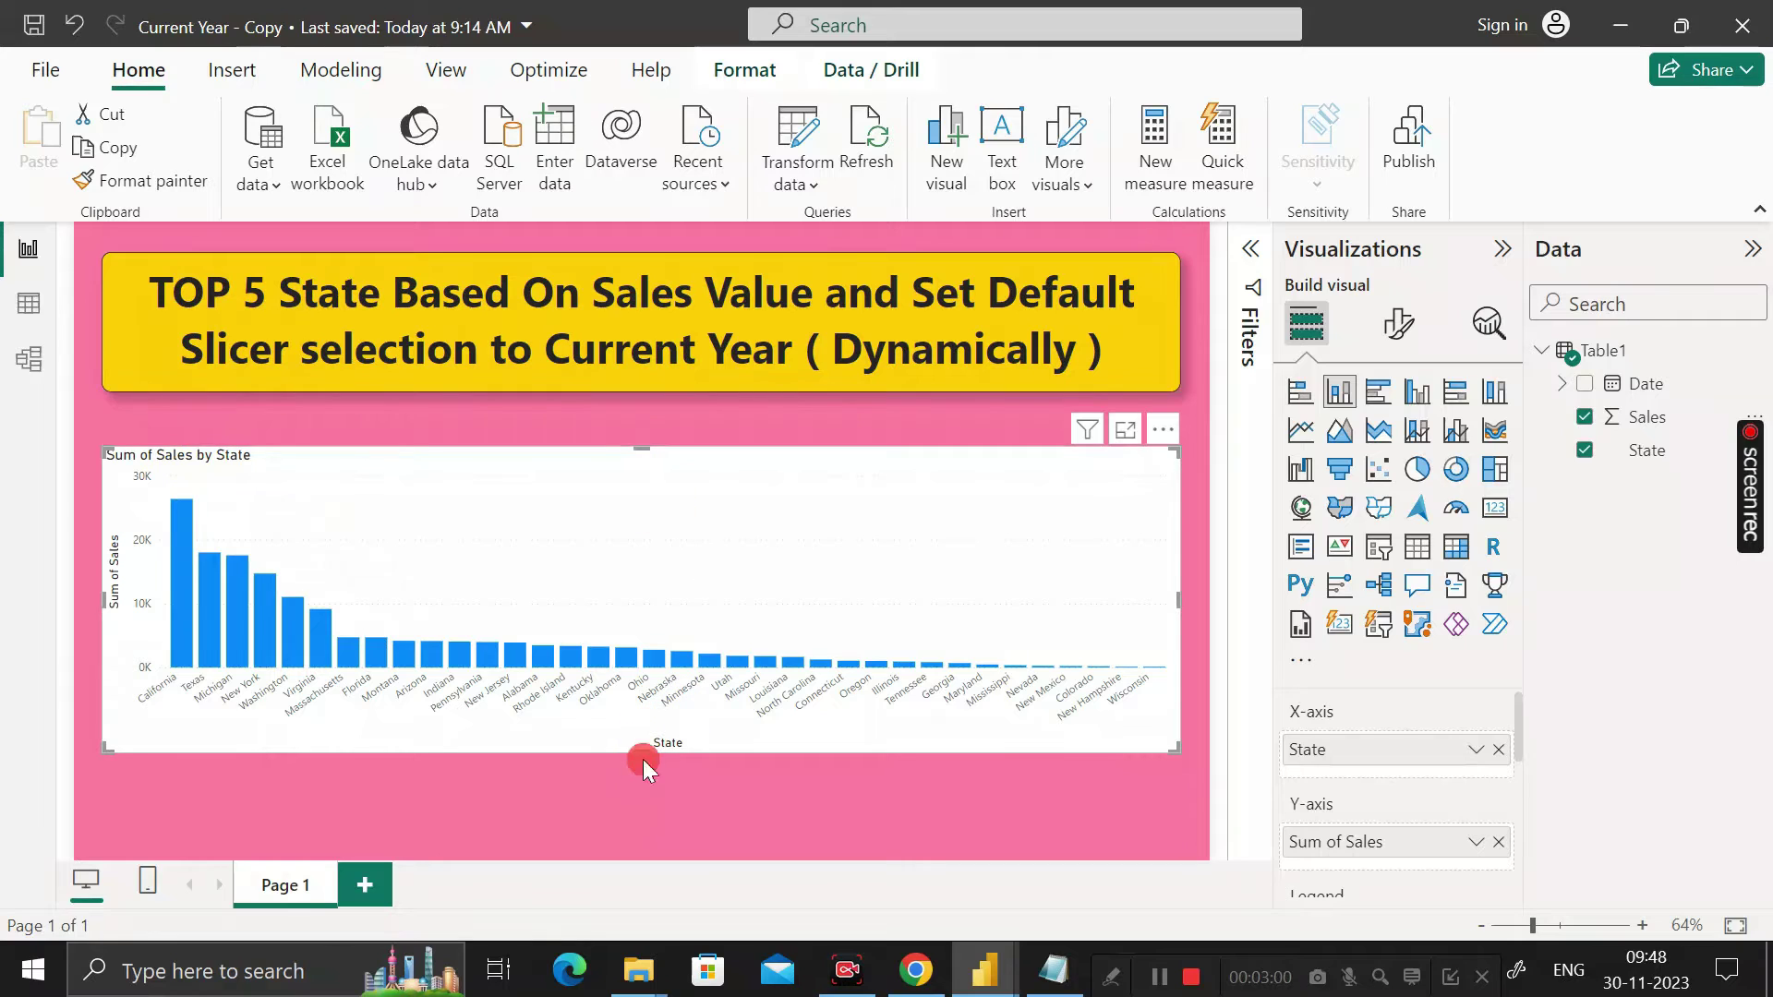
pyautogui.moveTo(644, 755); pyautogui.dragTo(645, 805)
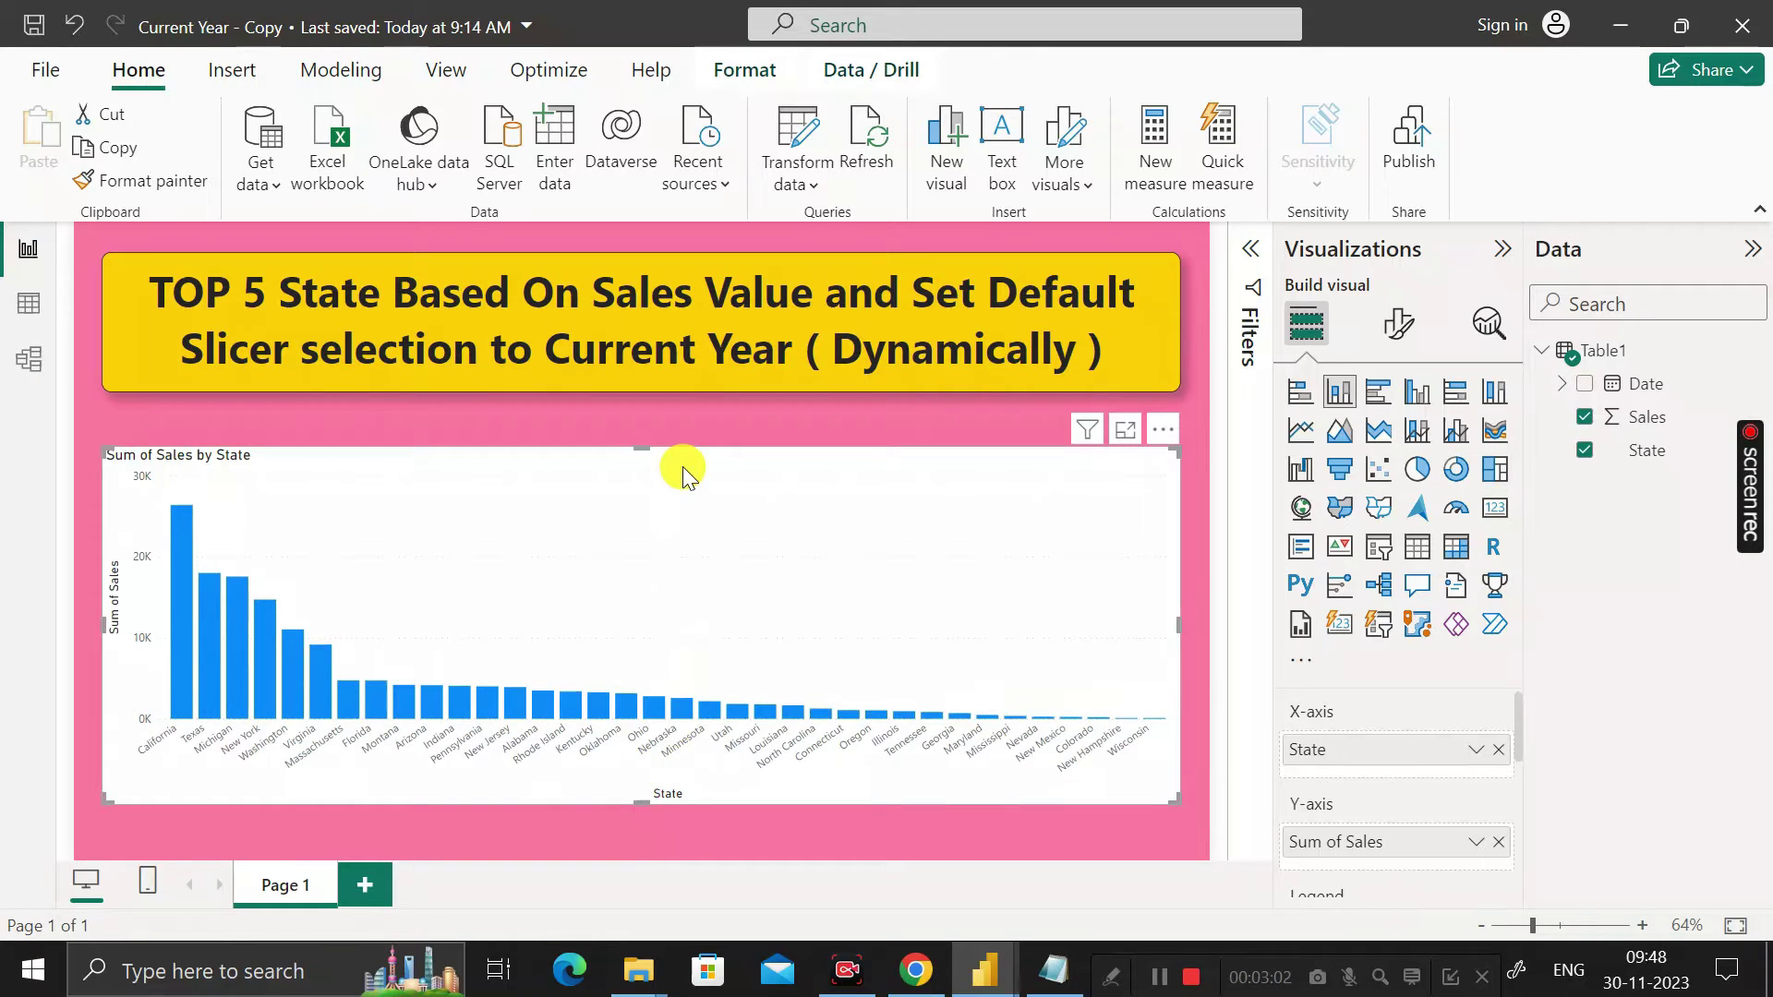
# Step: Filter State to the Top 5 by Sum of Sales and shrink the chart onto the left side
pyautogui.click(1252, 251)
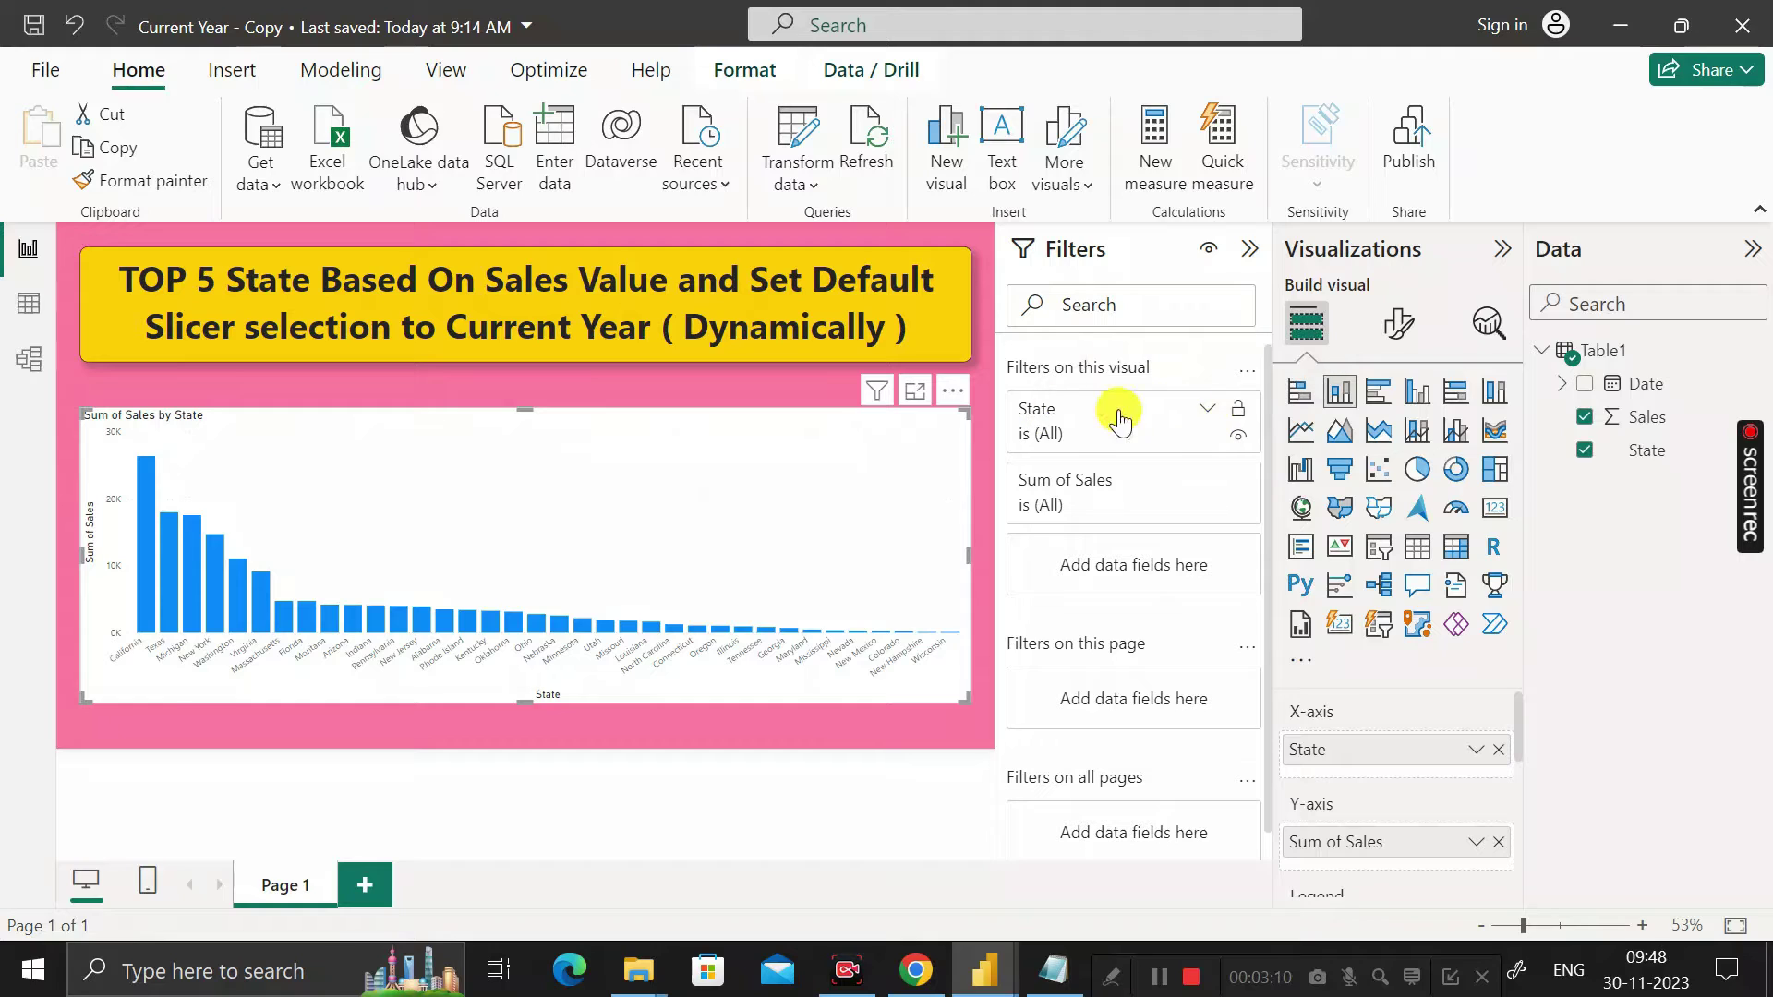
pyautogui.click(1208, 411)
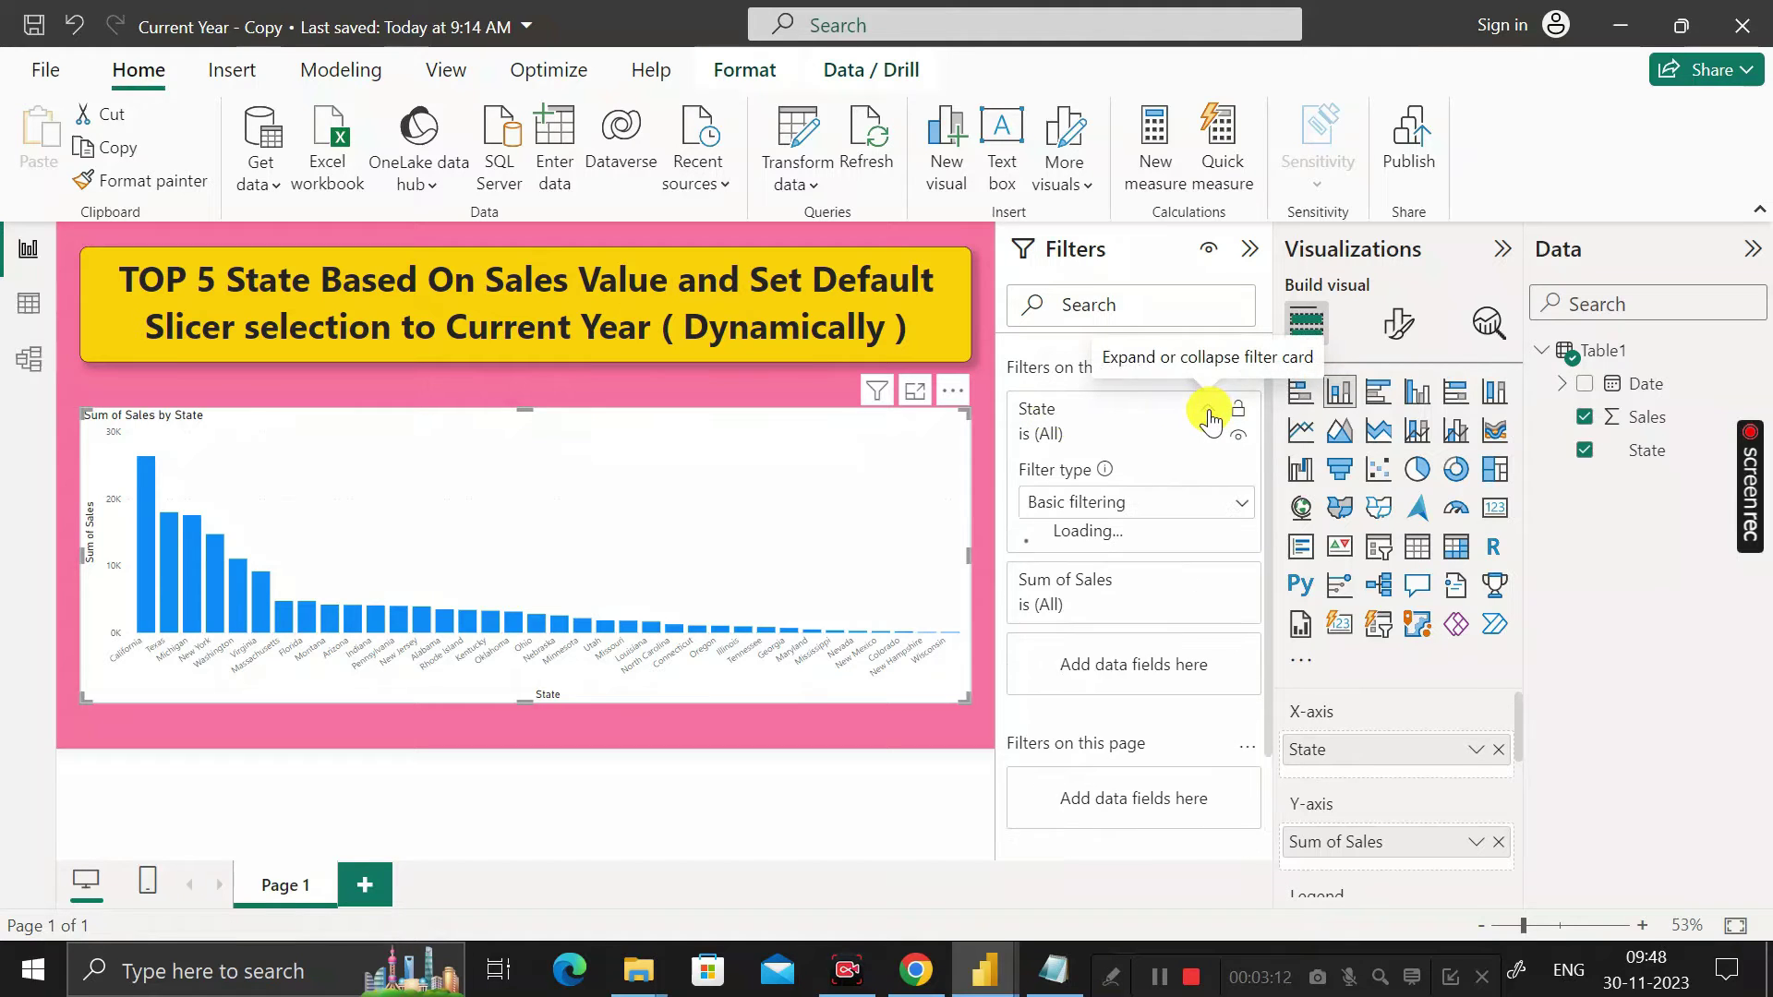
pyautogui.click(1244, 508)
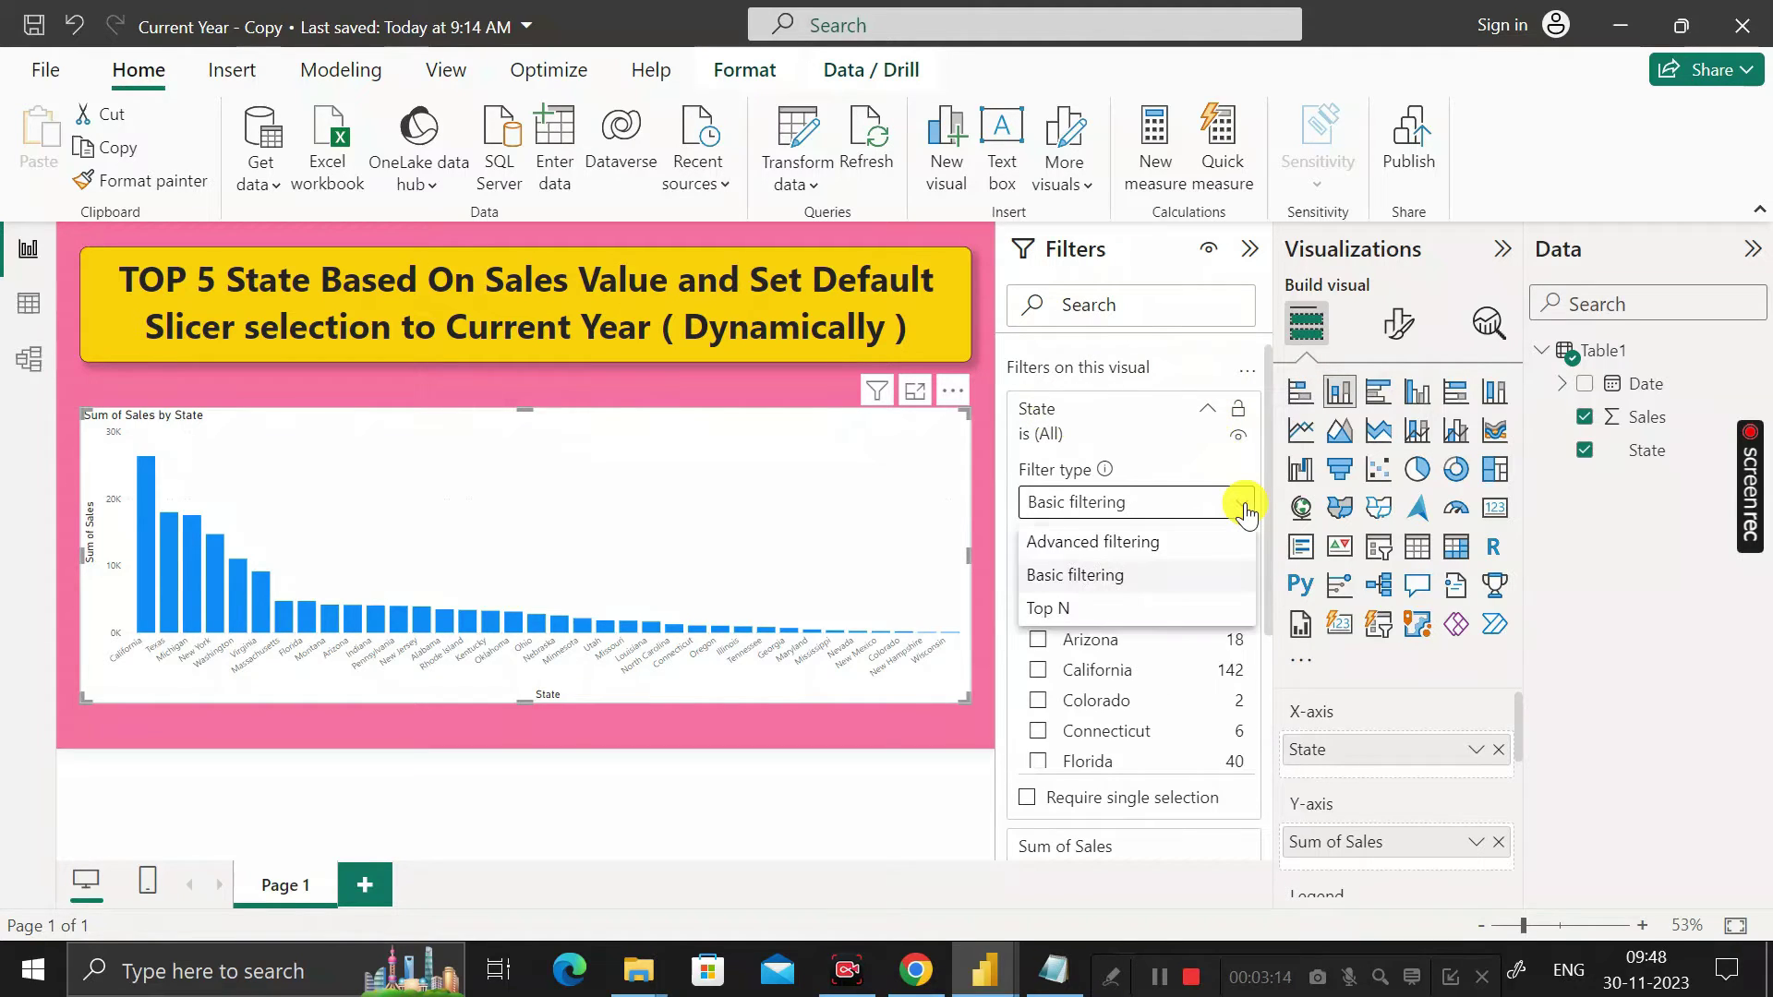
pyautogui.click(1185, 612)
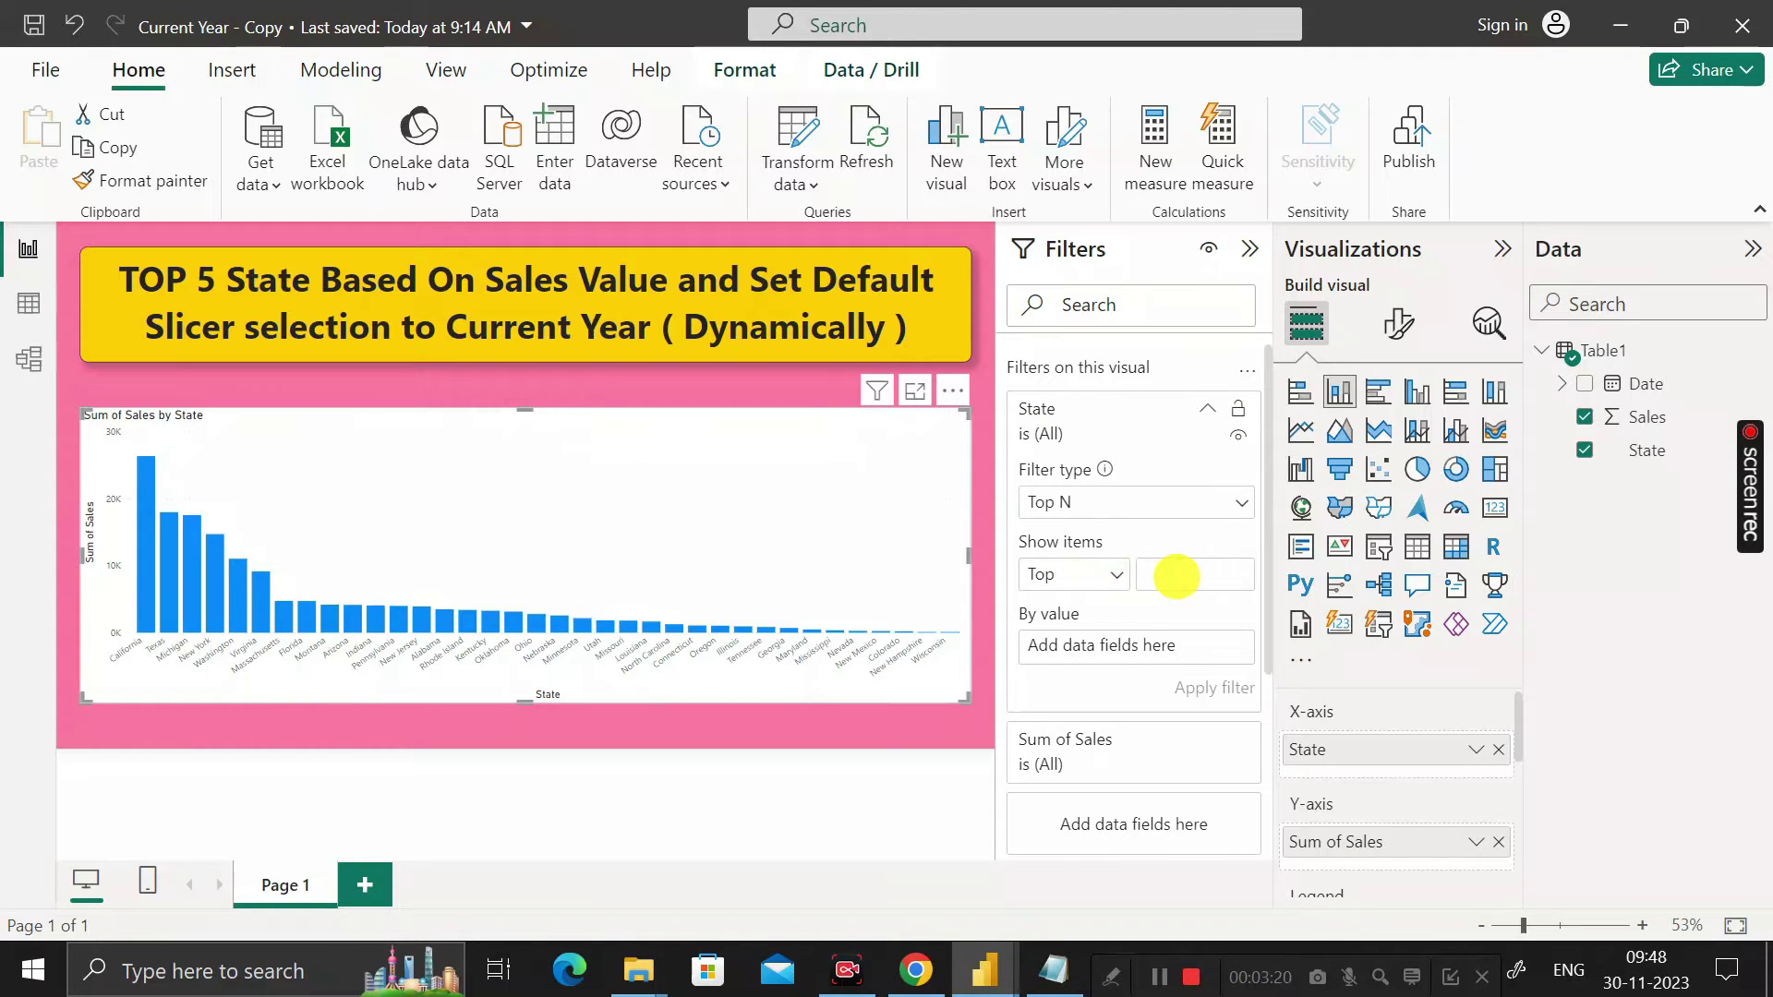
pyautogui.write('5')
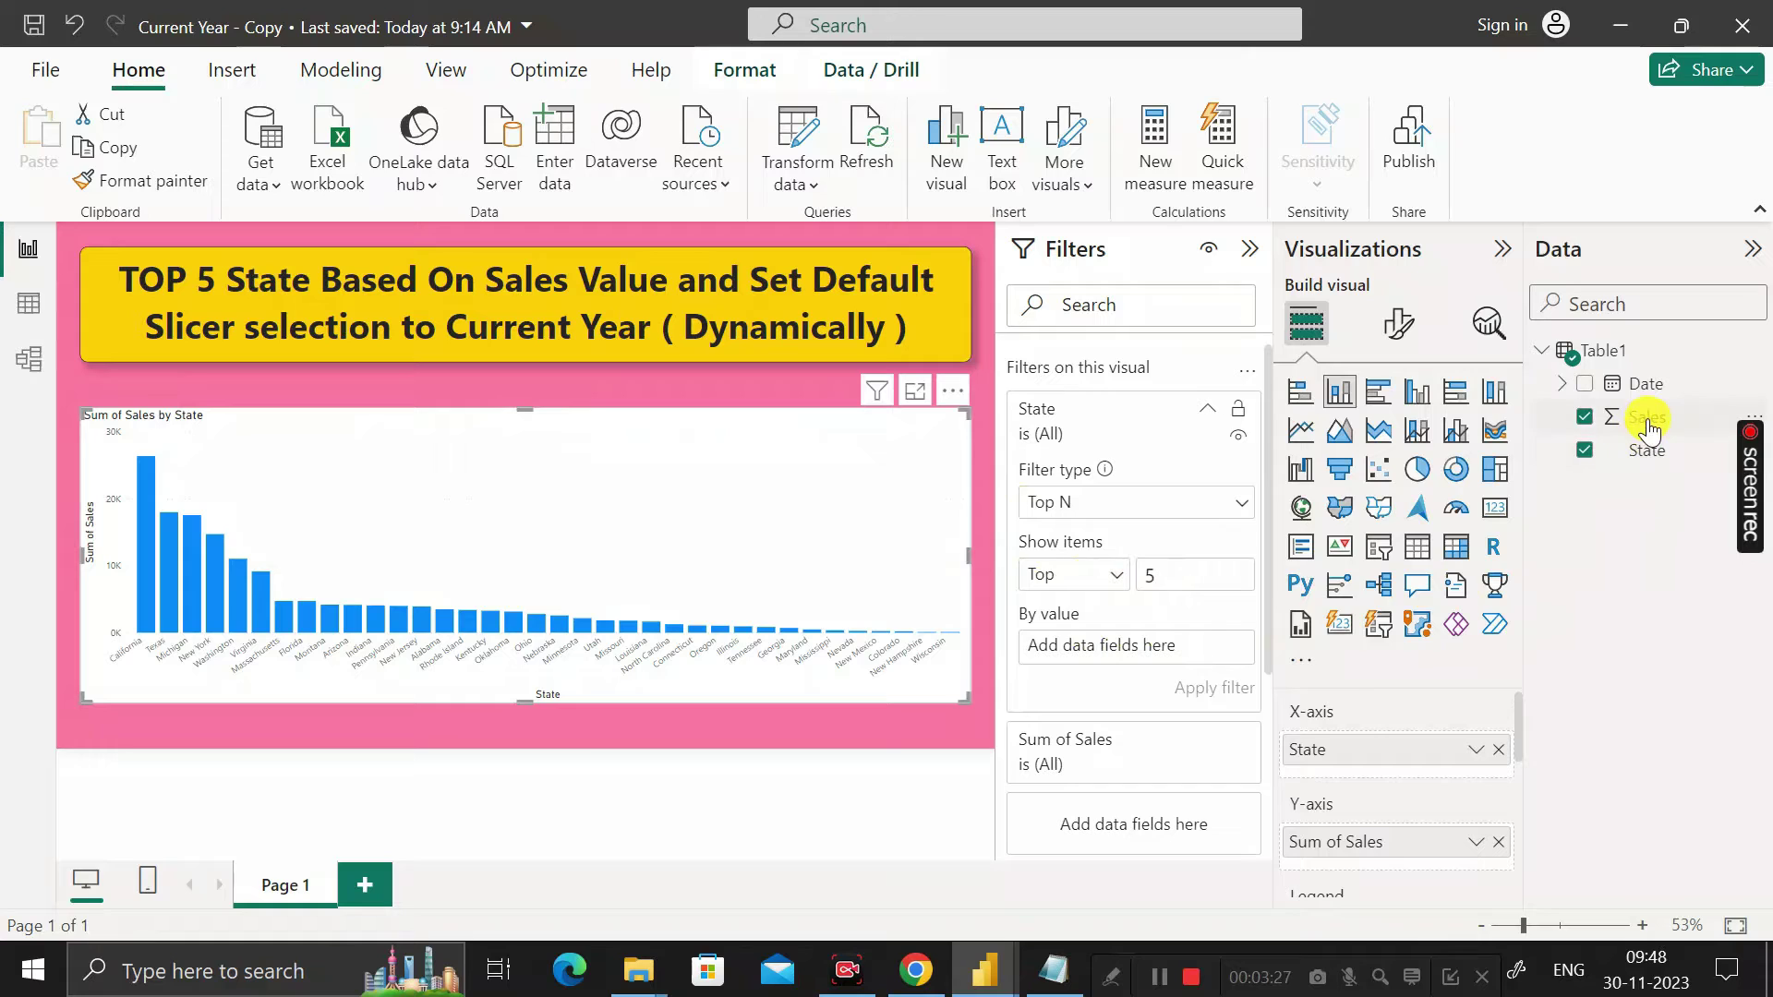
pyautogui.moveTo(1647, 423); pyautogui.dragTo(1162, 652)
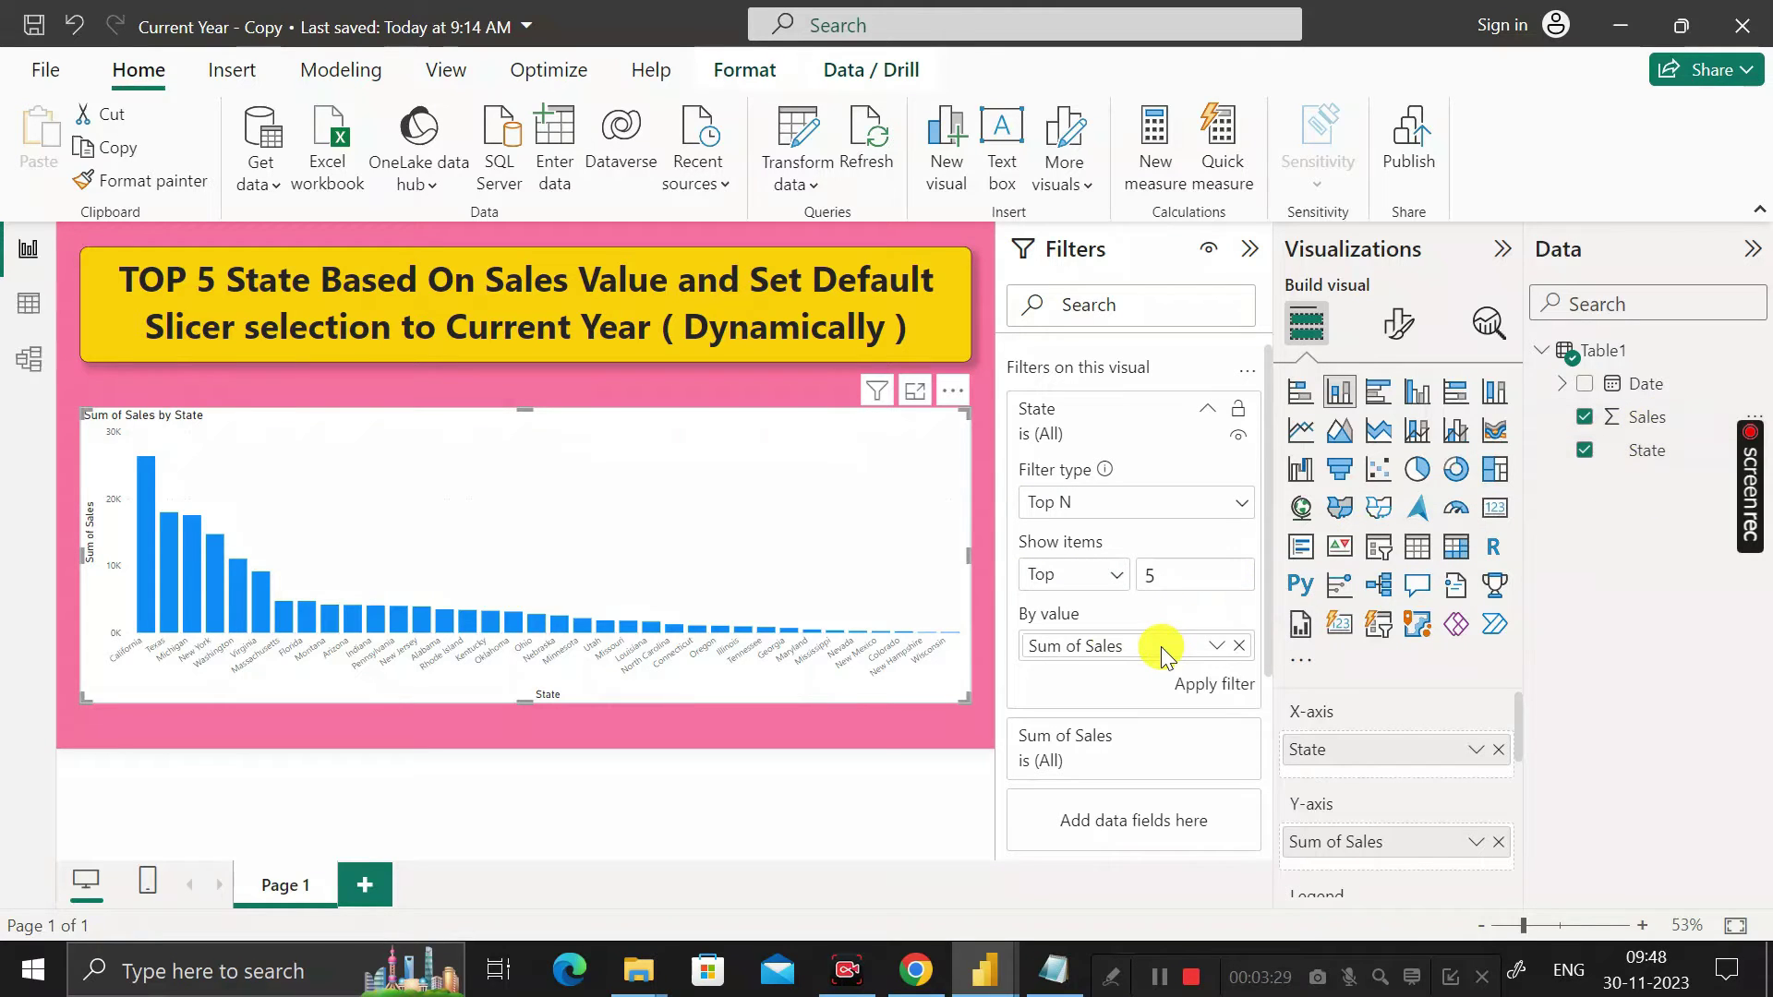
pyautogui.click(1210, 688)
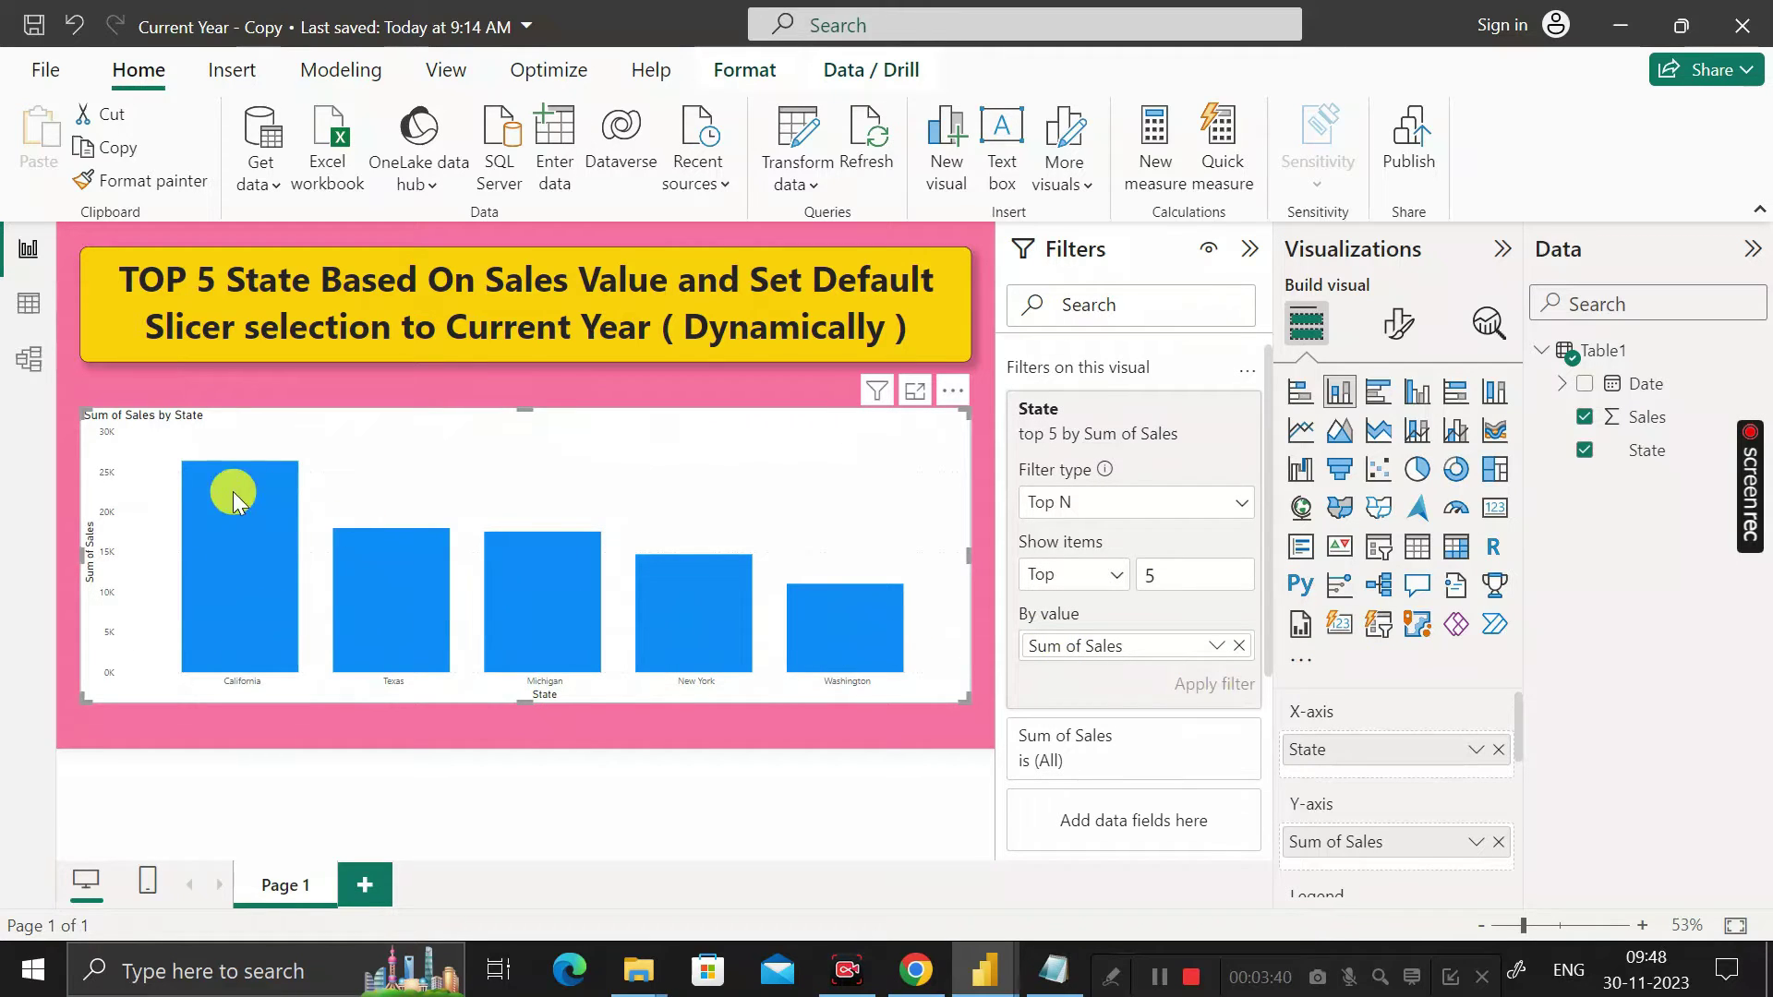
pyautogui.moveTo(524, 409)
pyautogui.mouseDown()
pyautogui.moveTo(528, 443)
pyautogui.moveTo(541, 413)
pyautogui.mouseUp()
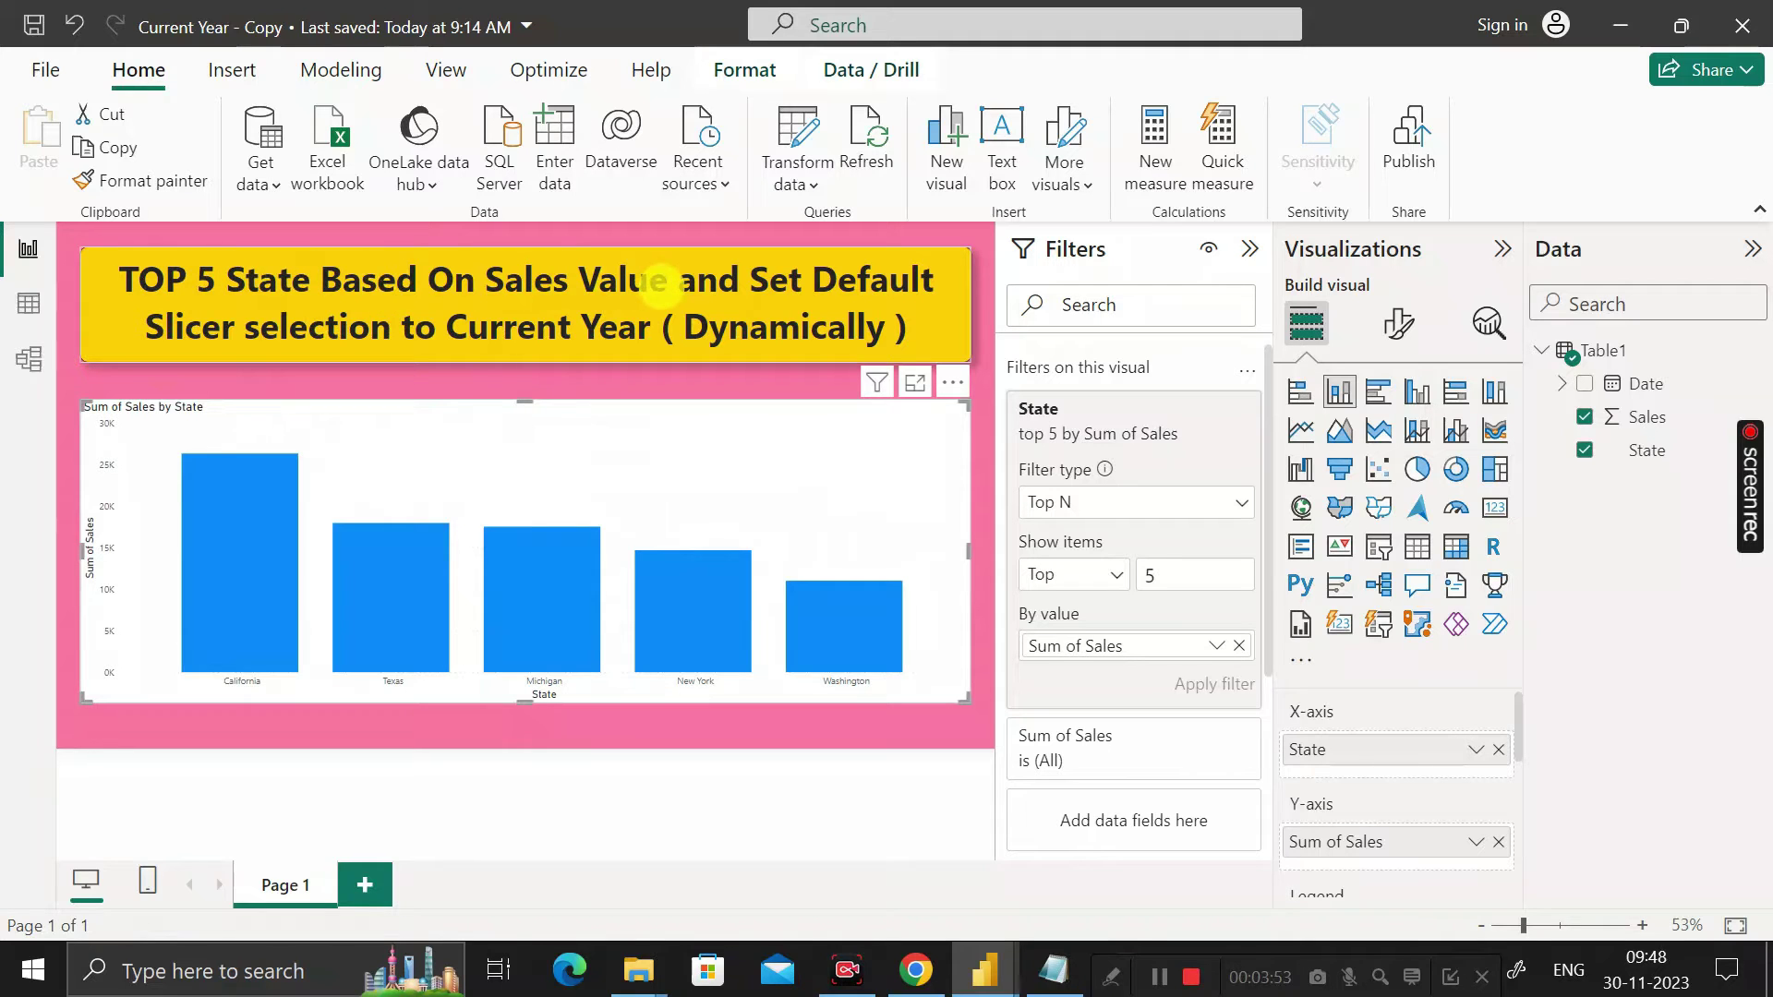
pyautogui.moveTo(966, 552); pyautogui.dragTo(633, 534)
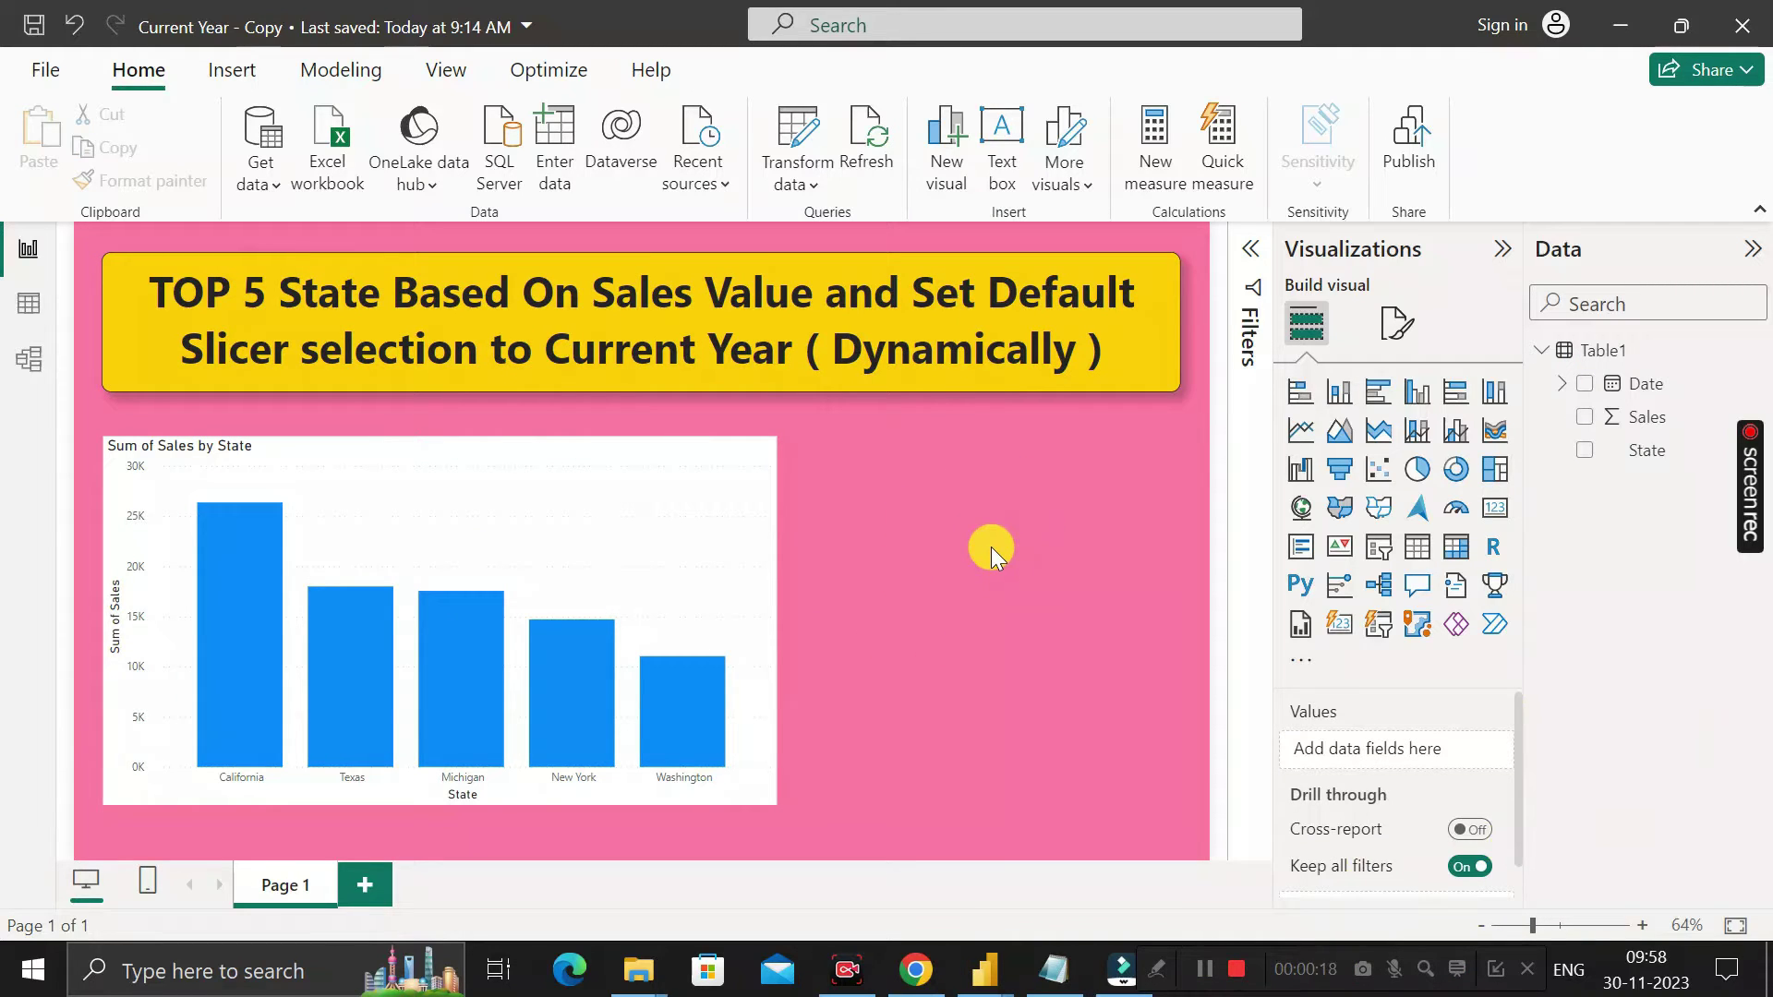
# Step: Add a slicer using the Date hierarchy's Year field
pyautogui.click(1379, 548)
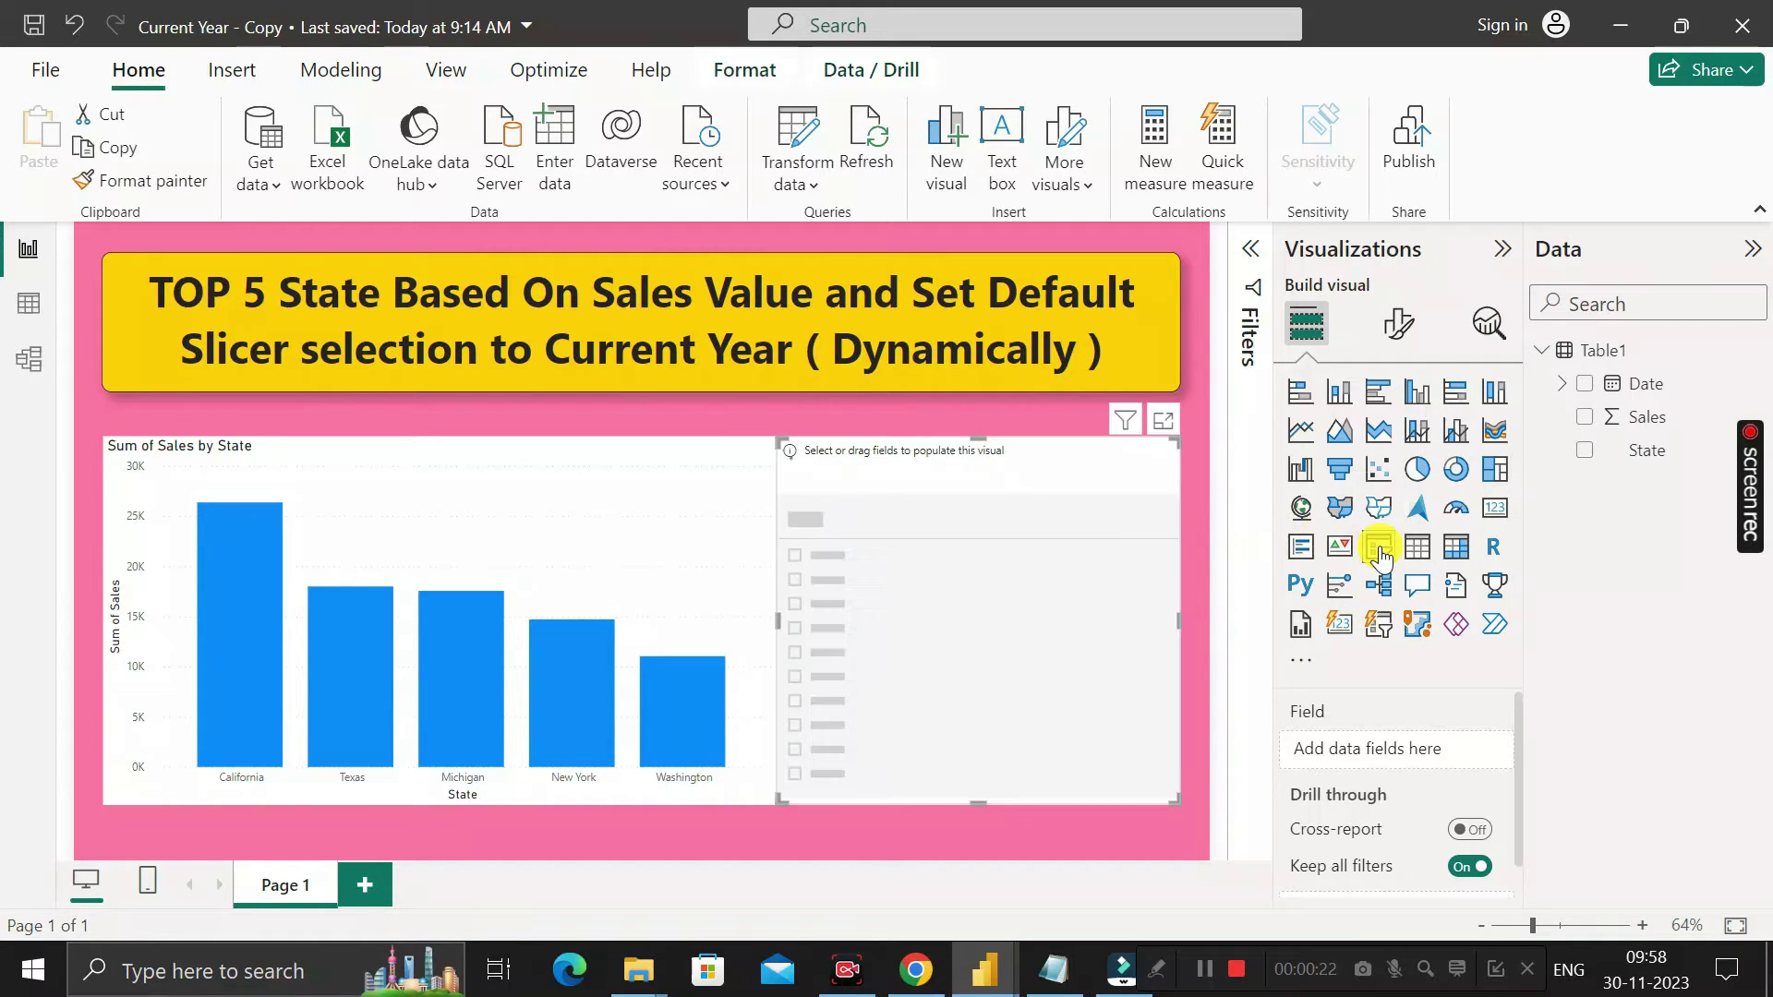
pyautogui.click(1560, 386)
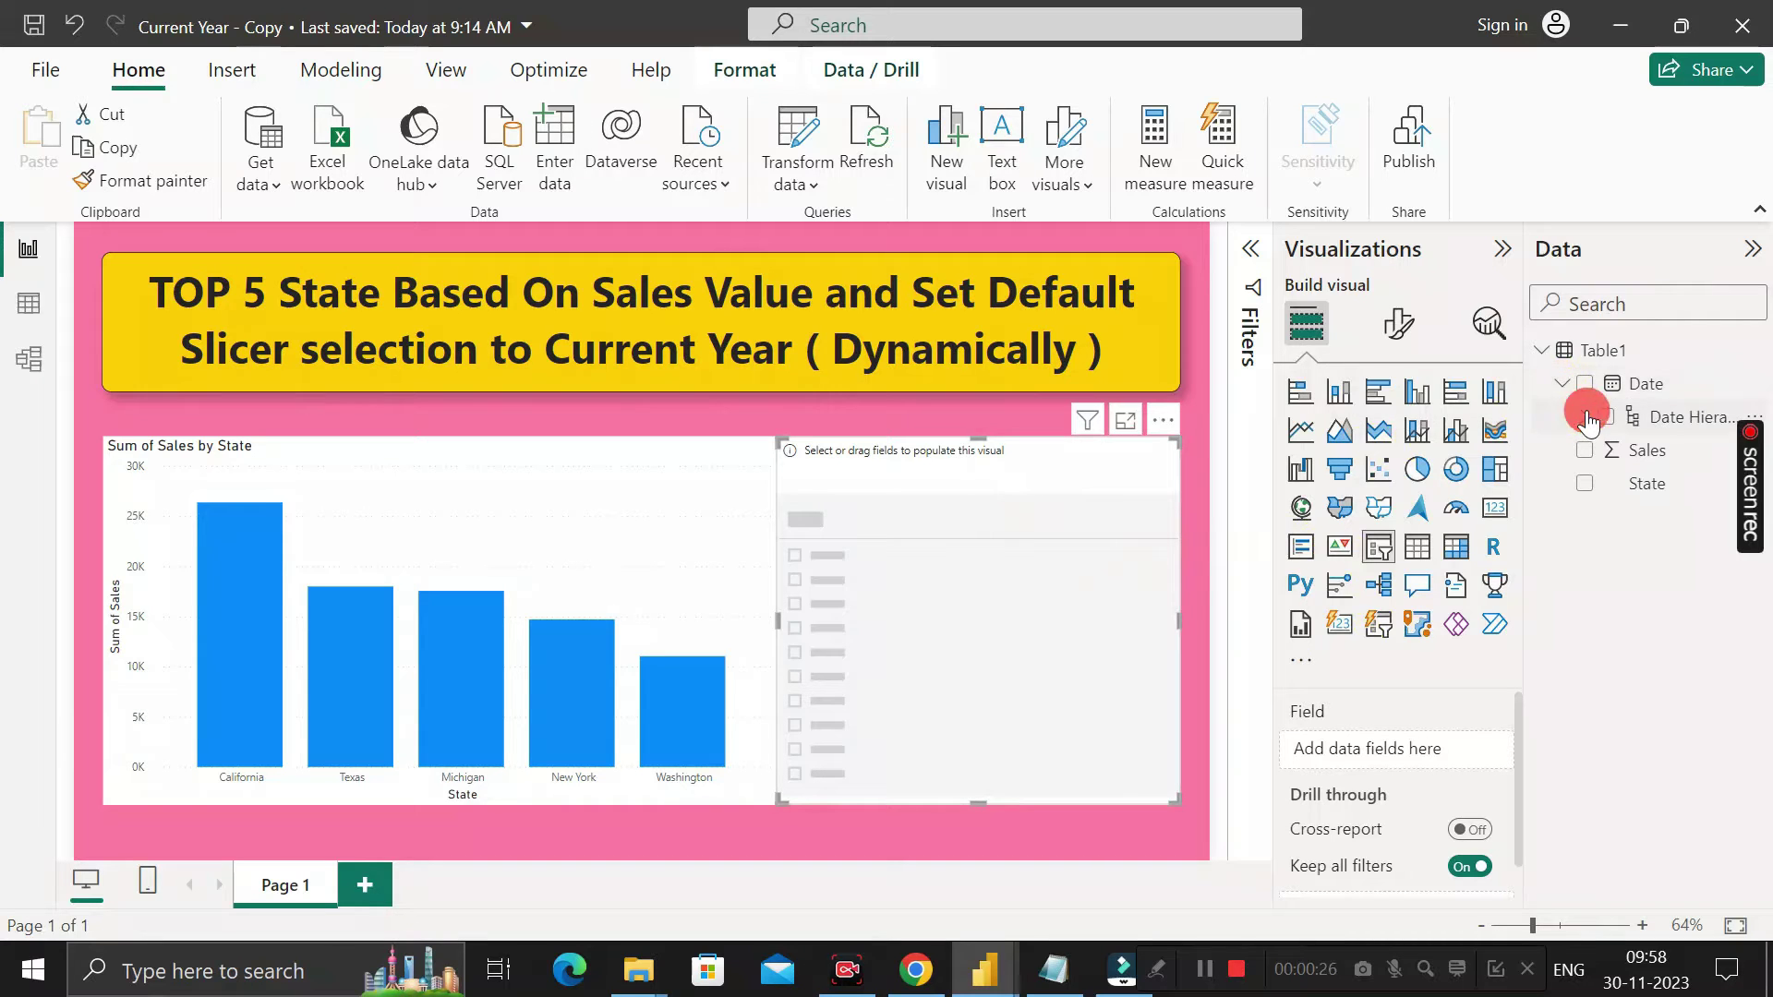
pyautogui.click(1583, 416)
pyautogui.moveTo(1688, 452); pyautogui.dragTo(1449, 753)
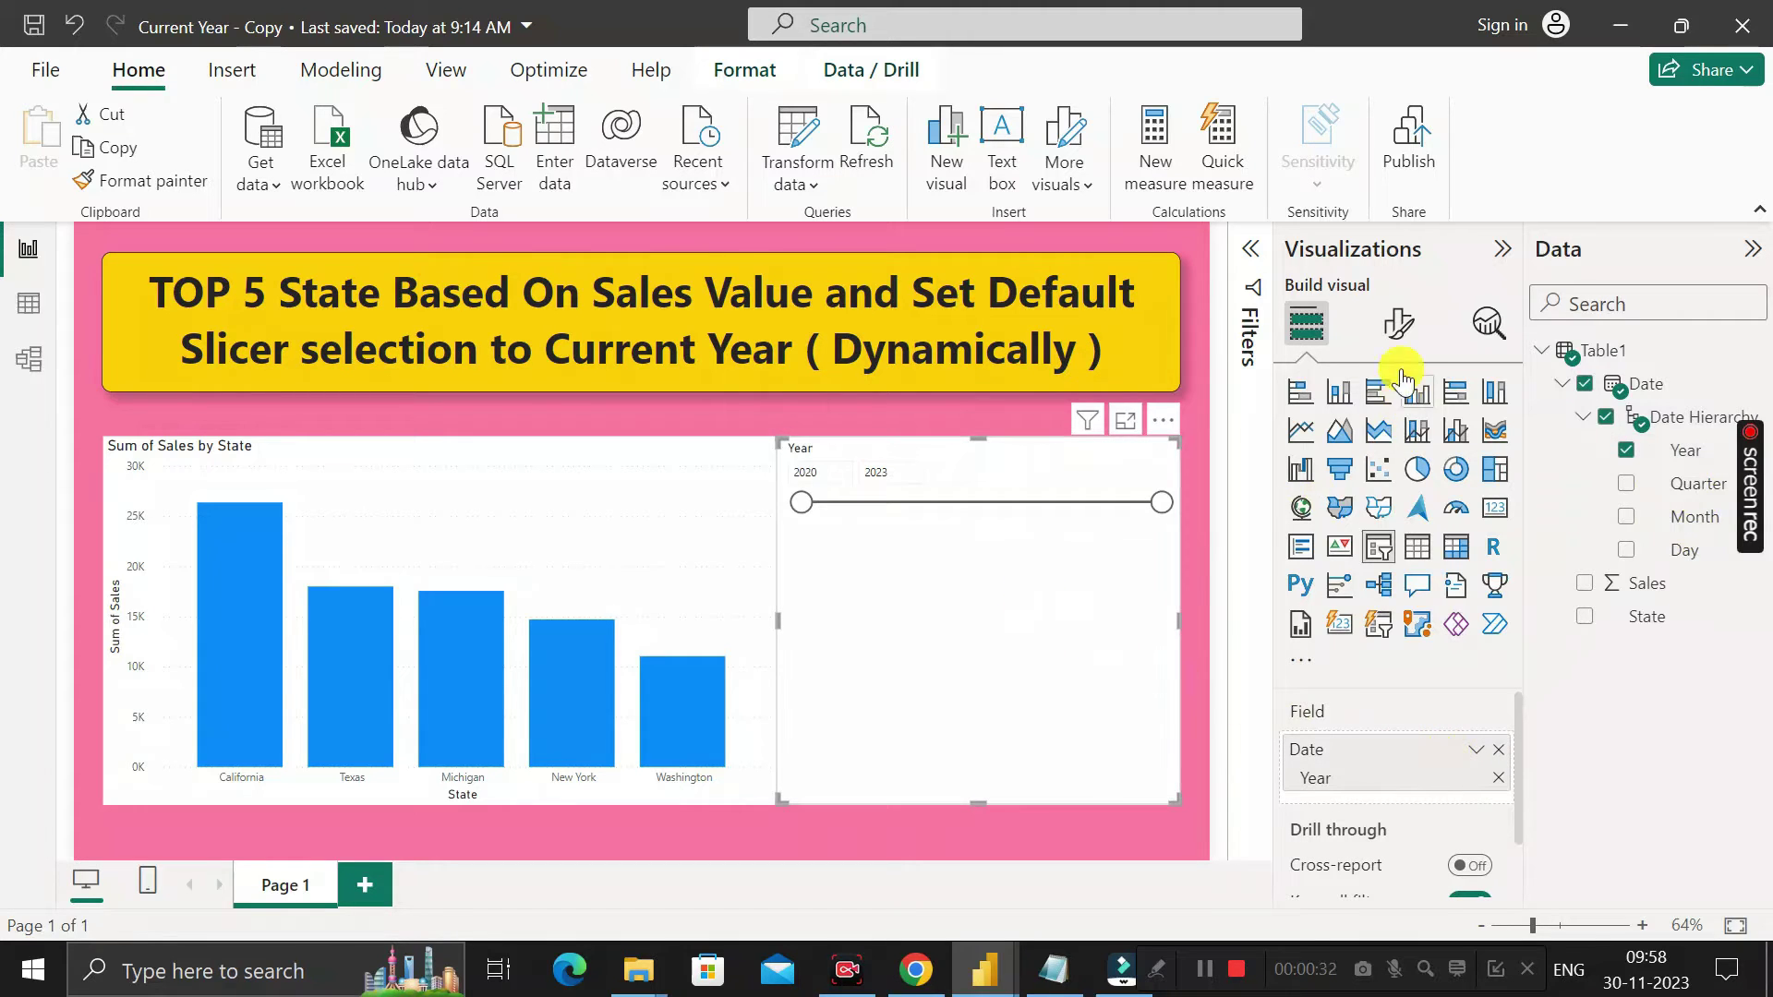
# Step: Set the Year slicer style to Vertical list and narrow it beside the chart
pyautogui.click(1394, 332)
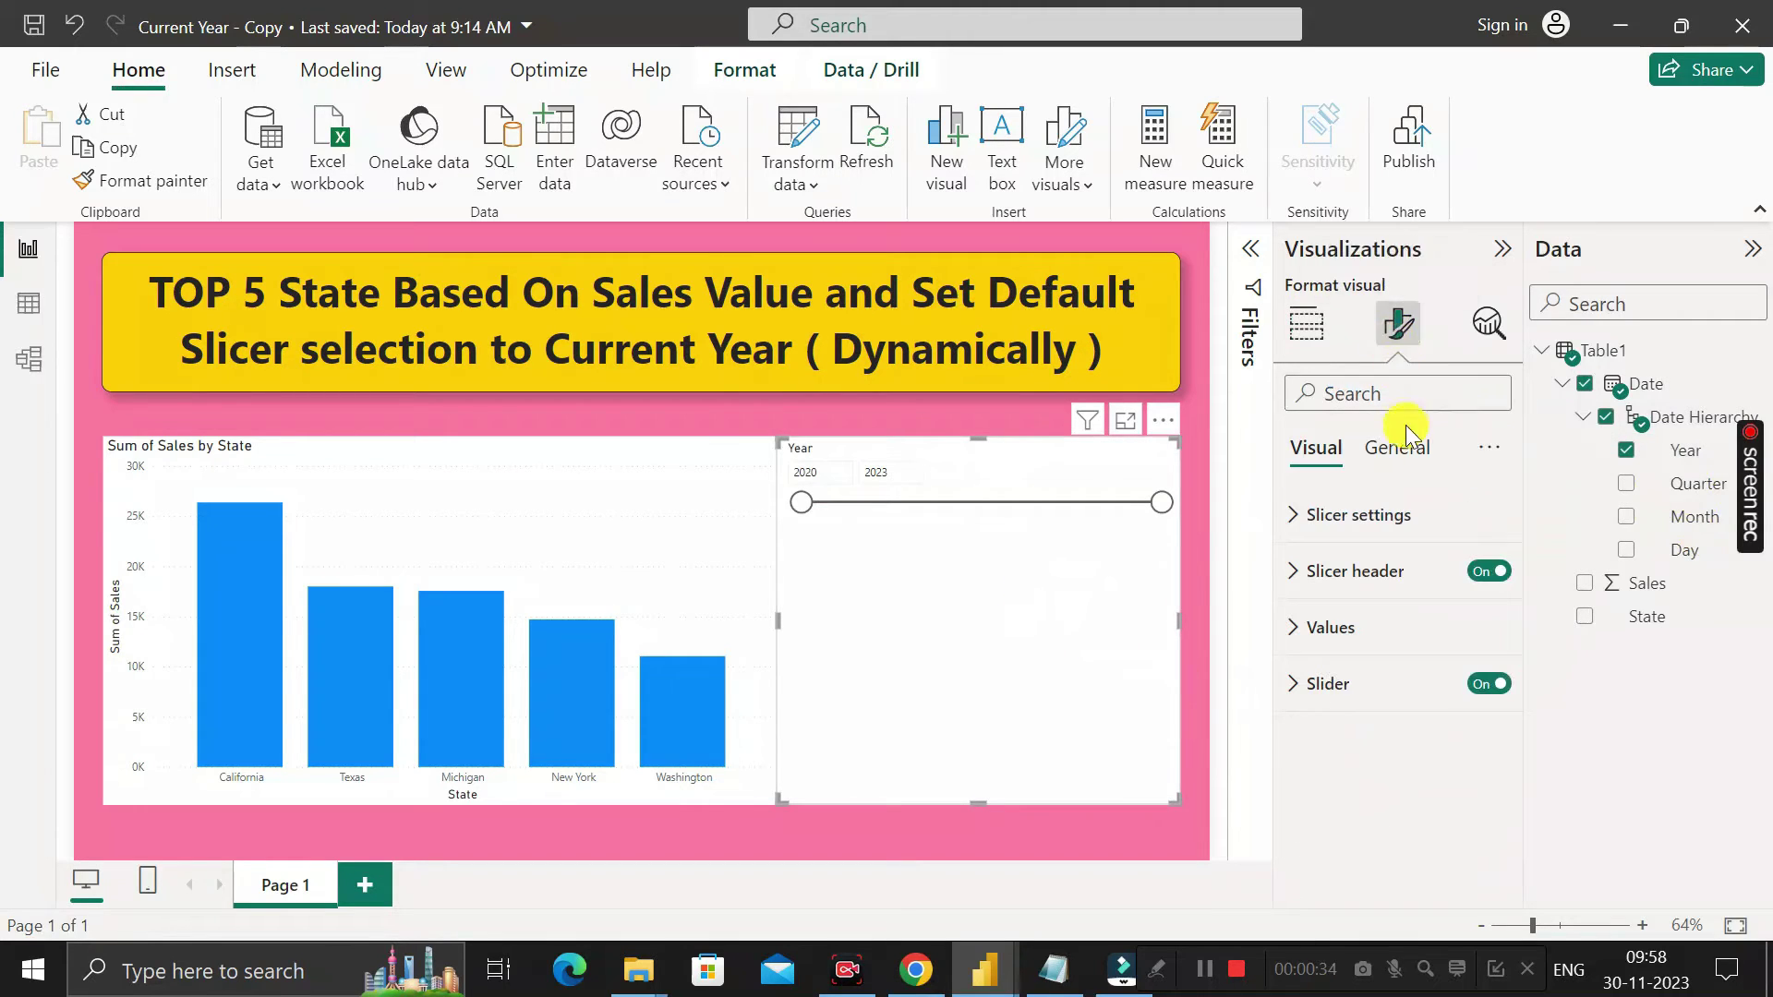
pyautogui.click(1405, 451)
pyautogui.click(1315, 447)
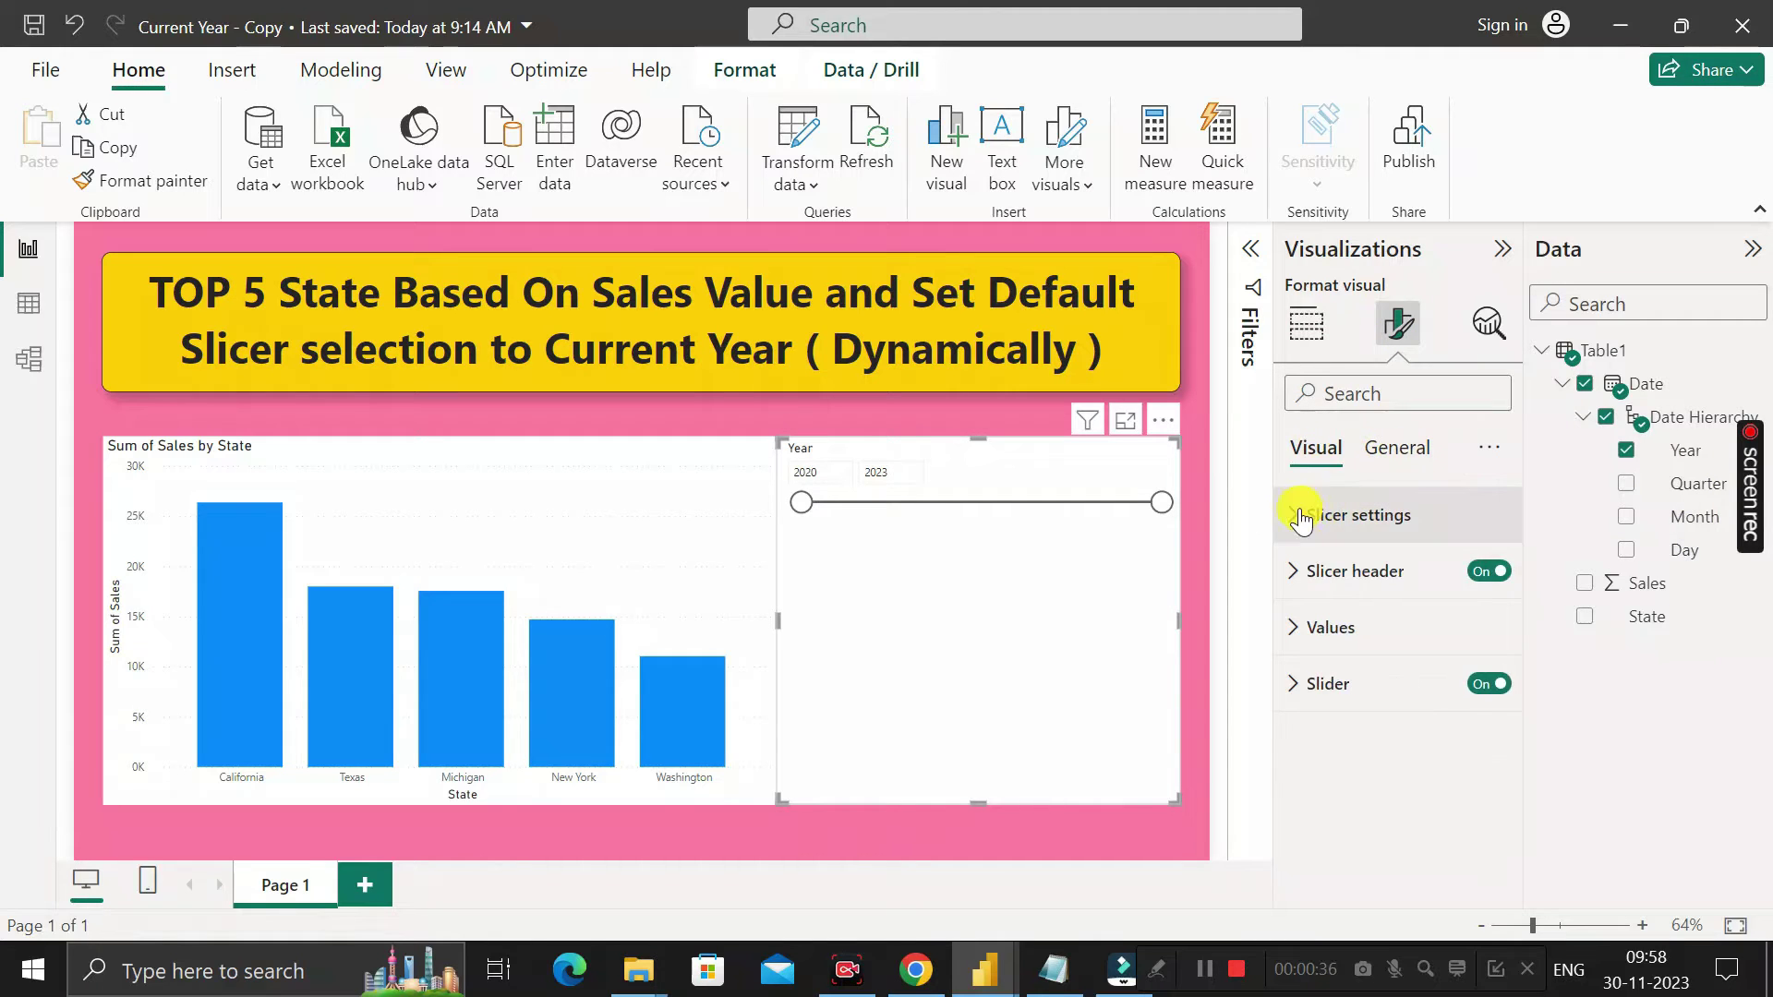
pyautogui.click(1300, 515)
pyautogui.click(1455, 653)
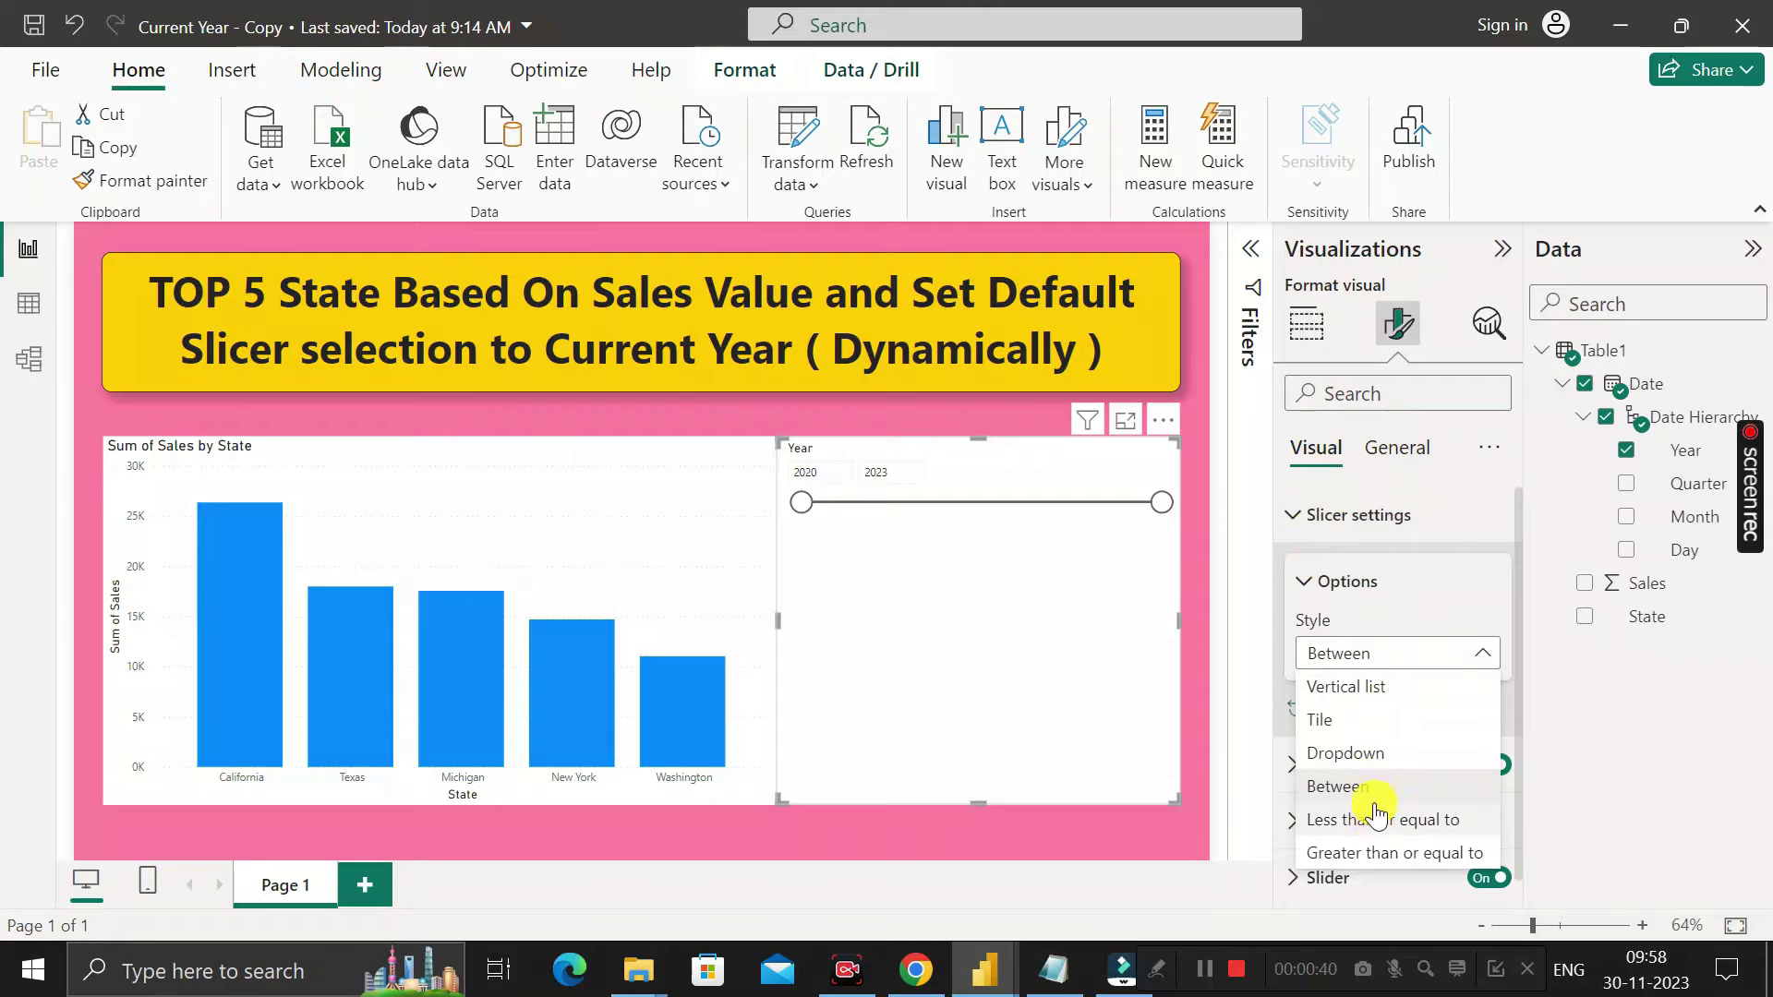
pyautogui.click(1381, 693)
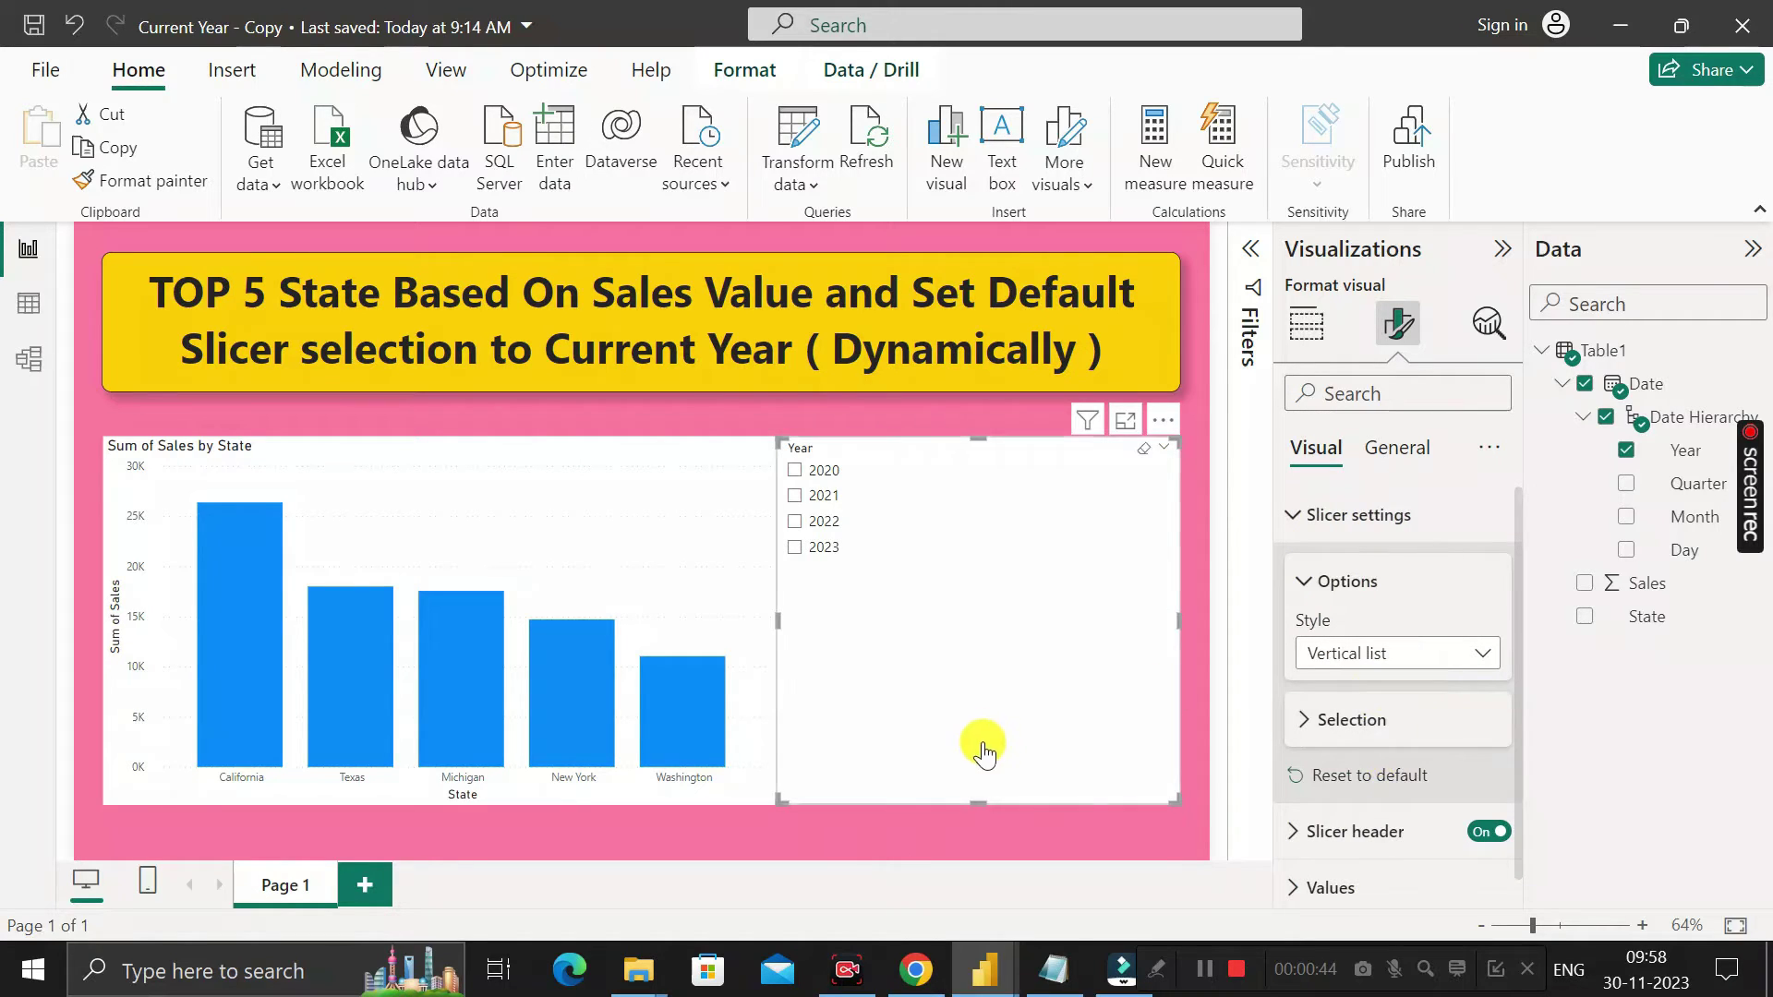
pyautogui.moveTo(1176, 620); pyautogui.dragTo(970, 619)
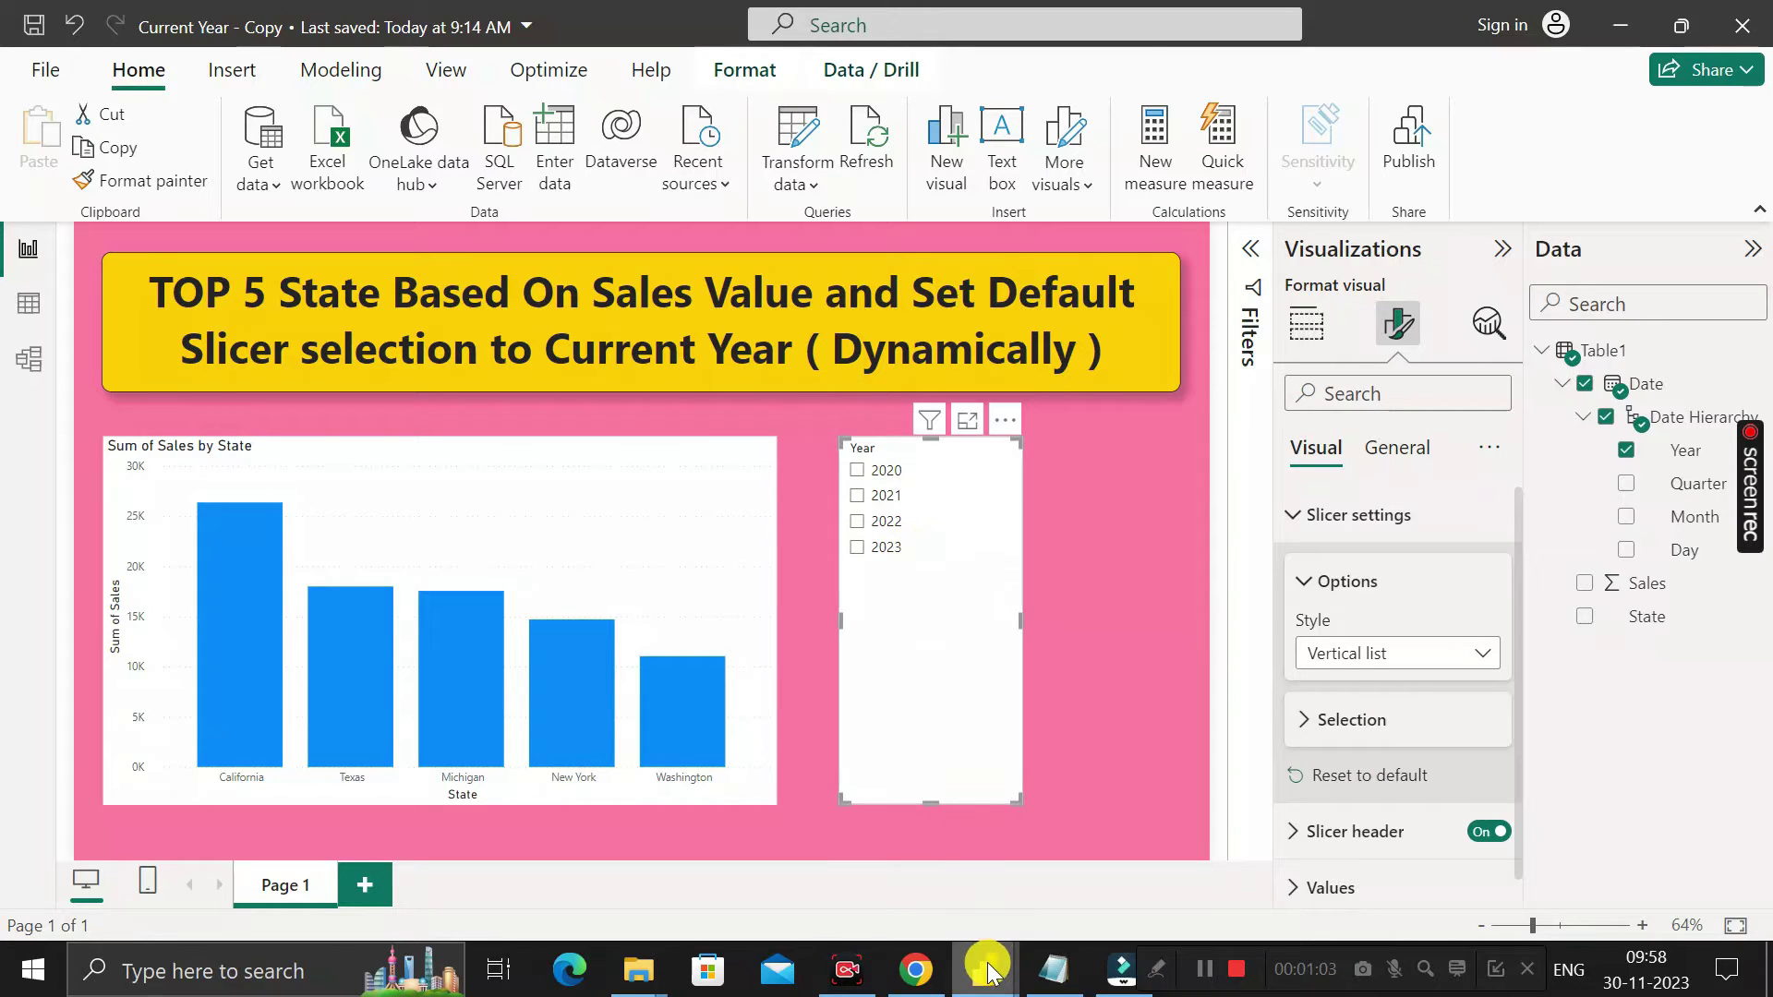
# Step: Glance at the finished Current Year report, then open Power Query Editor via Transform data
pyautogui.moveTo(986, 971)
pyautogui.click(899, 851)
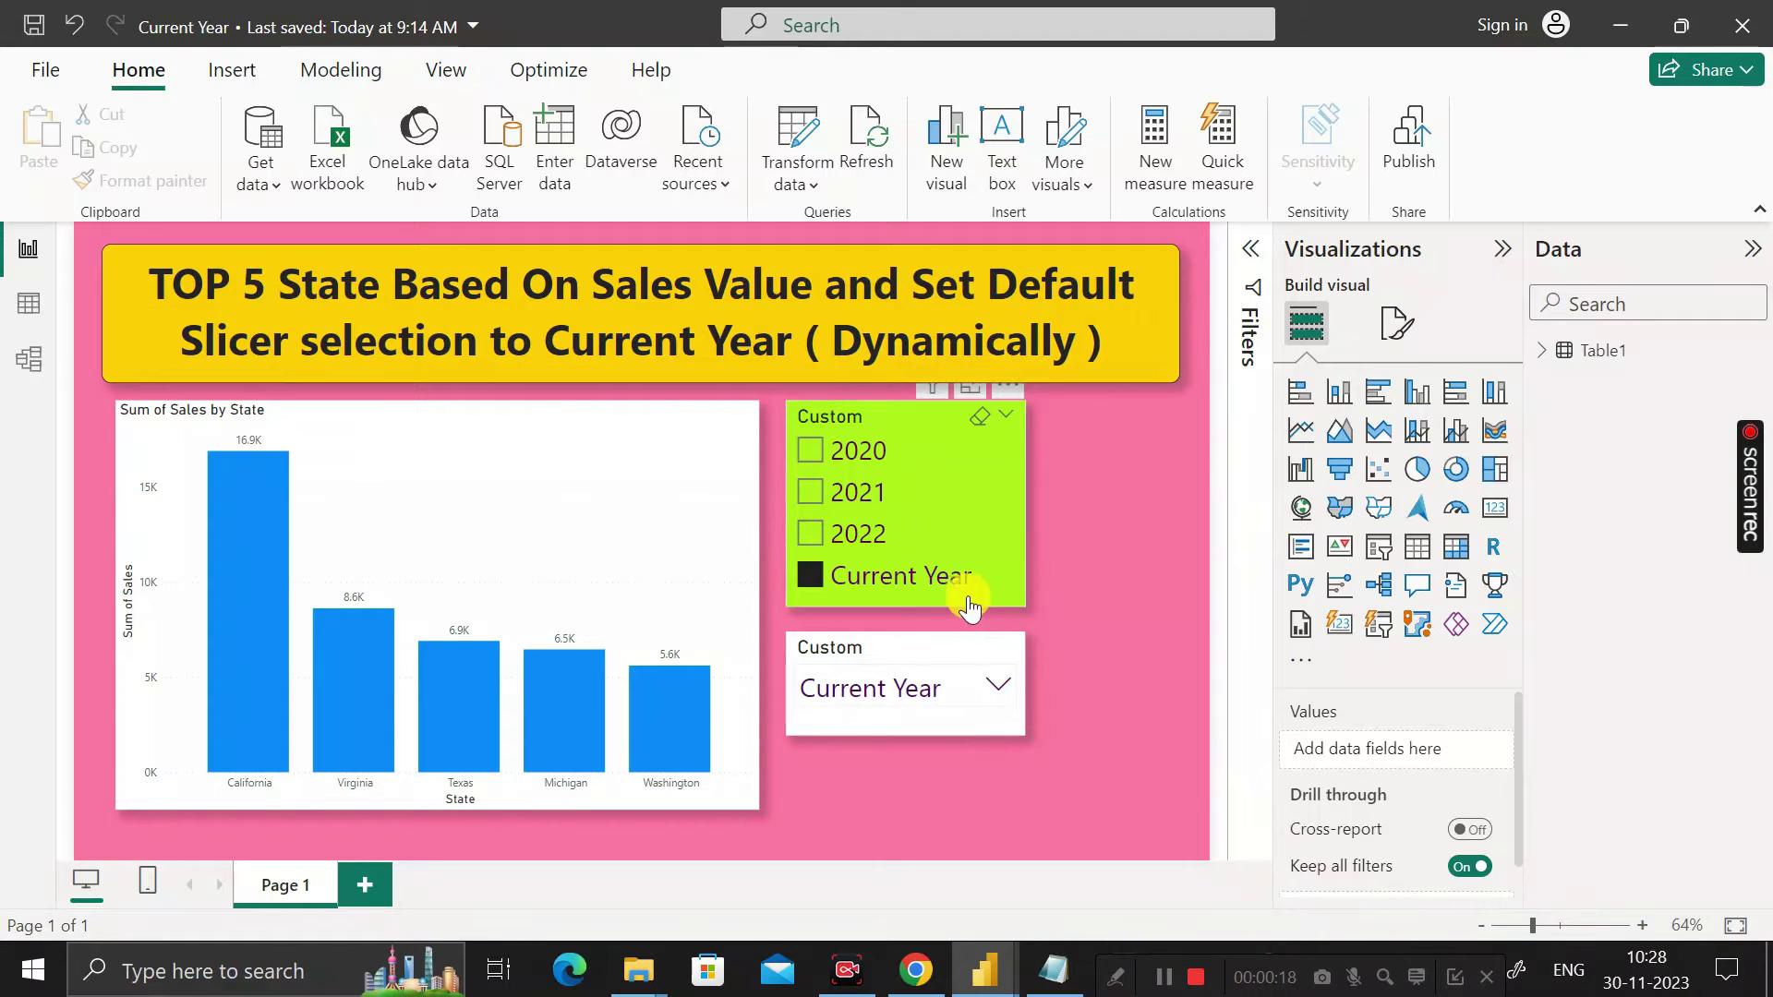
pyautogui.moveTo(1674, 984)
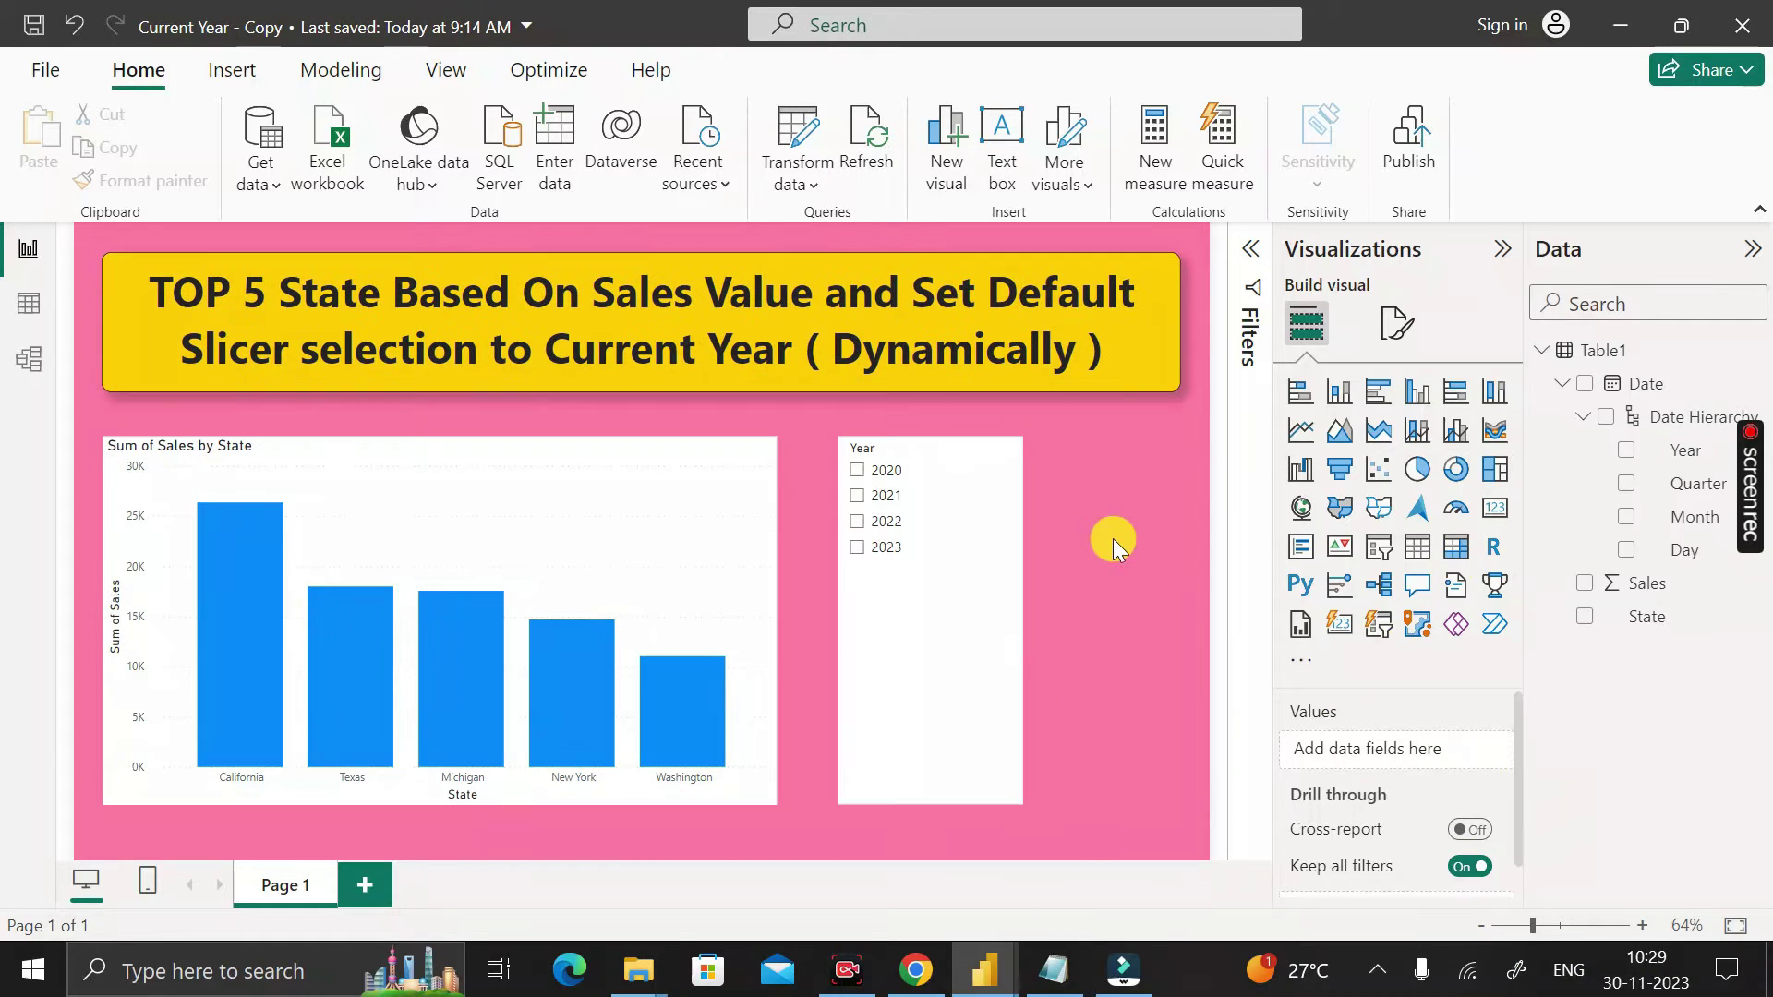
pyautogui.click(800, 146)
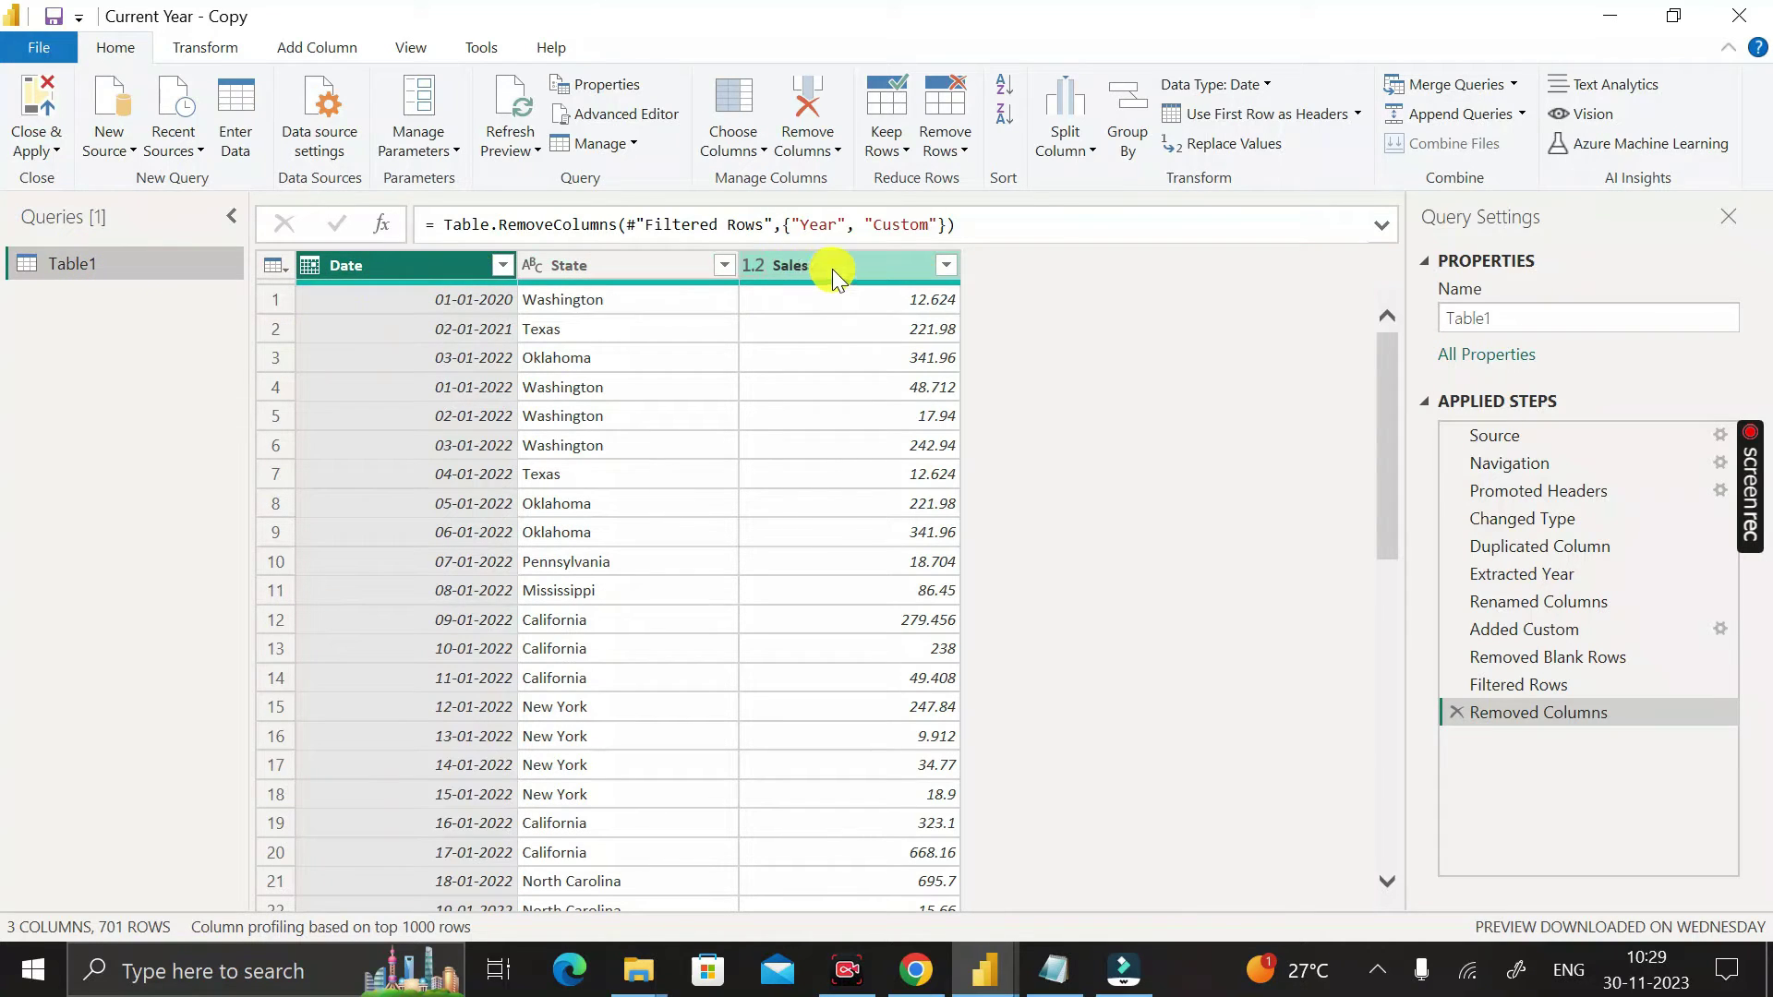
# Step: Duplicate Table1's Date column to create 'Date - Copy'
pyautogui.rightClick(382, 270)
pyautogui.click(462, 371)
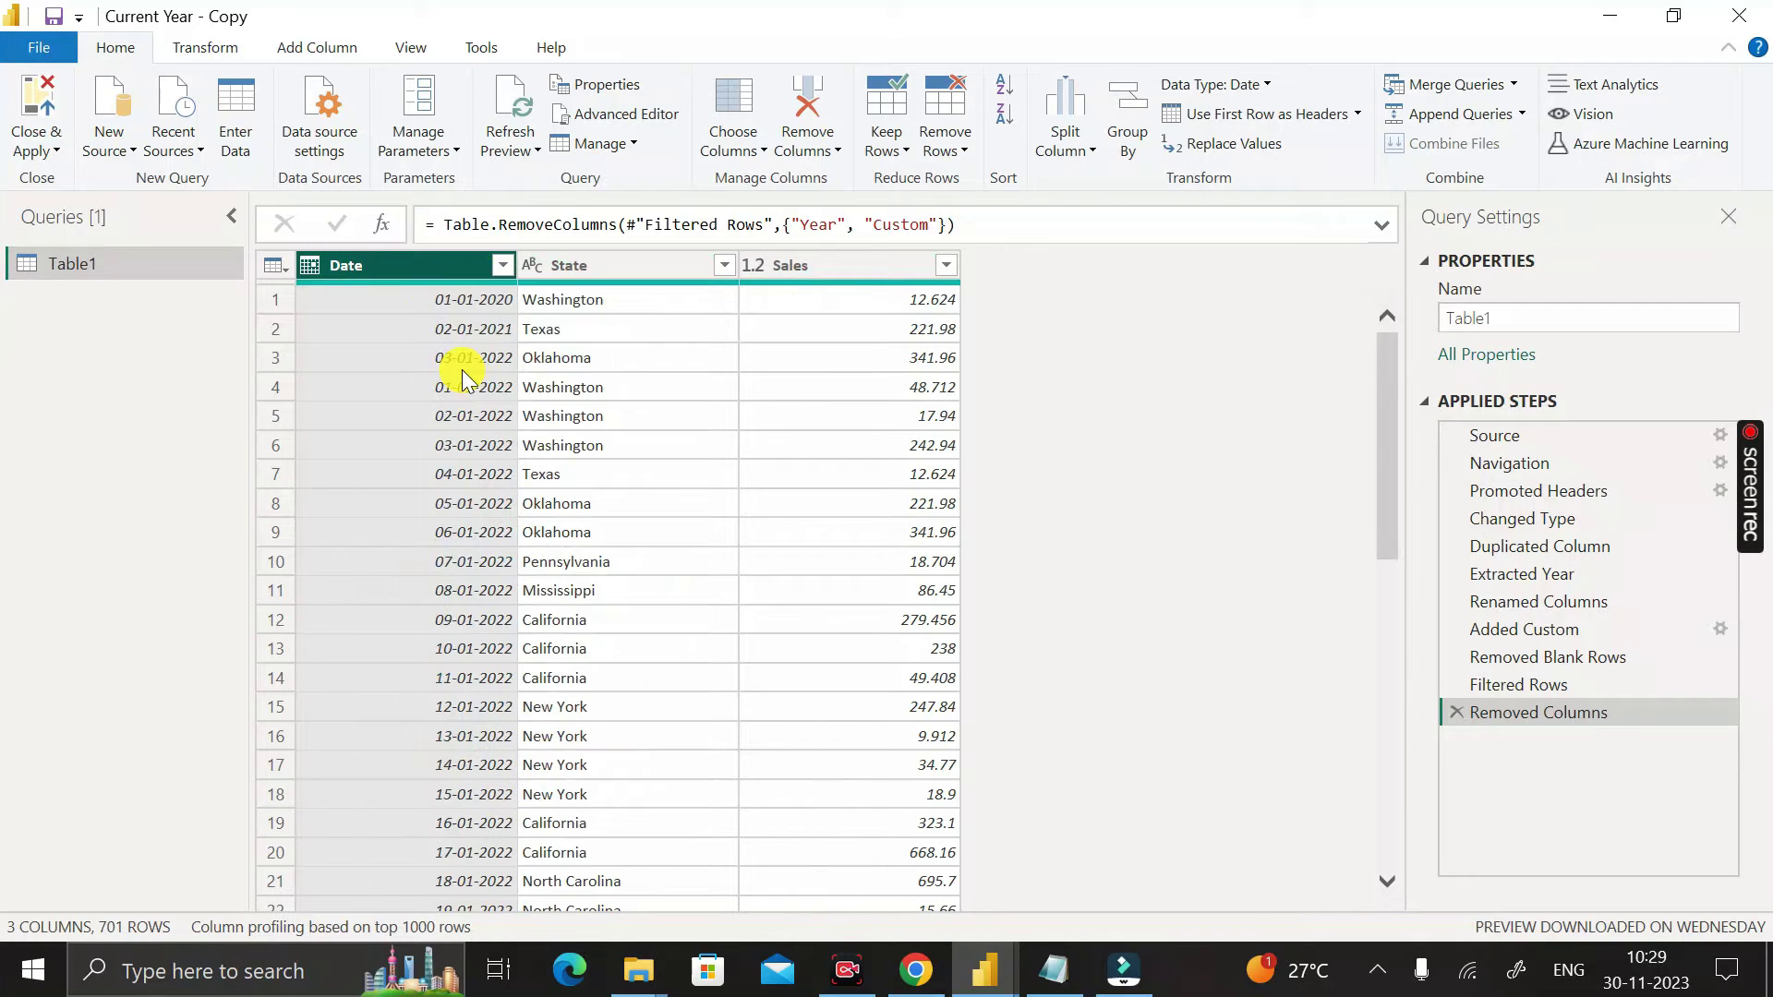
pyautogui.rightClick(1049, 269)
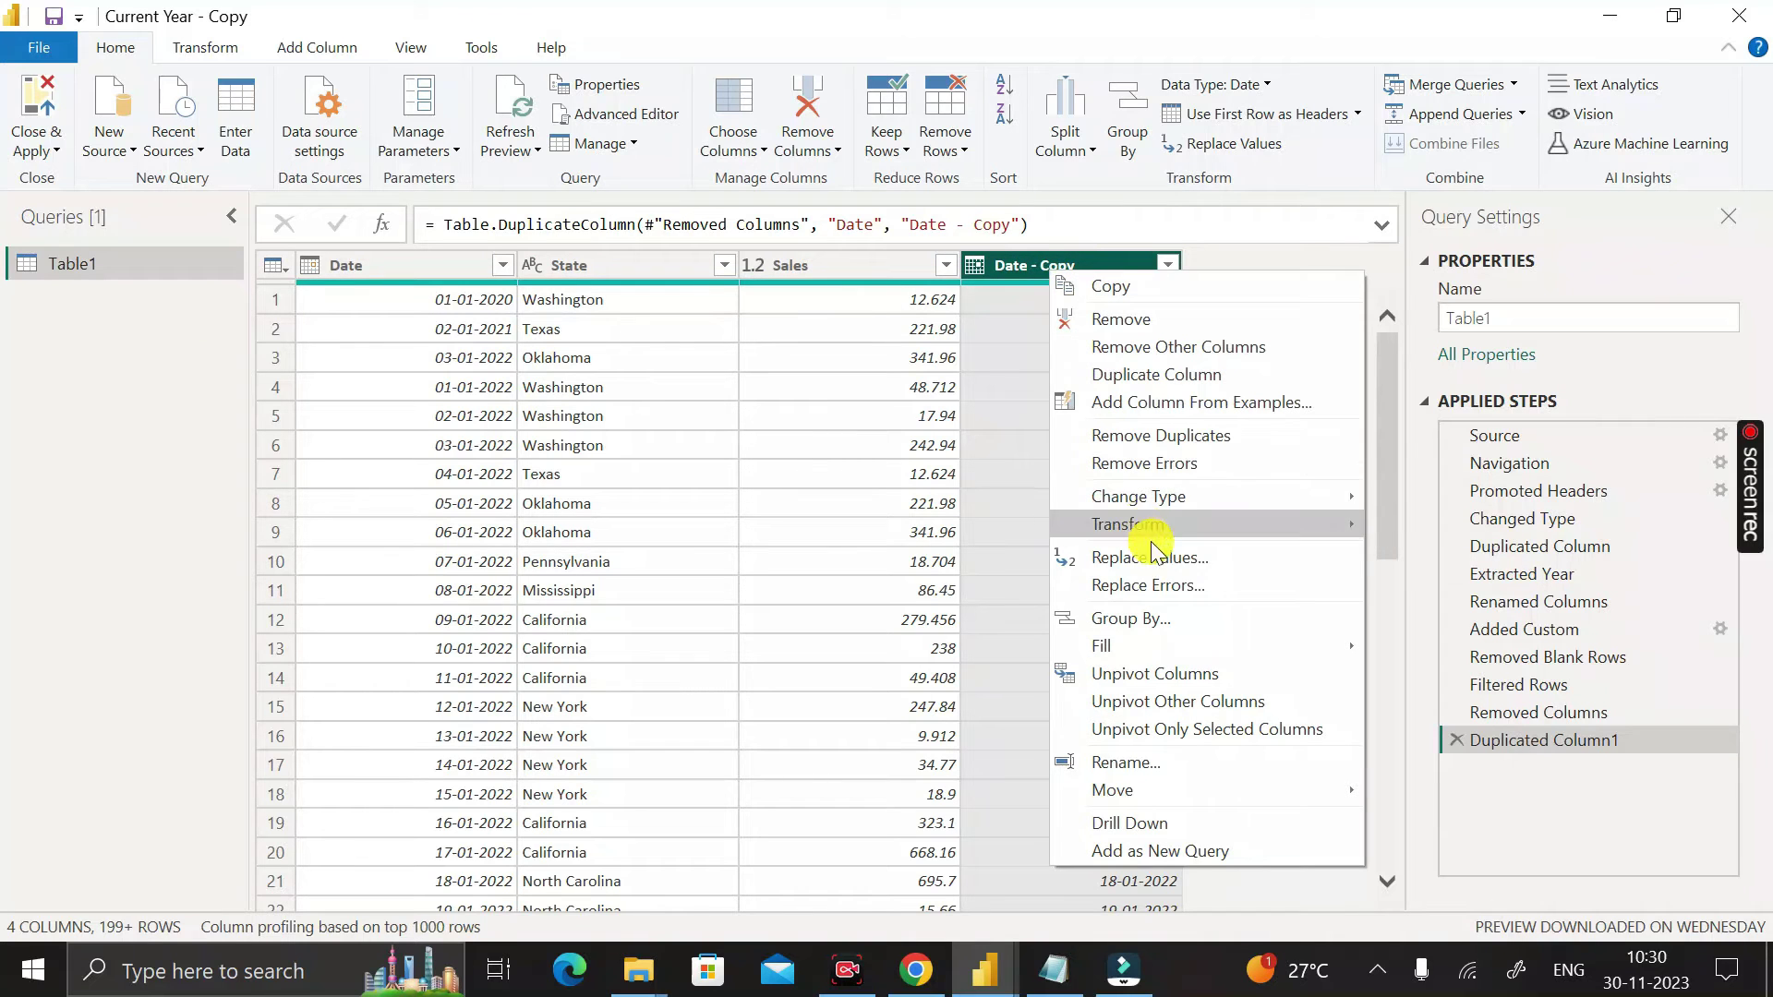
pyautogui.moveTo(1205, 522)
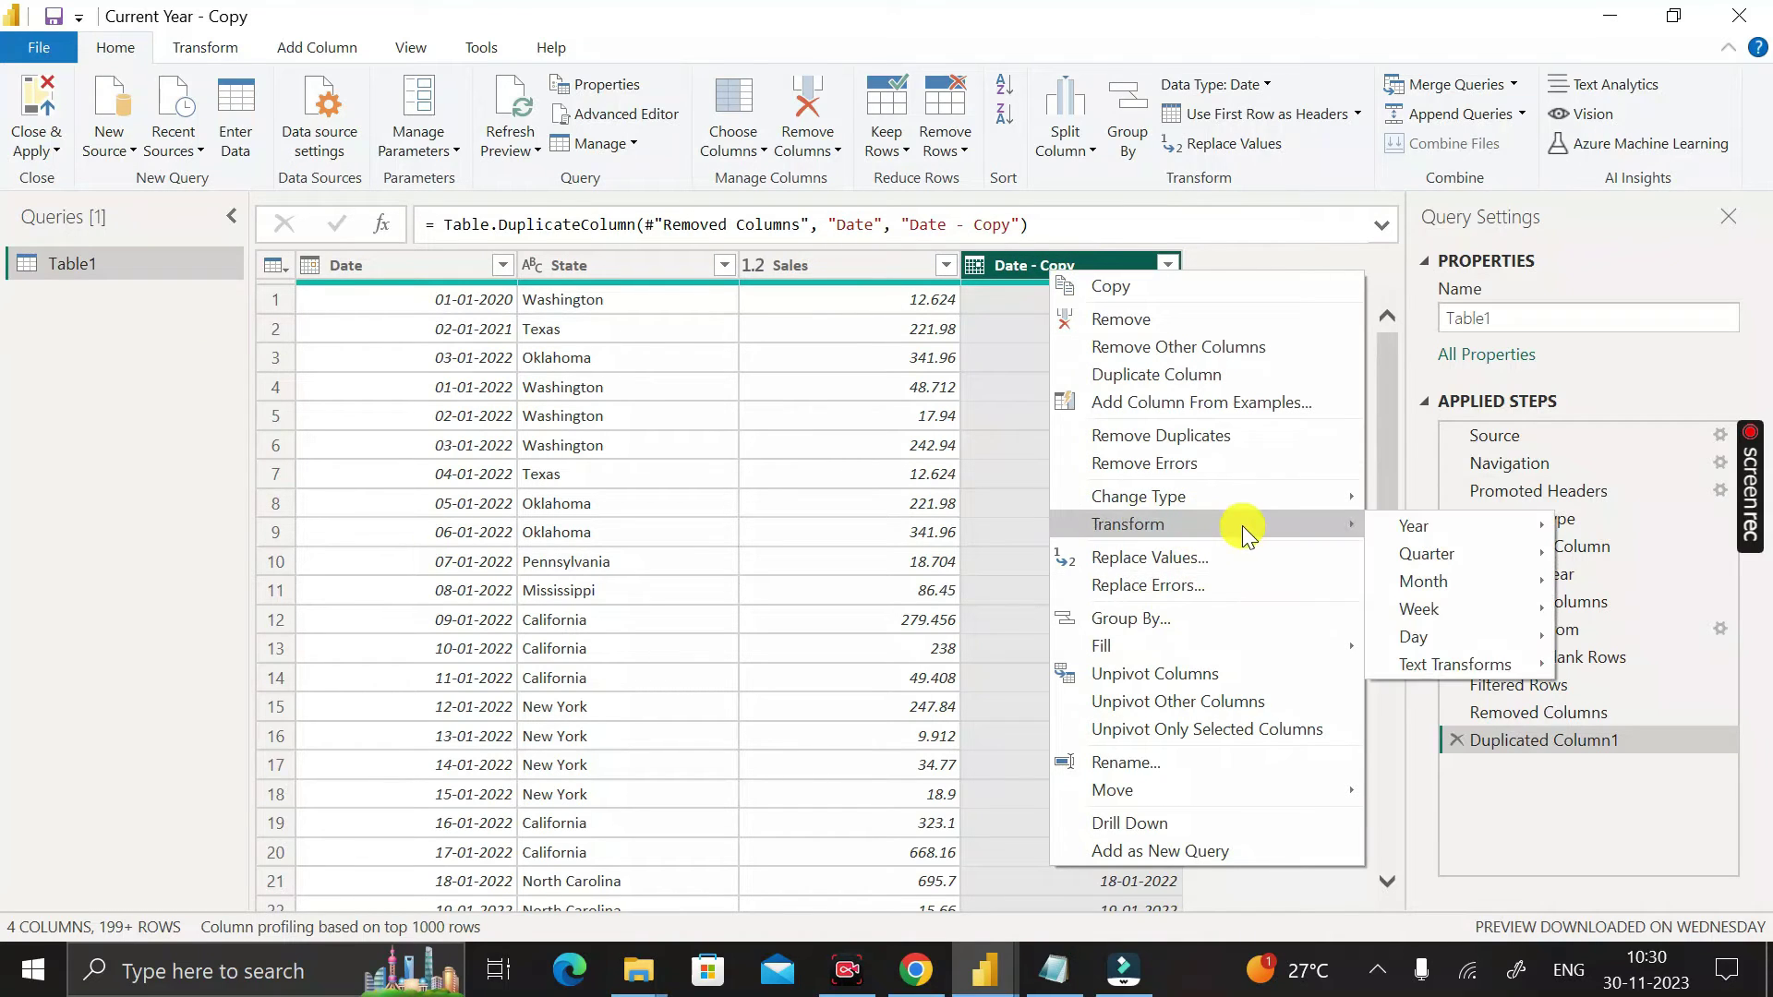
# Step: Extract only the year from 'Date - Copy' and rename that column to Year
pyautogui.moveTo(1477, 531)
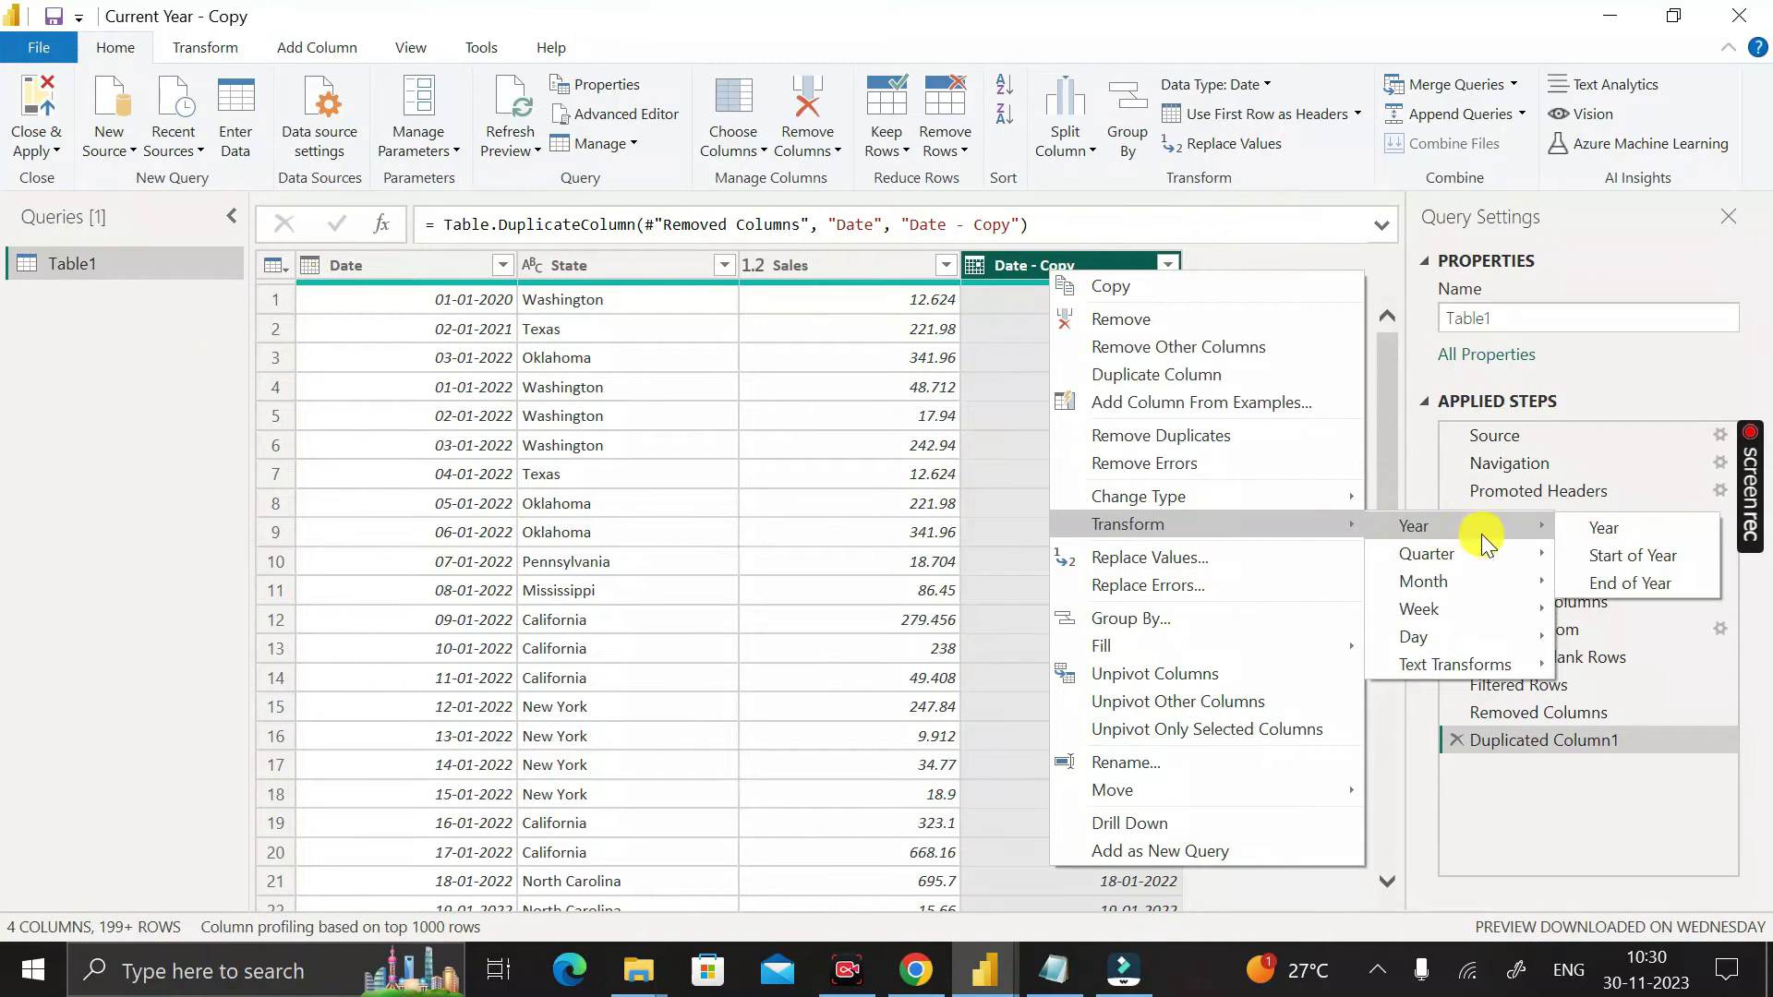
pyautogui.click(1604, 534)
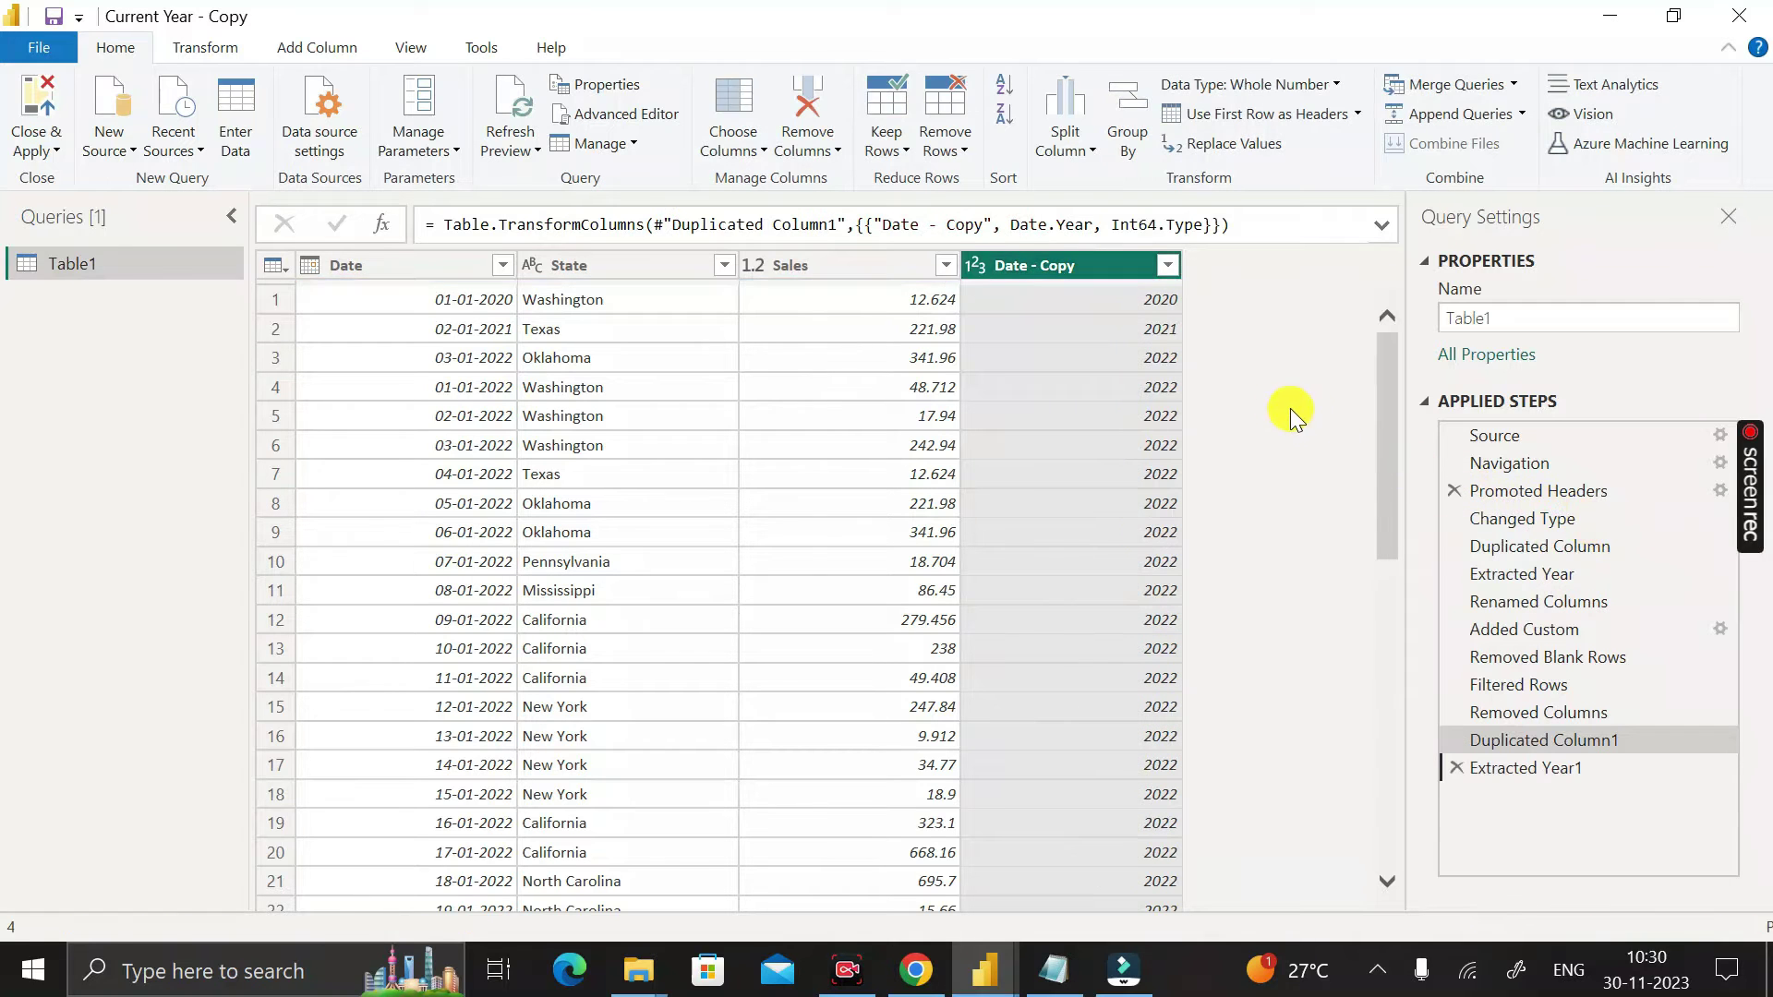
pyautogui.doubleClick(1060, 271)
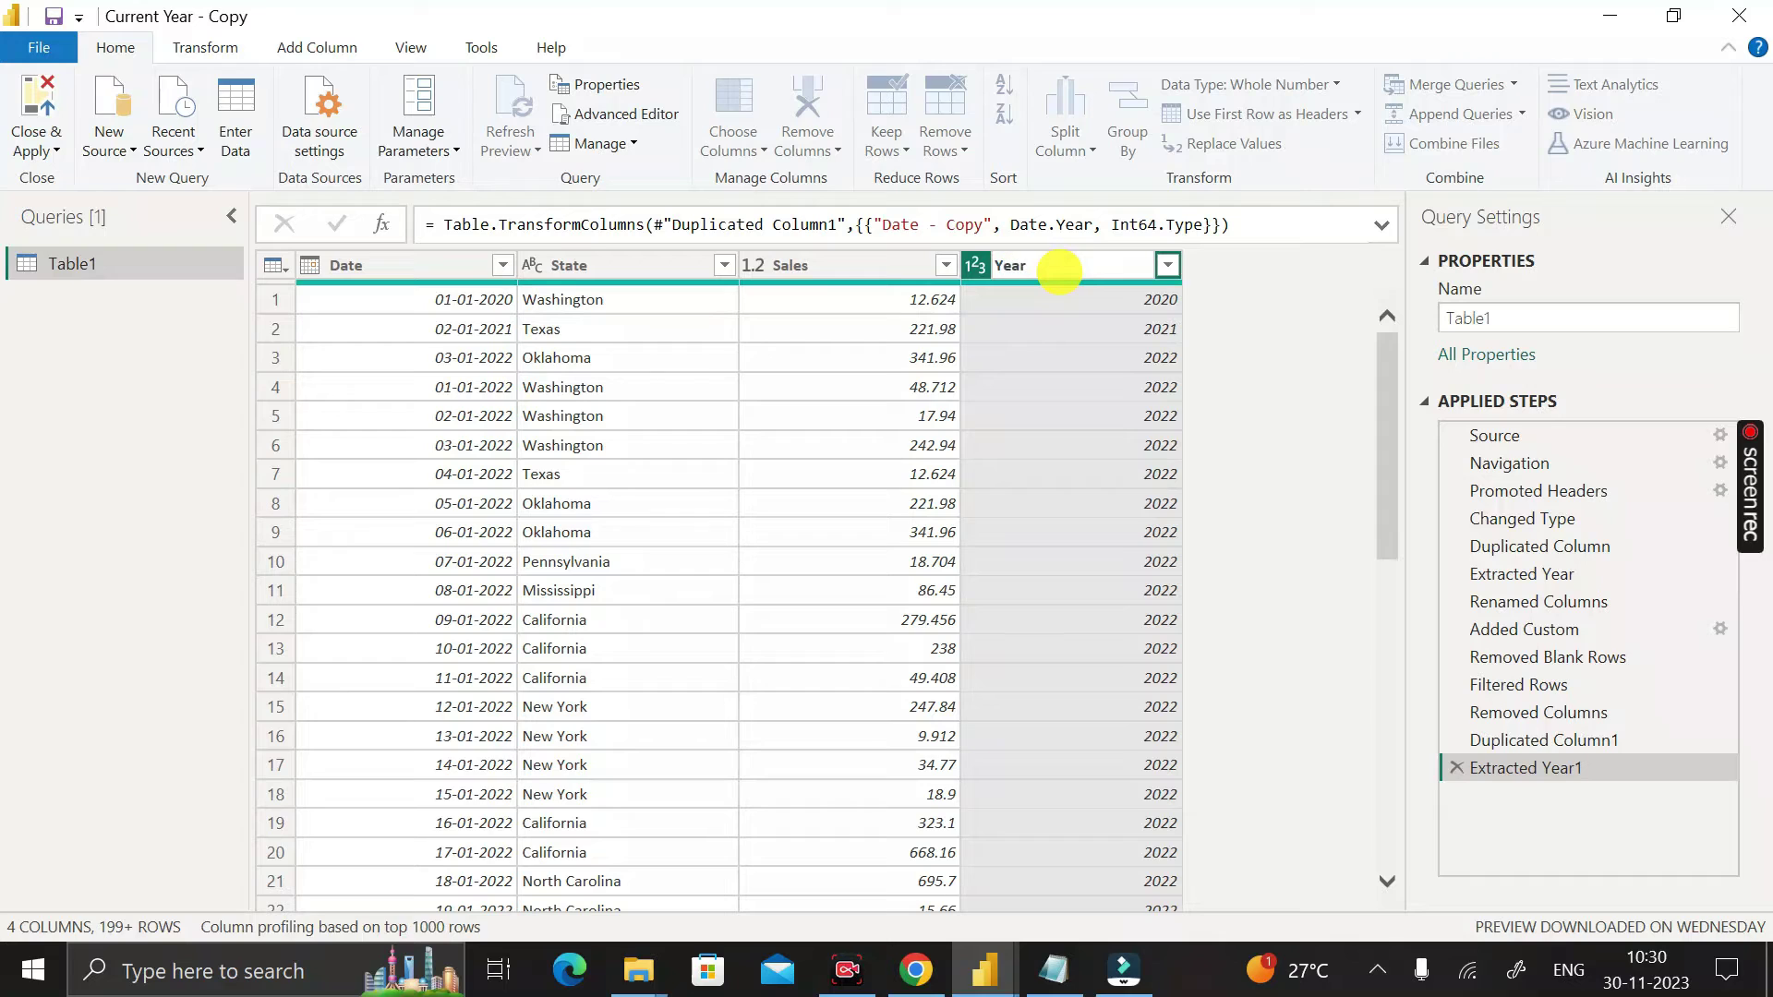
pyautogui.press('Return')
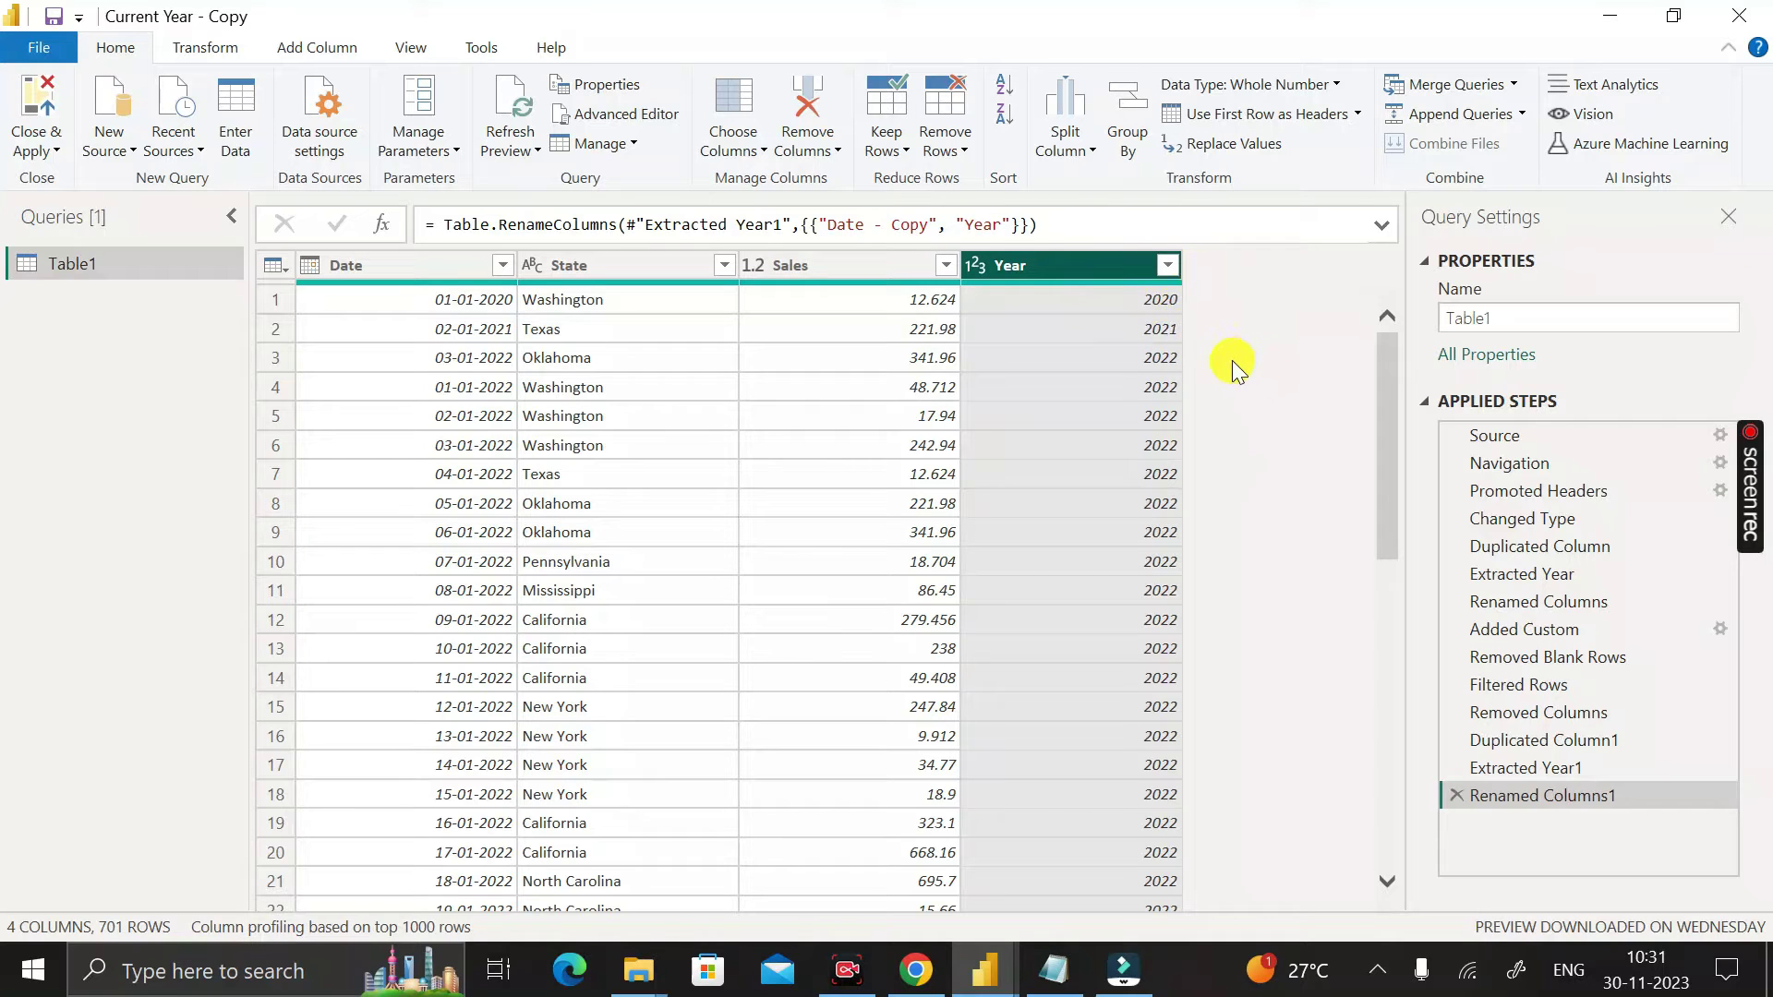
# Step: Paste the formula if Date.Year(DateTime.LocalNow())=[Year] then "Current Year" else Text.From([Year]) into a new Custom Column
pyautogui.click(299, 62)
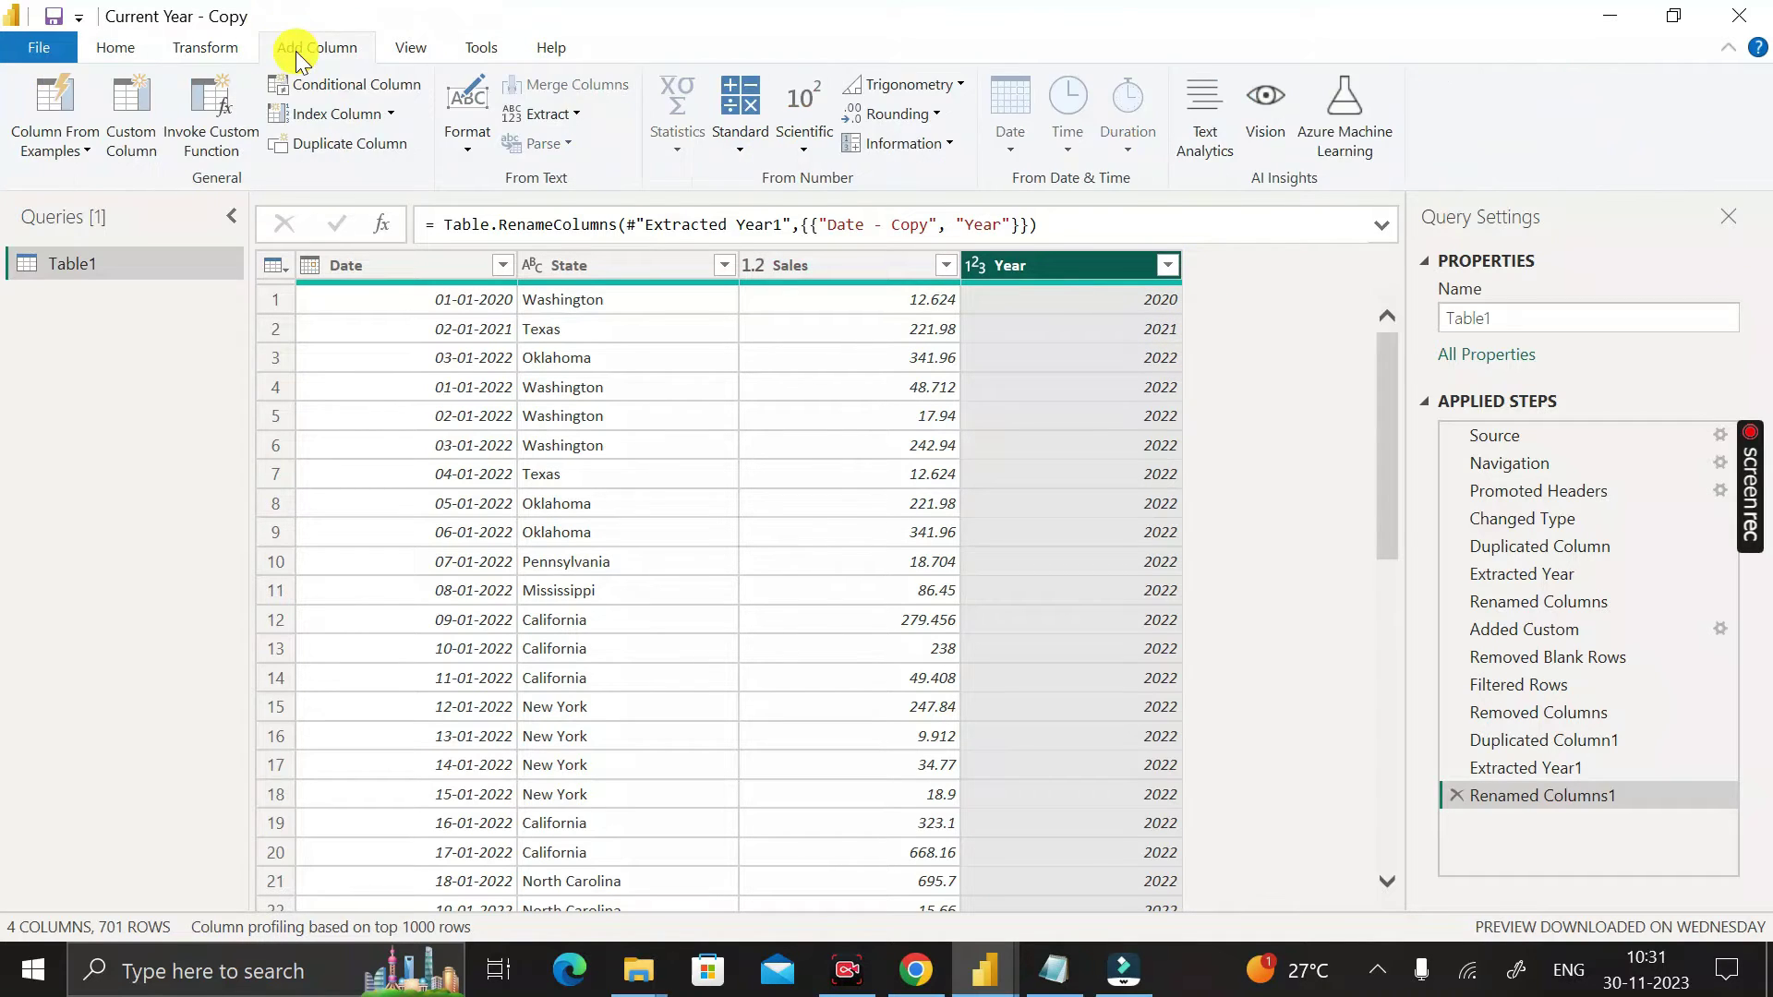
pyautogui.click(128, 139)
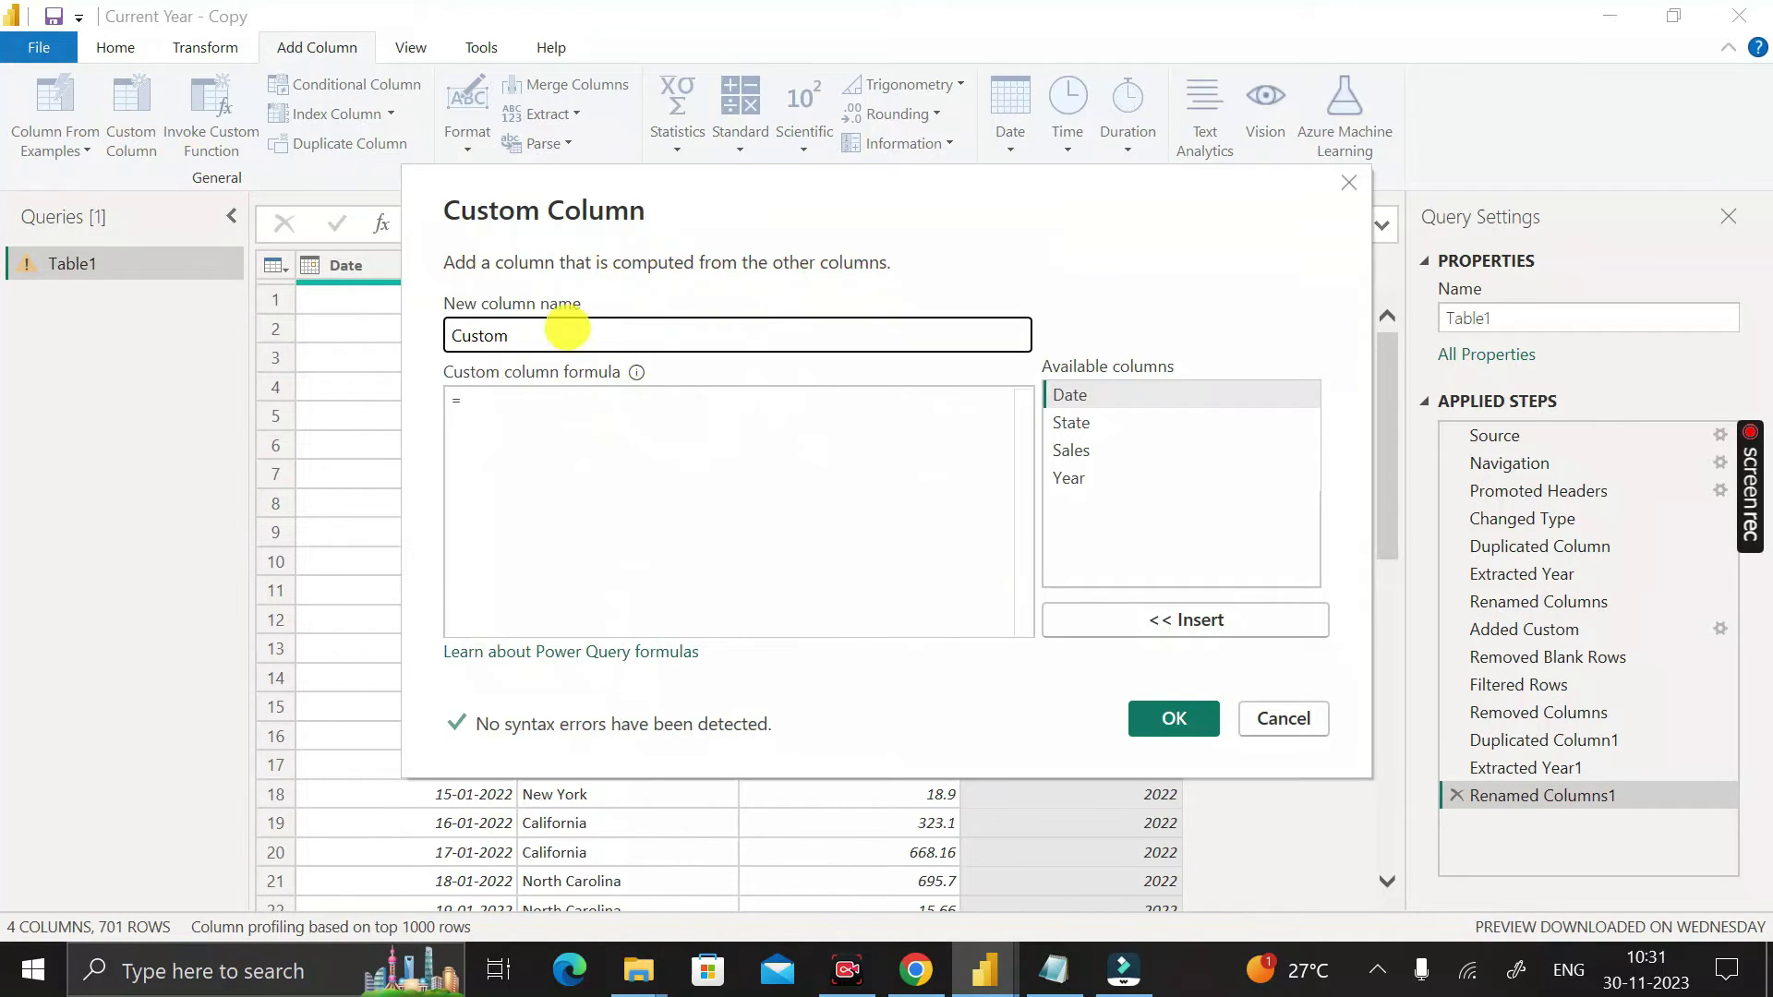
pyautogui.click(597, 415)
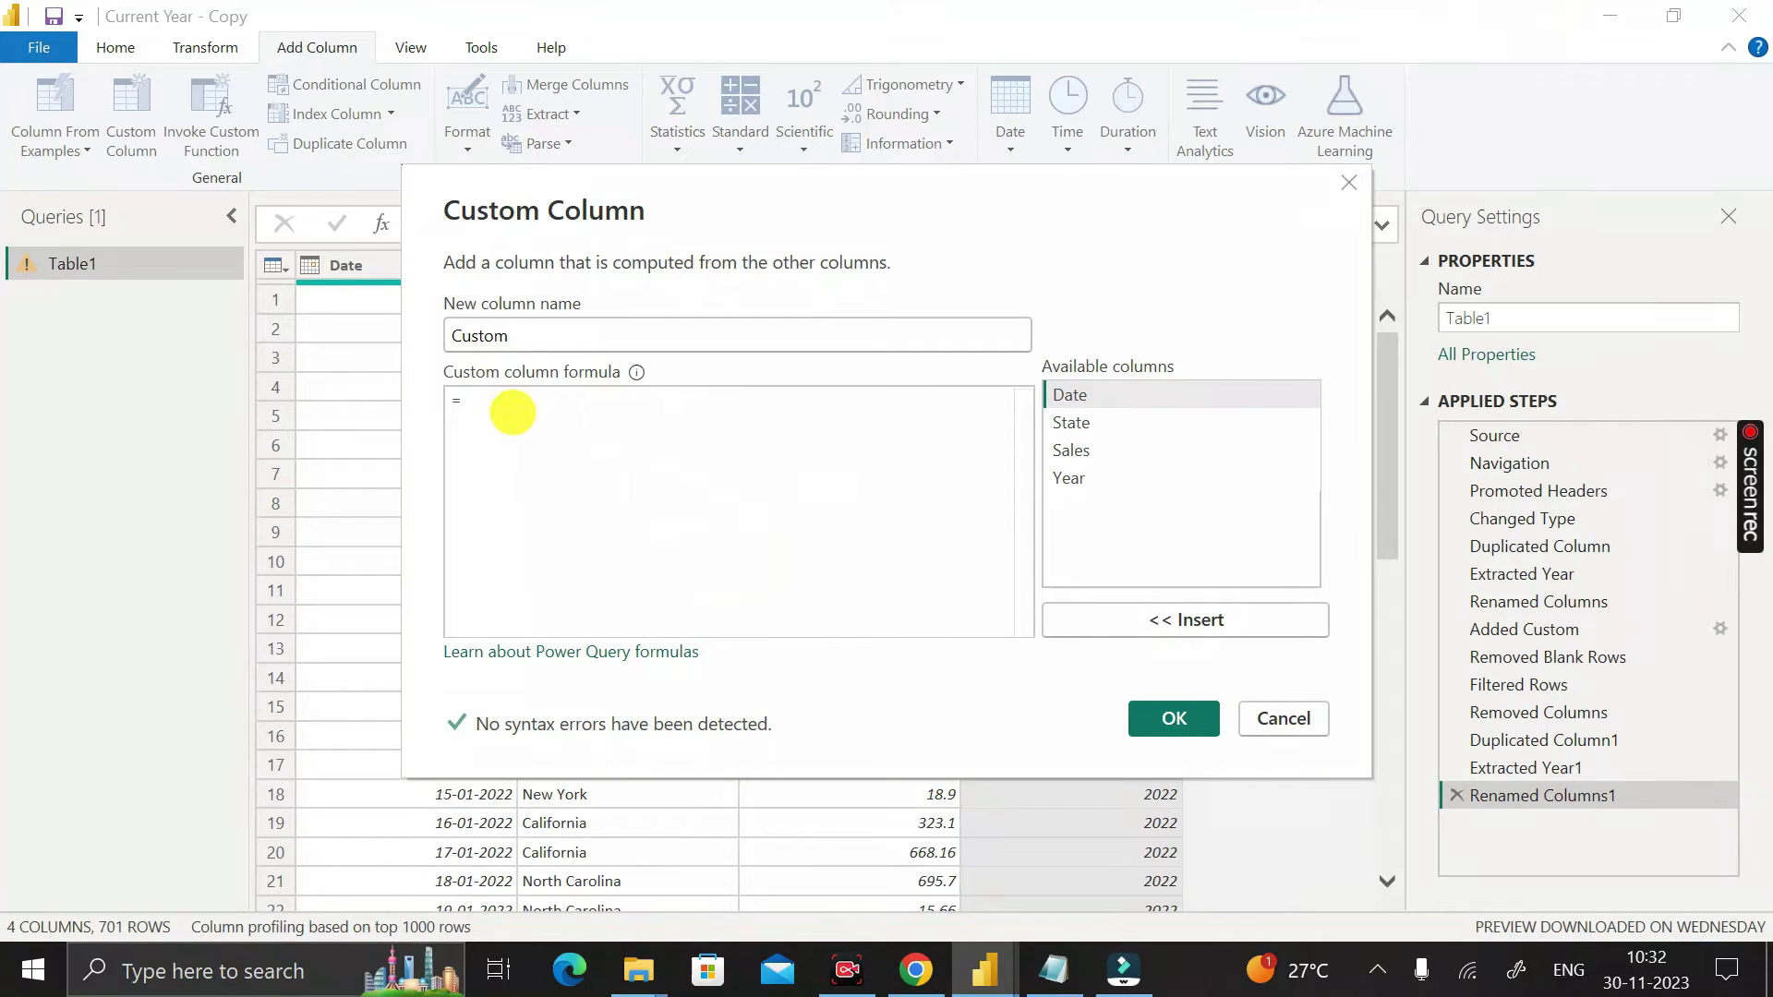
pyautogui.write('if Date.Year(DateTime.LocalNow())=[Year]    then "Current Year" else Text.From([Year])')
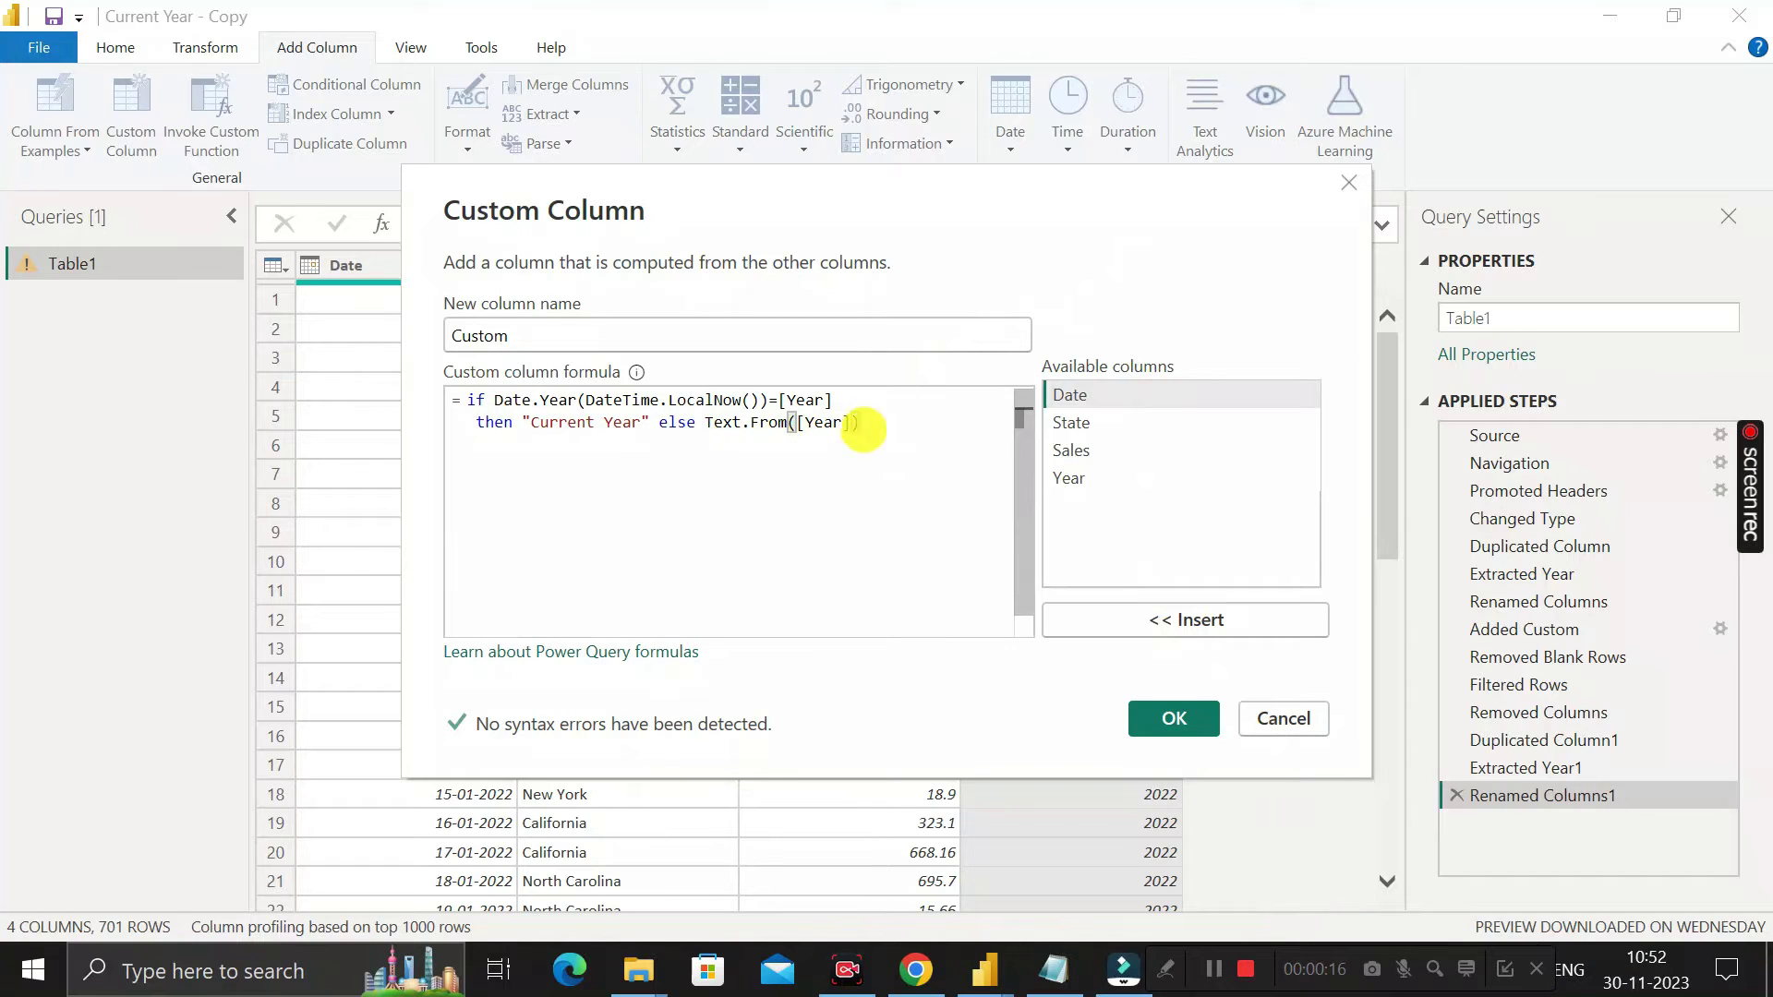
pyautogui.keyDown('shift'); pyautogui.click(476, 400); pyautogui.keyUp('shift')
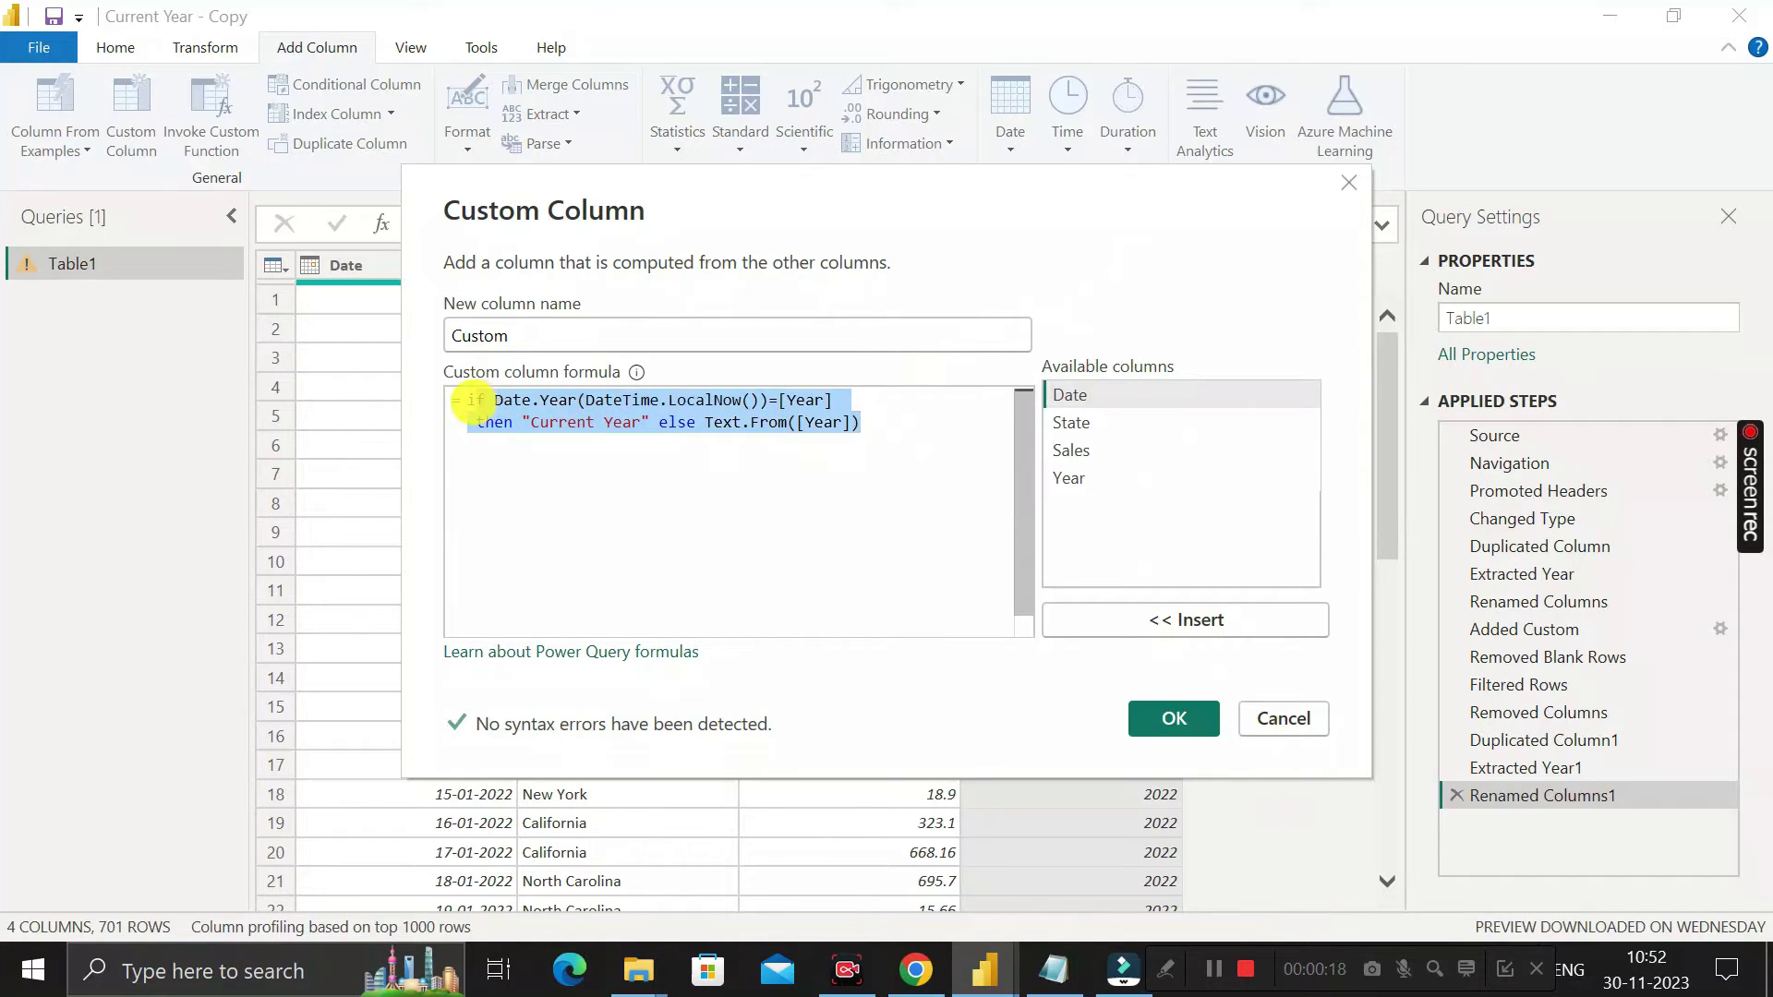
pyautogui.click(595, 467)
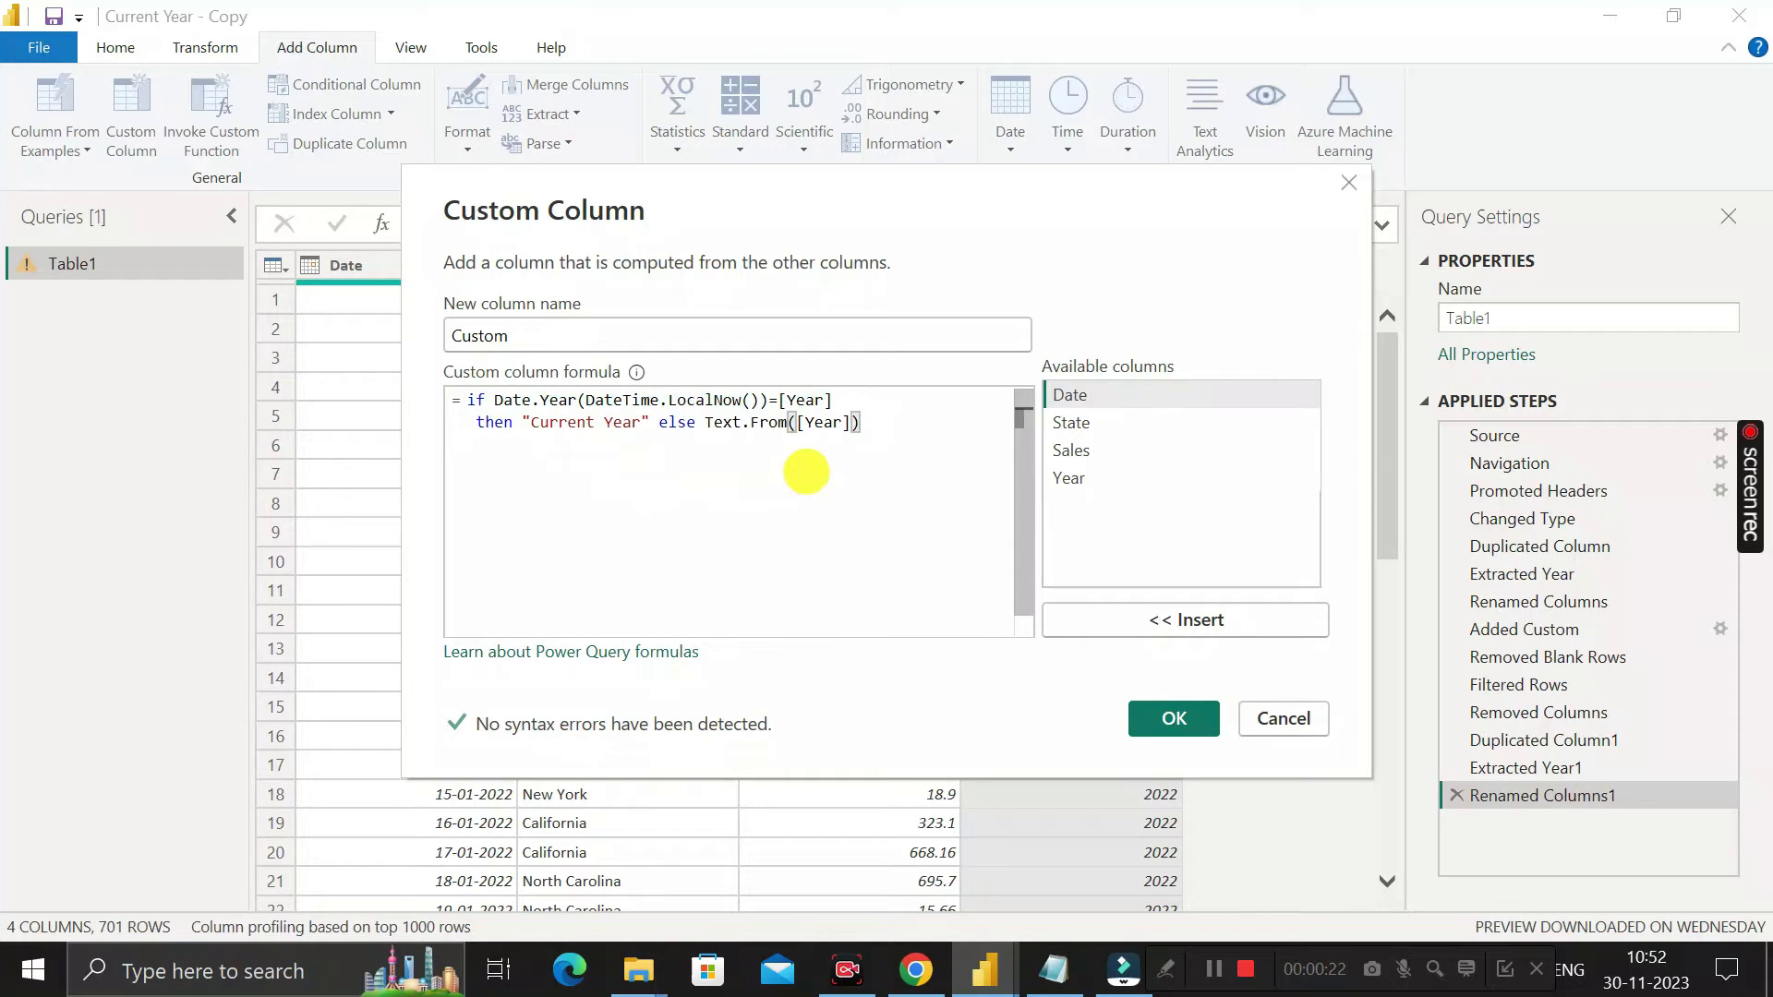
pyautogui.moveTo(585, 400); pyautogui.dragTo(723, 400)
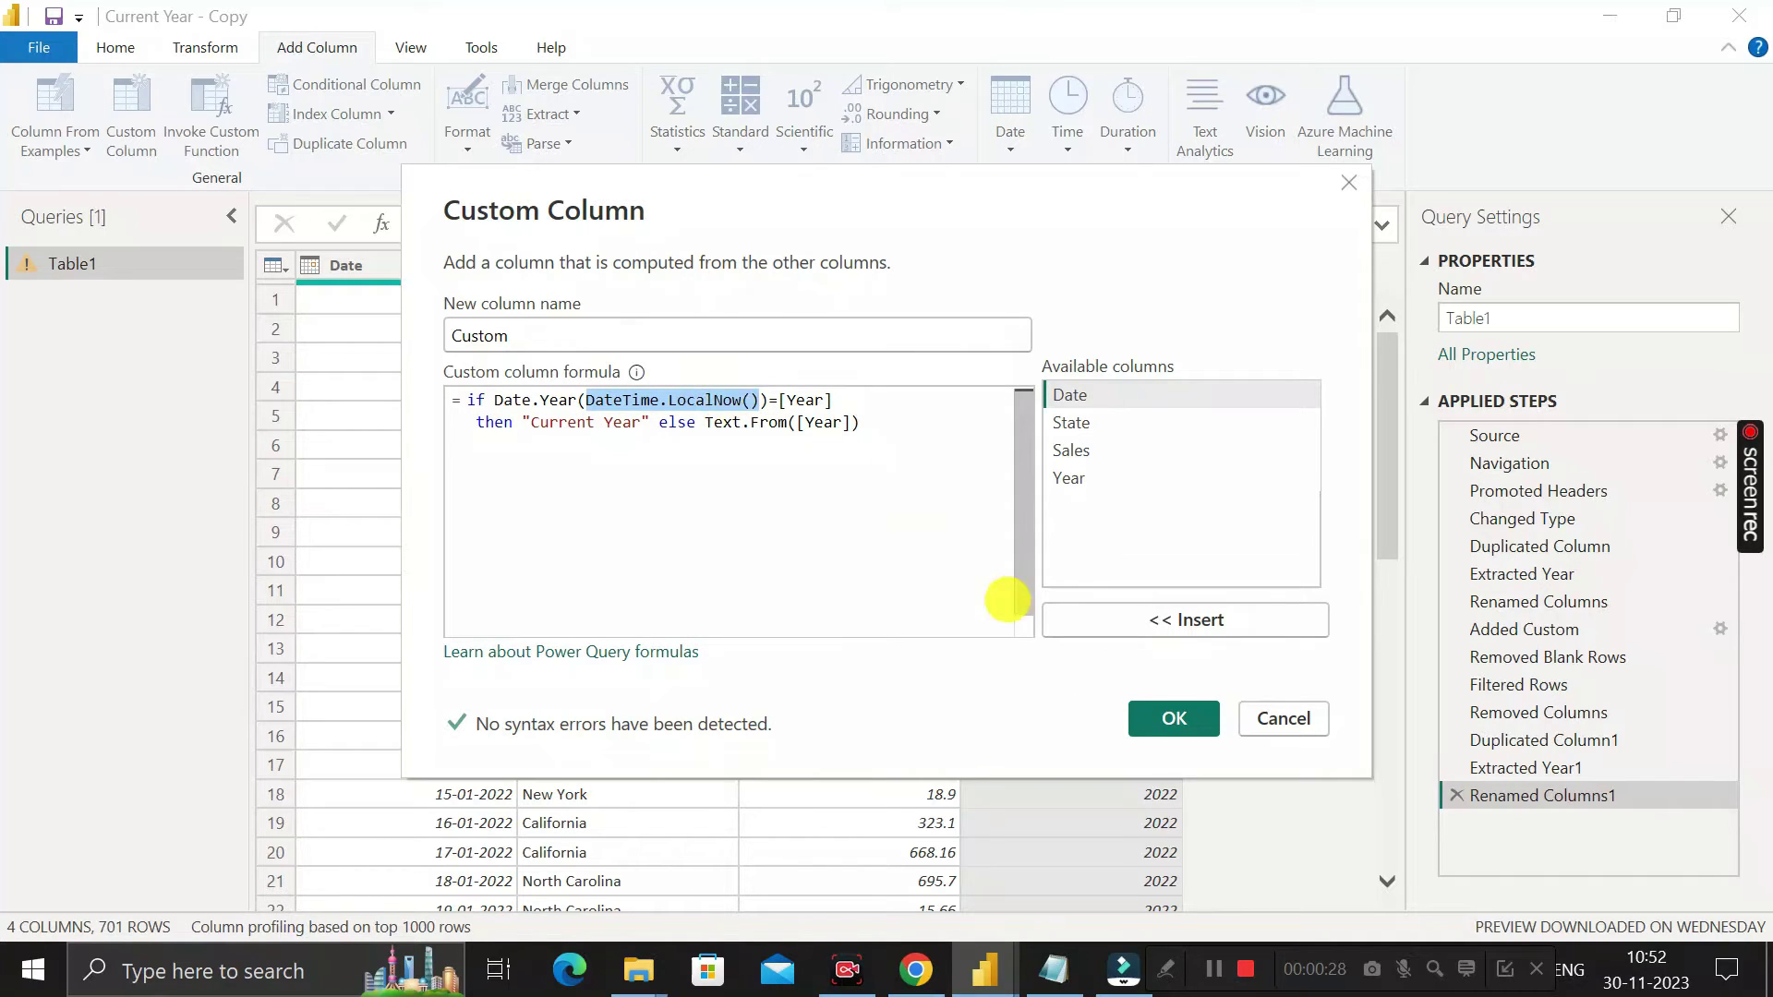
pyautogui.moveTo(1650, 986)
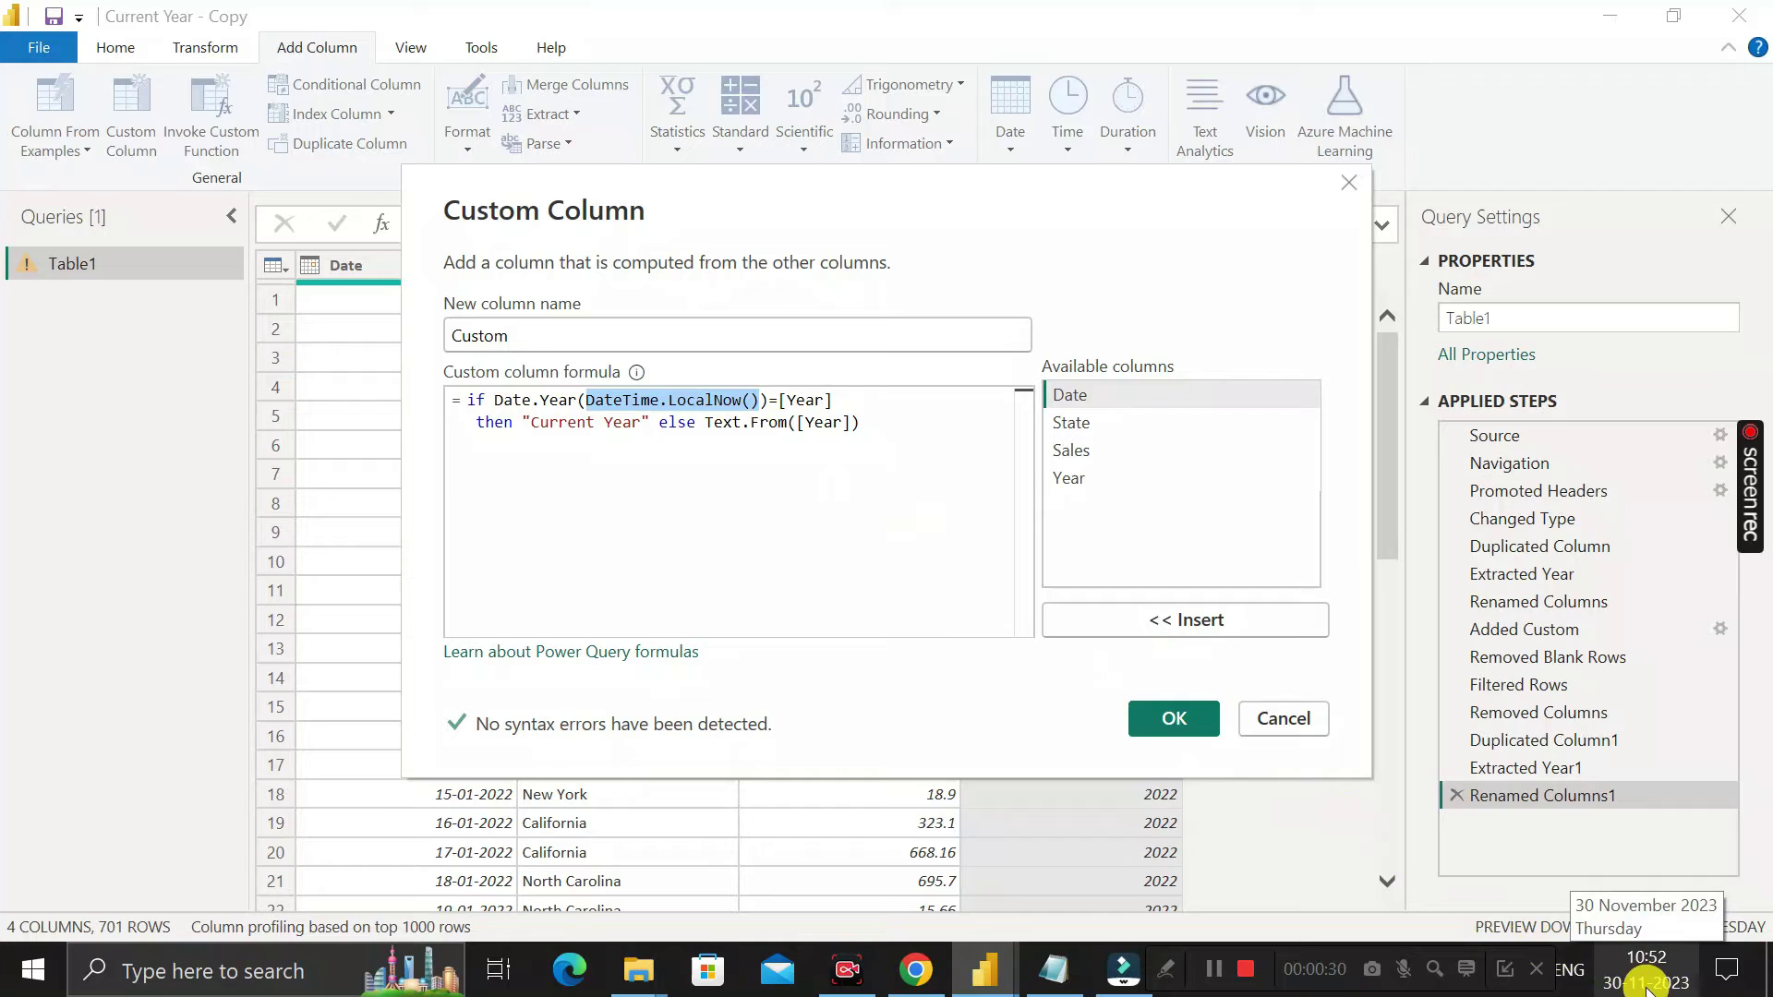
pyautogui.moveTo(680, 400)
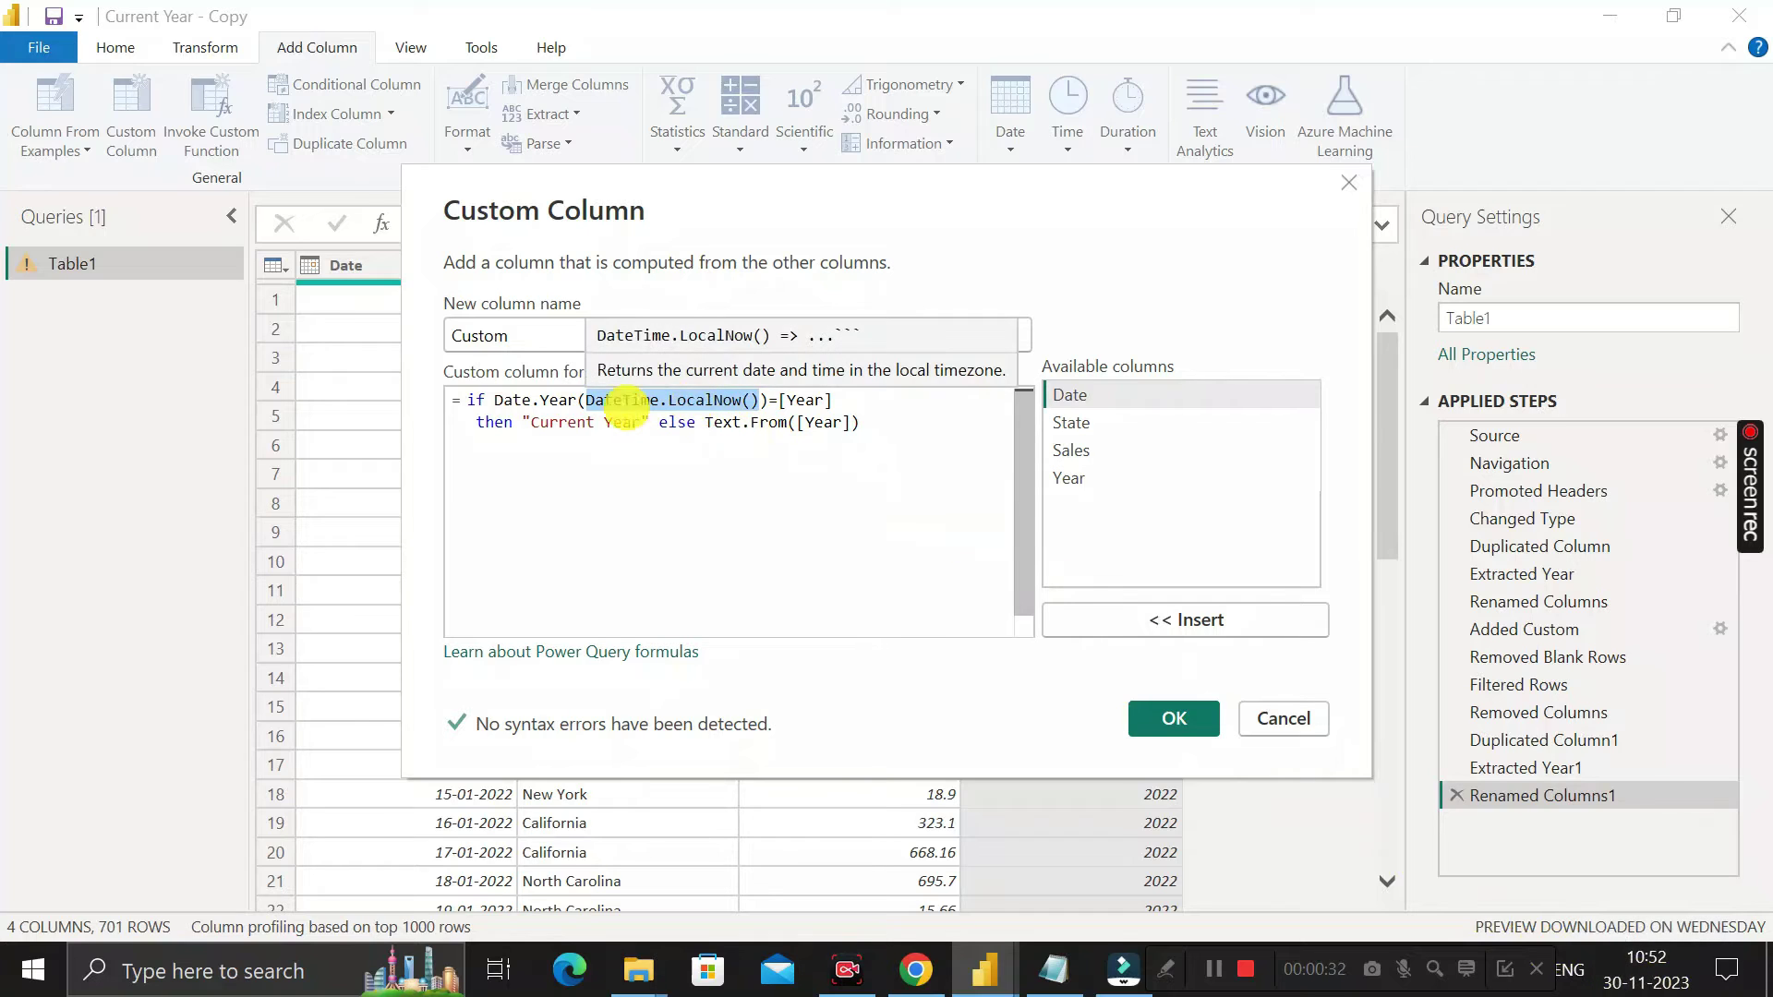
pyautogui.moveTo(579, 404)
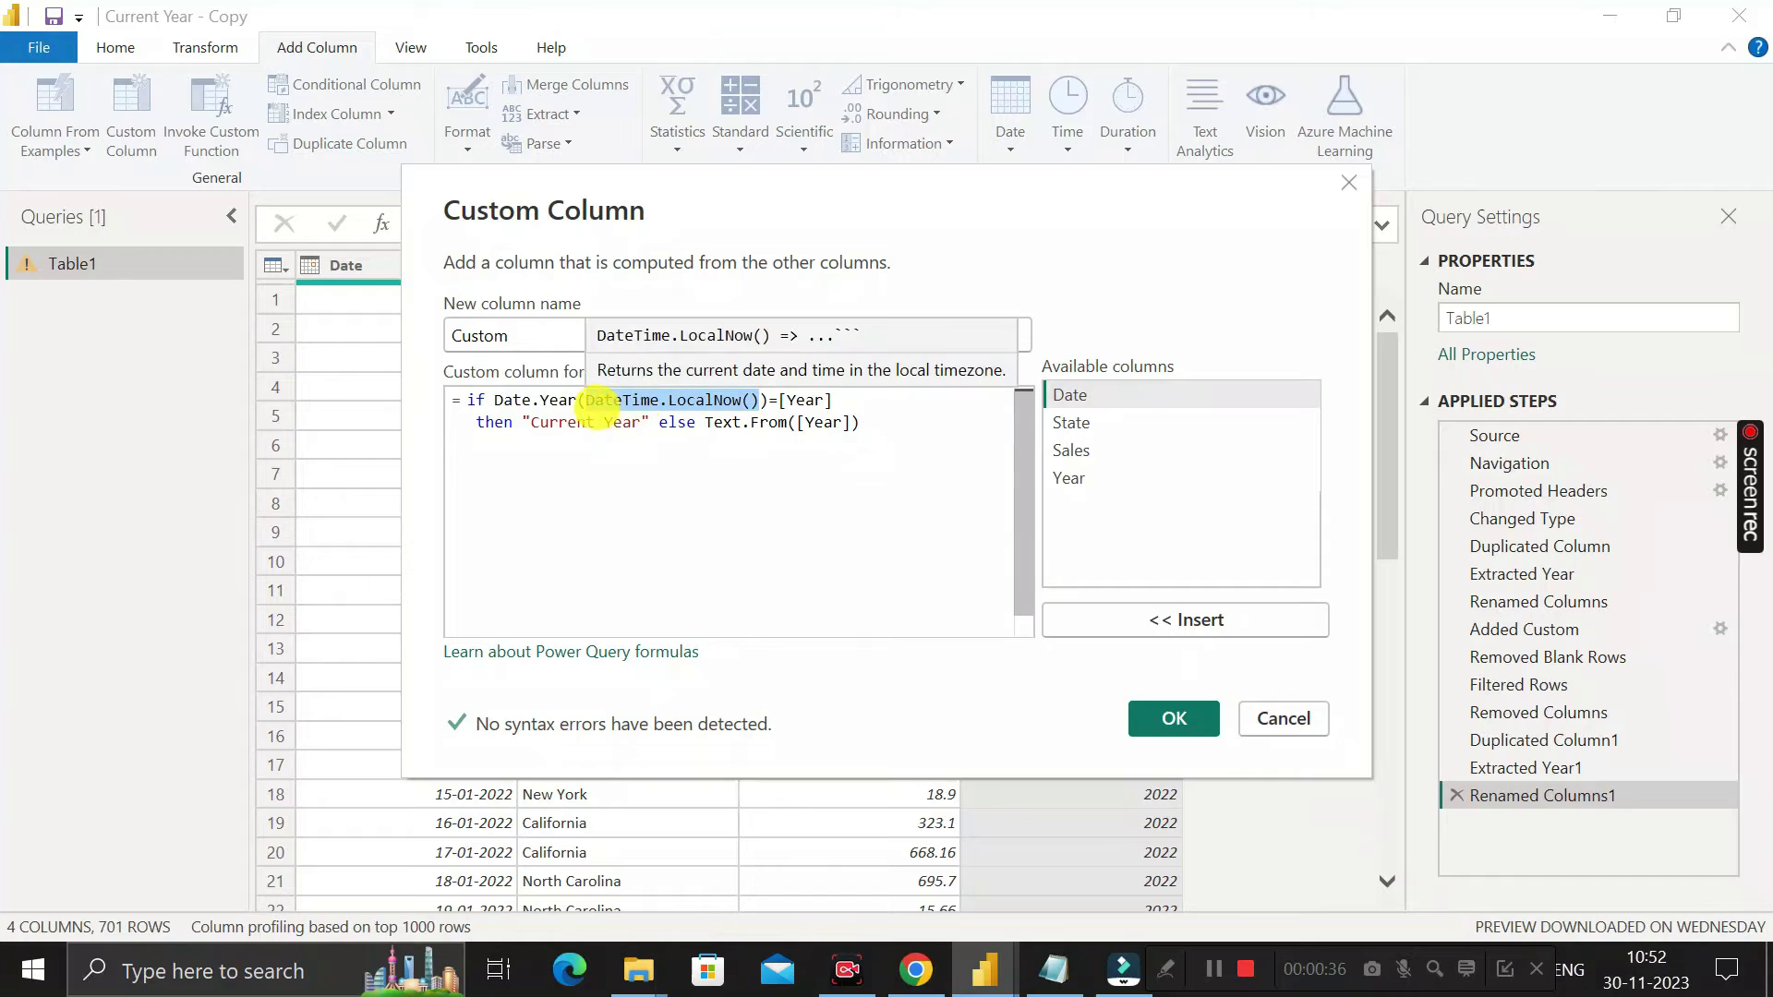
pyautogui.moveTo(496, 403); pyautogui.dragTo(542, 403)
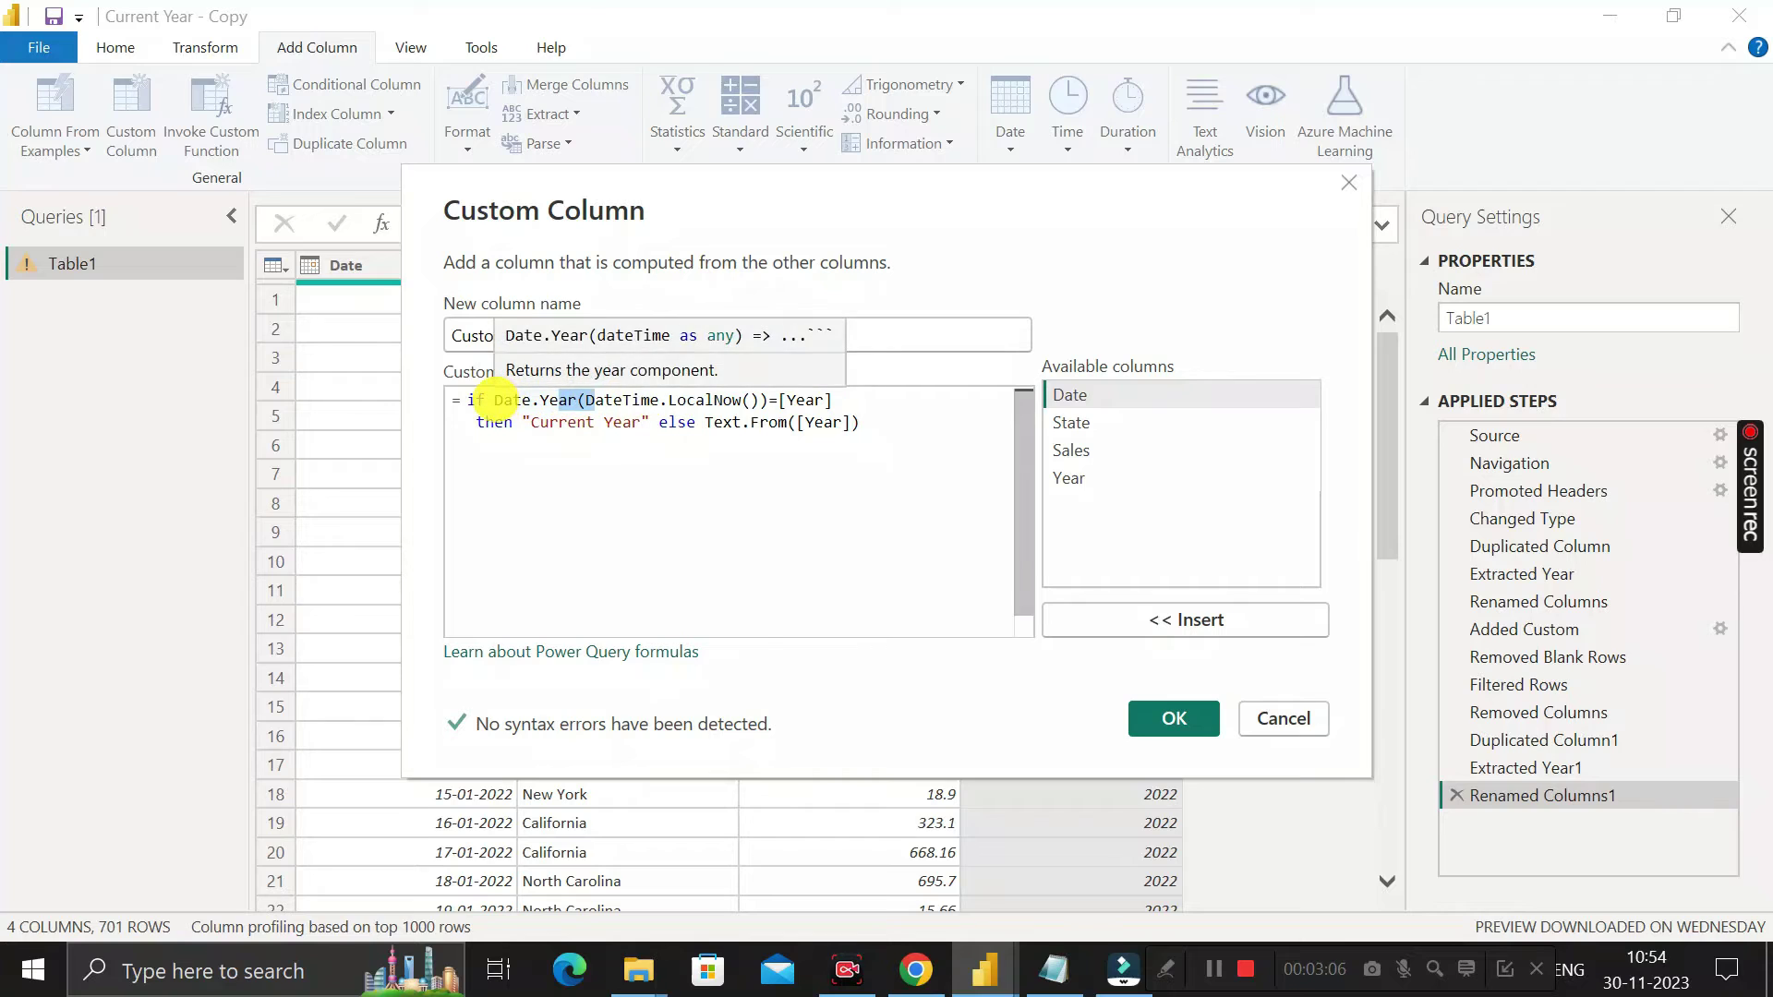
pyautogui.moveTo(495, 402); pyautogui.dragTo(767, 403)
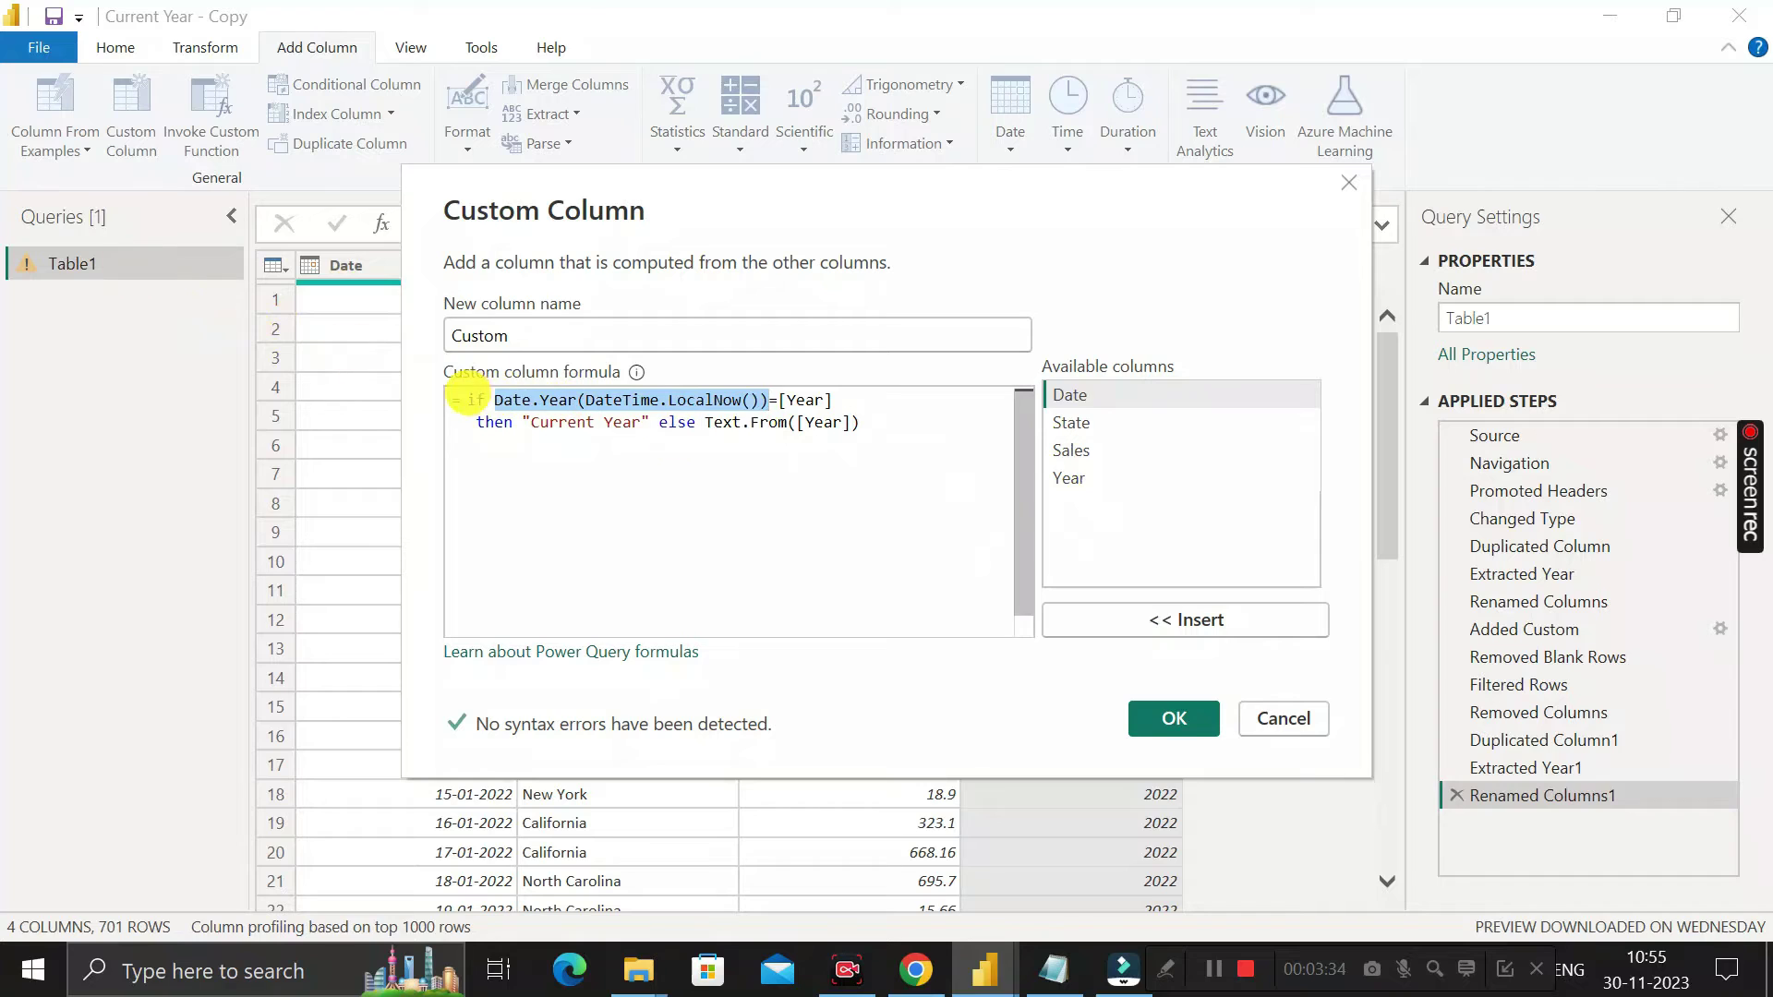
pyautogui.moveTo(568, 403)
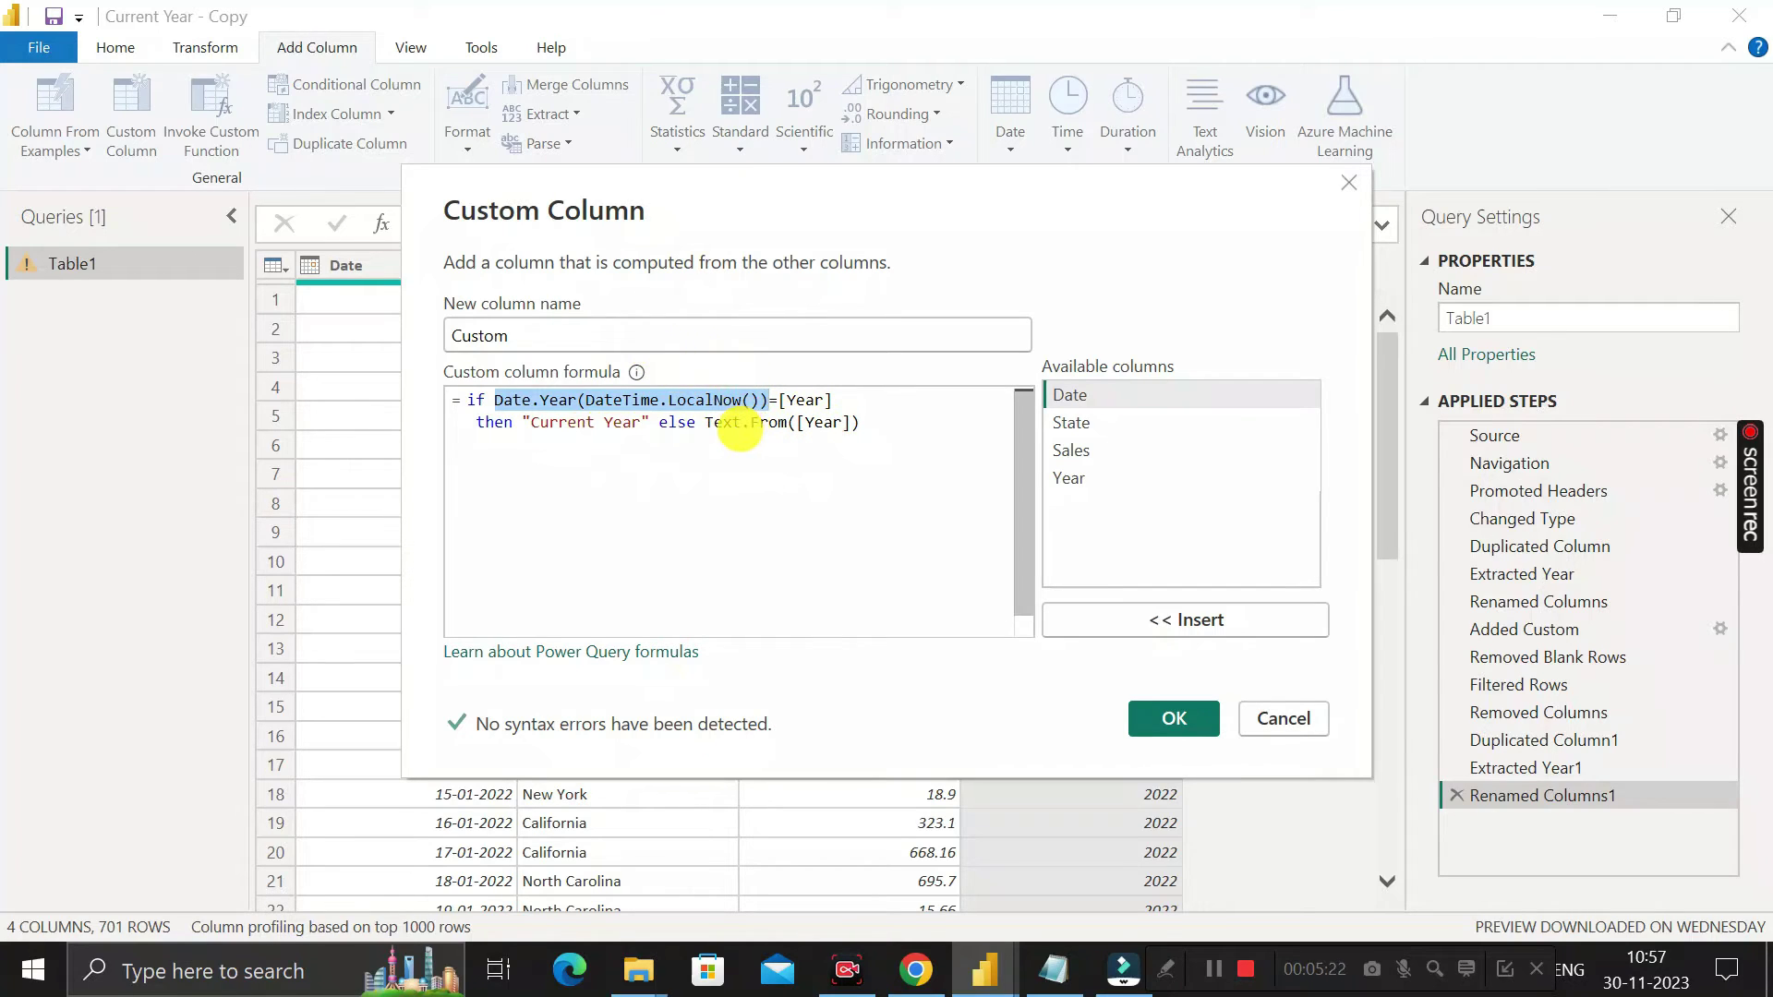
pyautogui.moveTo(790, 427); pyautogui.dragTo(706, 430)
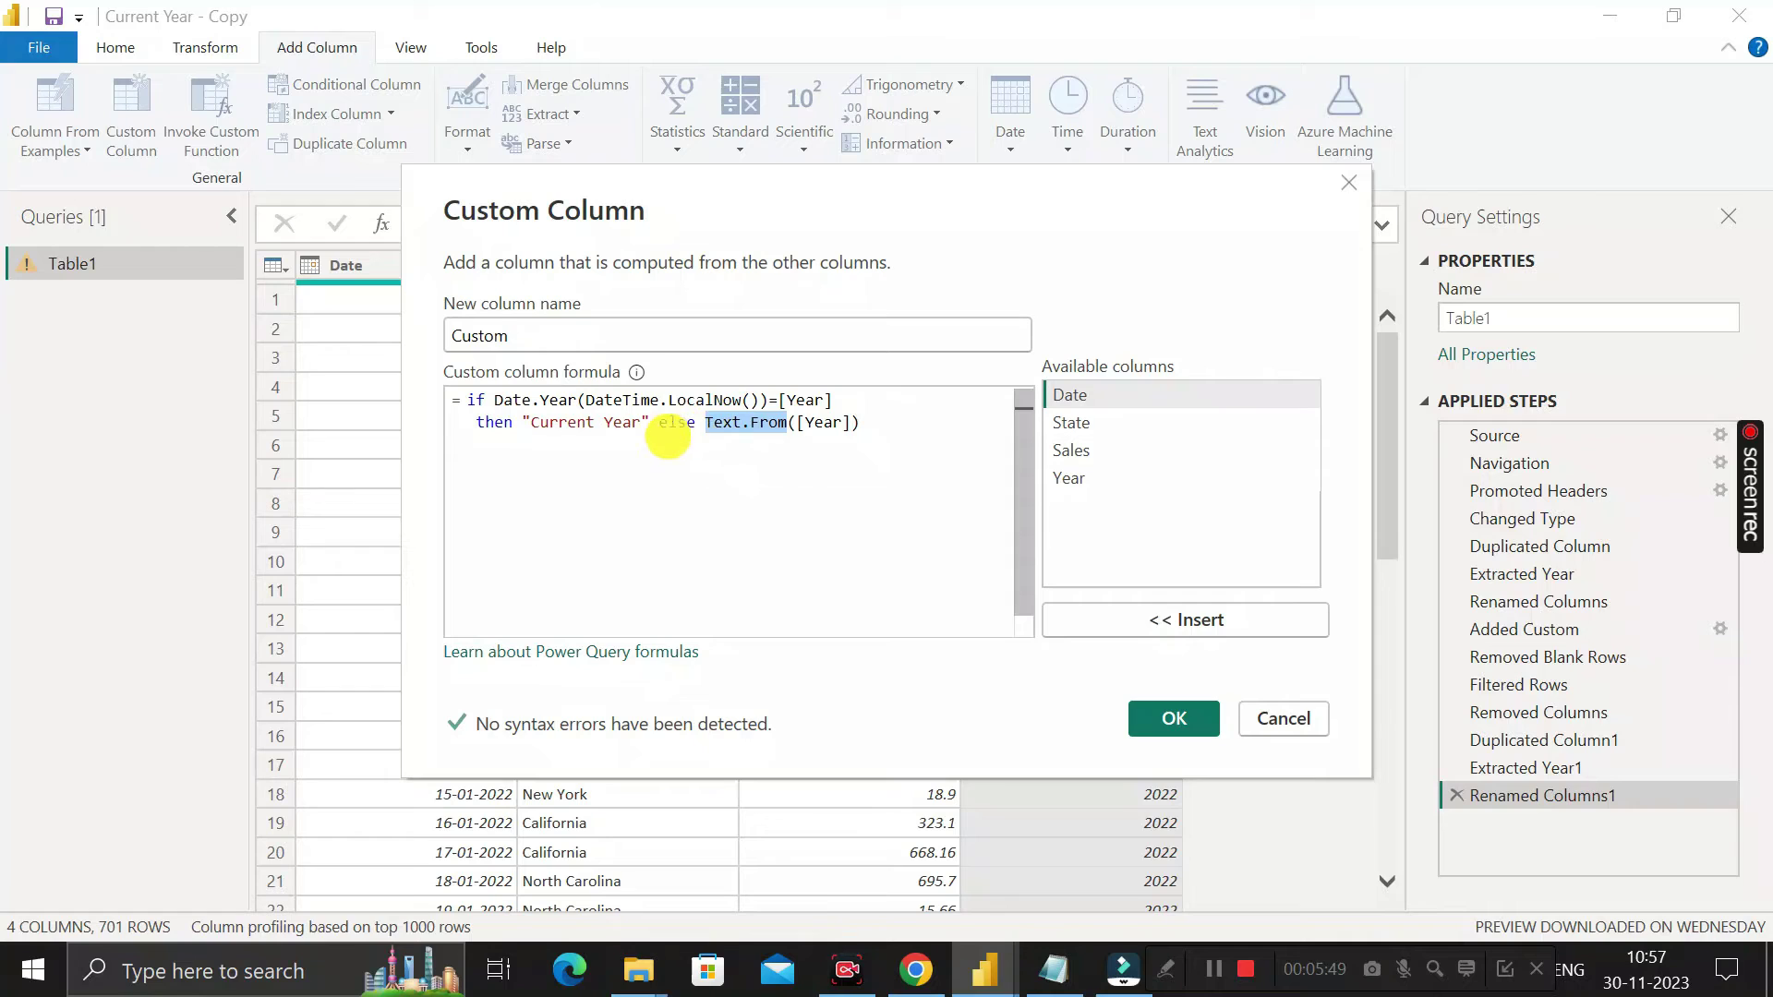
pyautogui.click(885, 430)
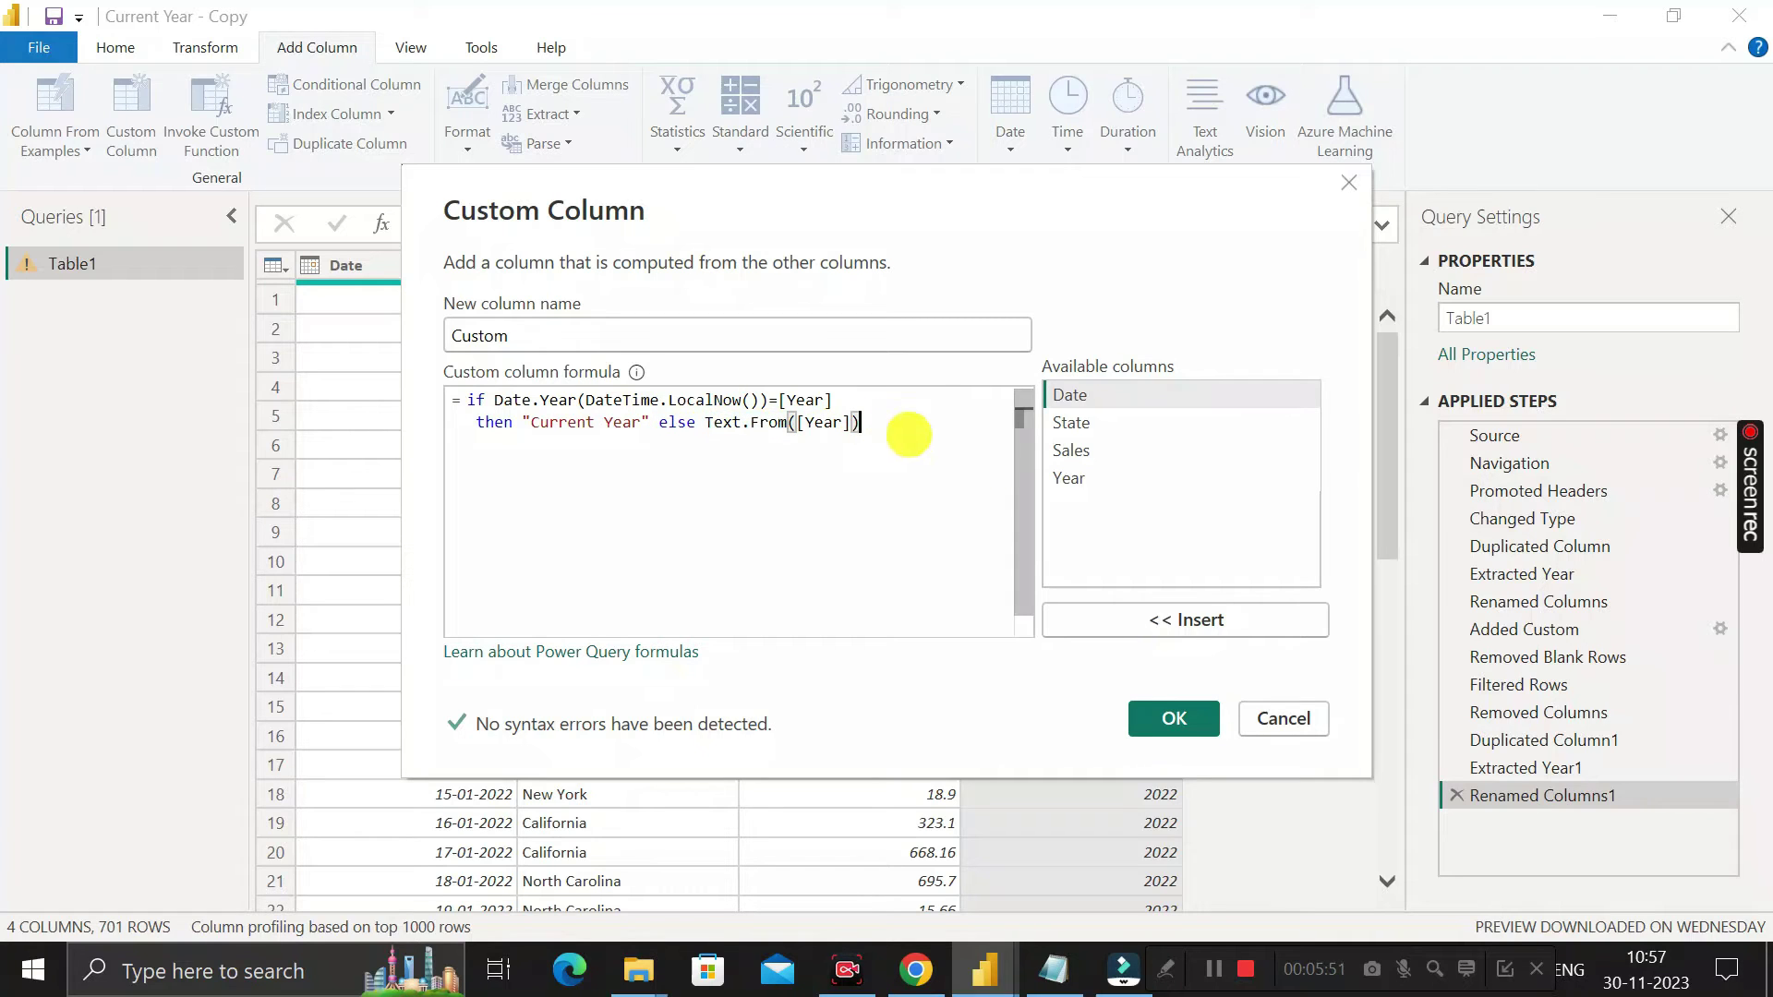
# Step: Confirm the Custom column and review its list of values
pyautogui.click(1169, 722)
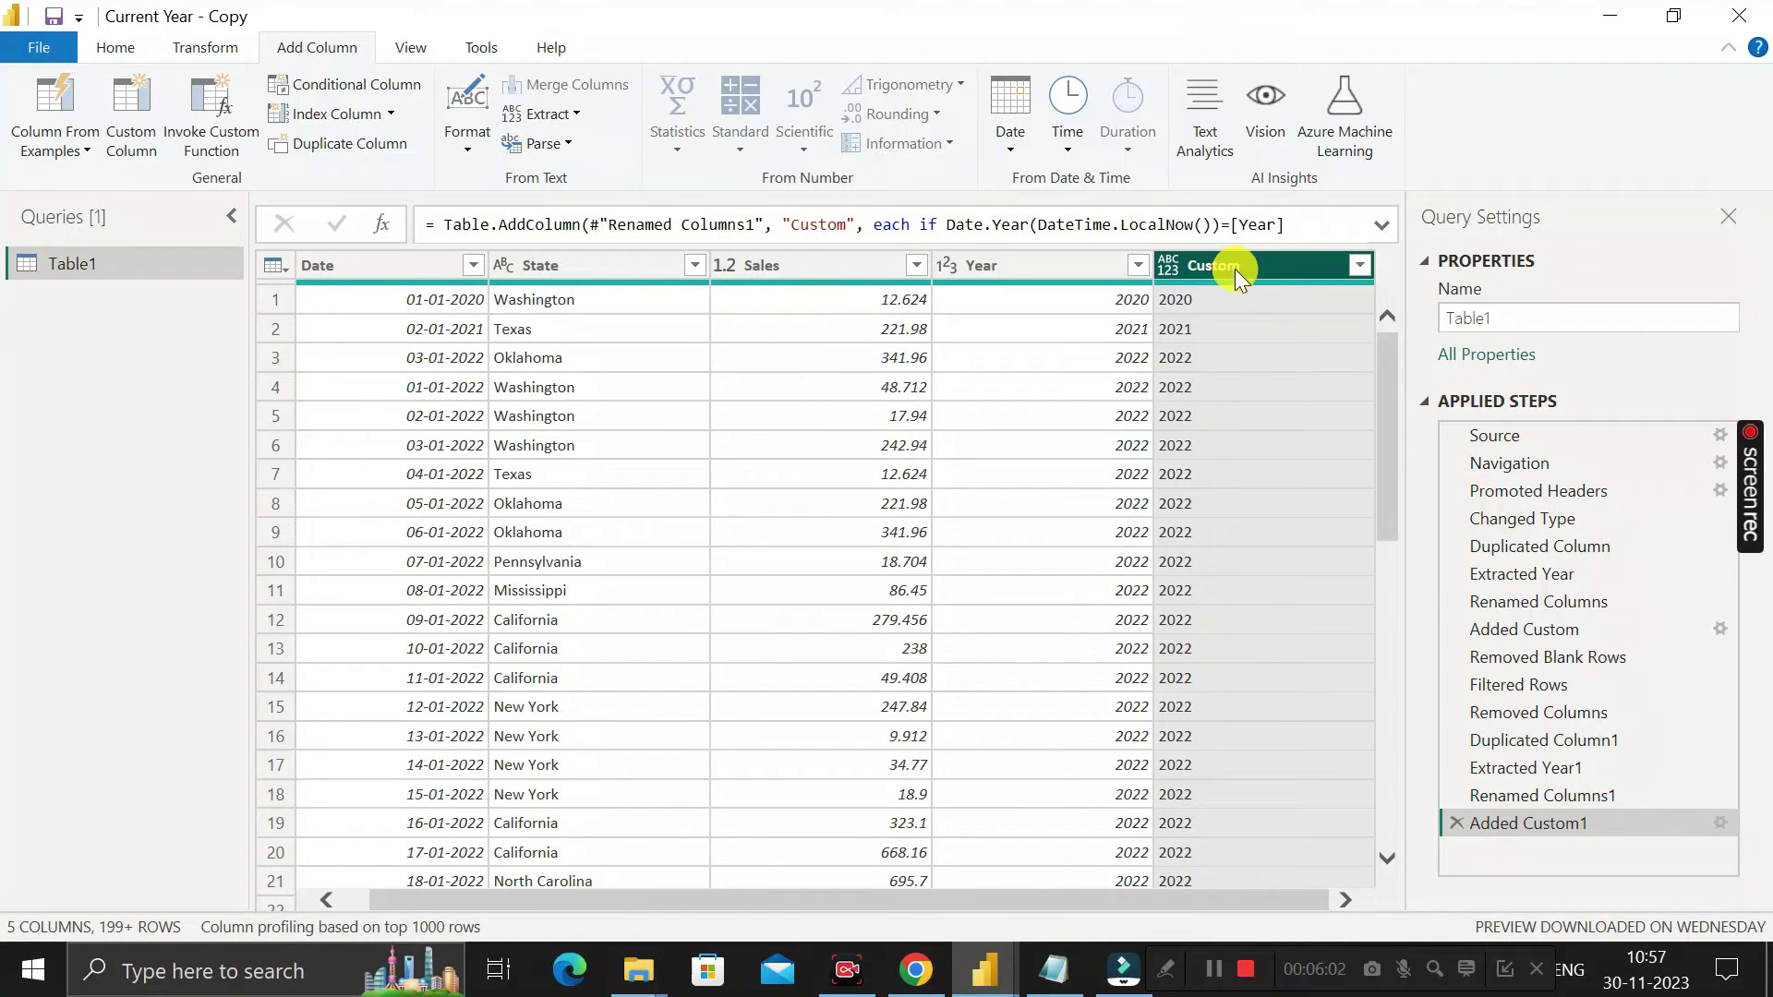
pyautogui.click(1361, 267)
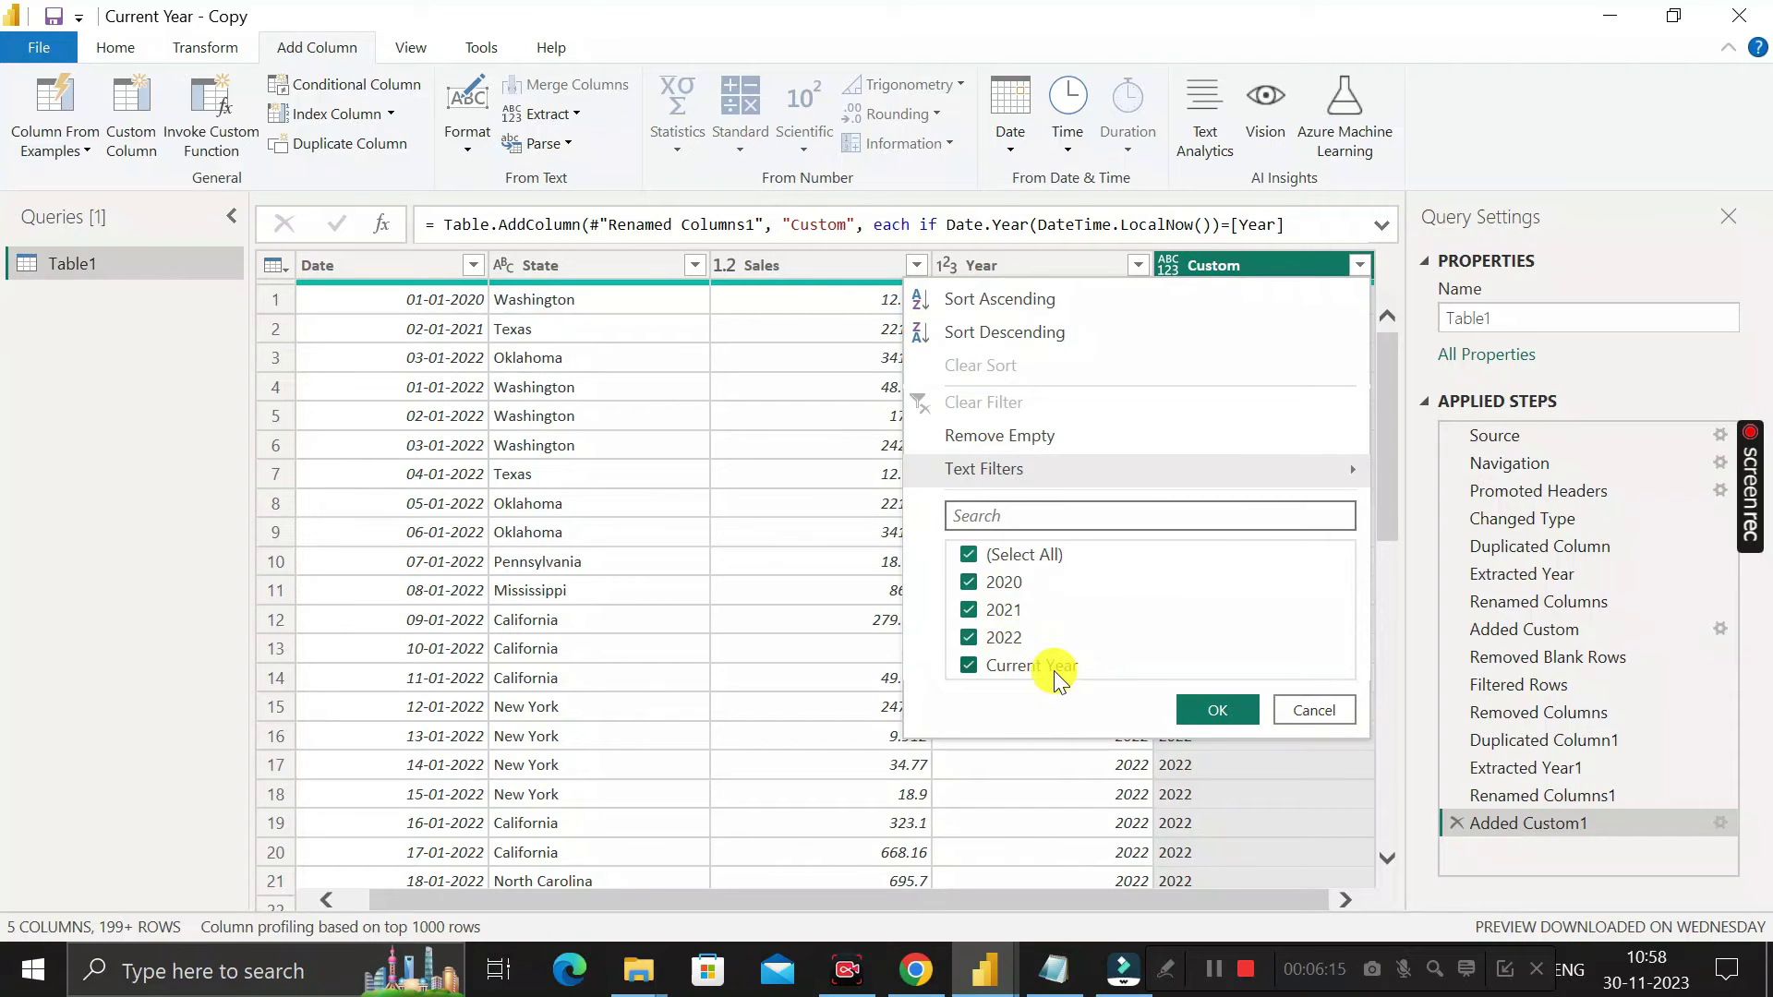
pyautogui.click(1217, 709)
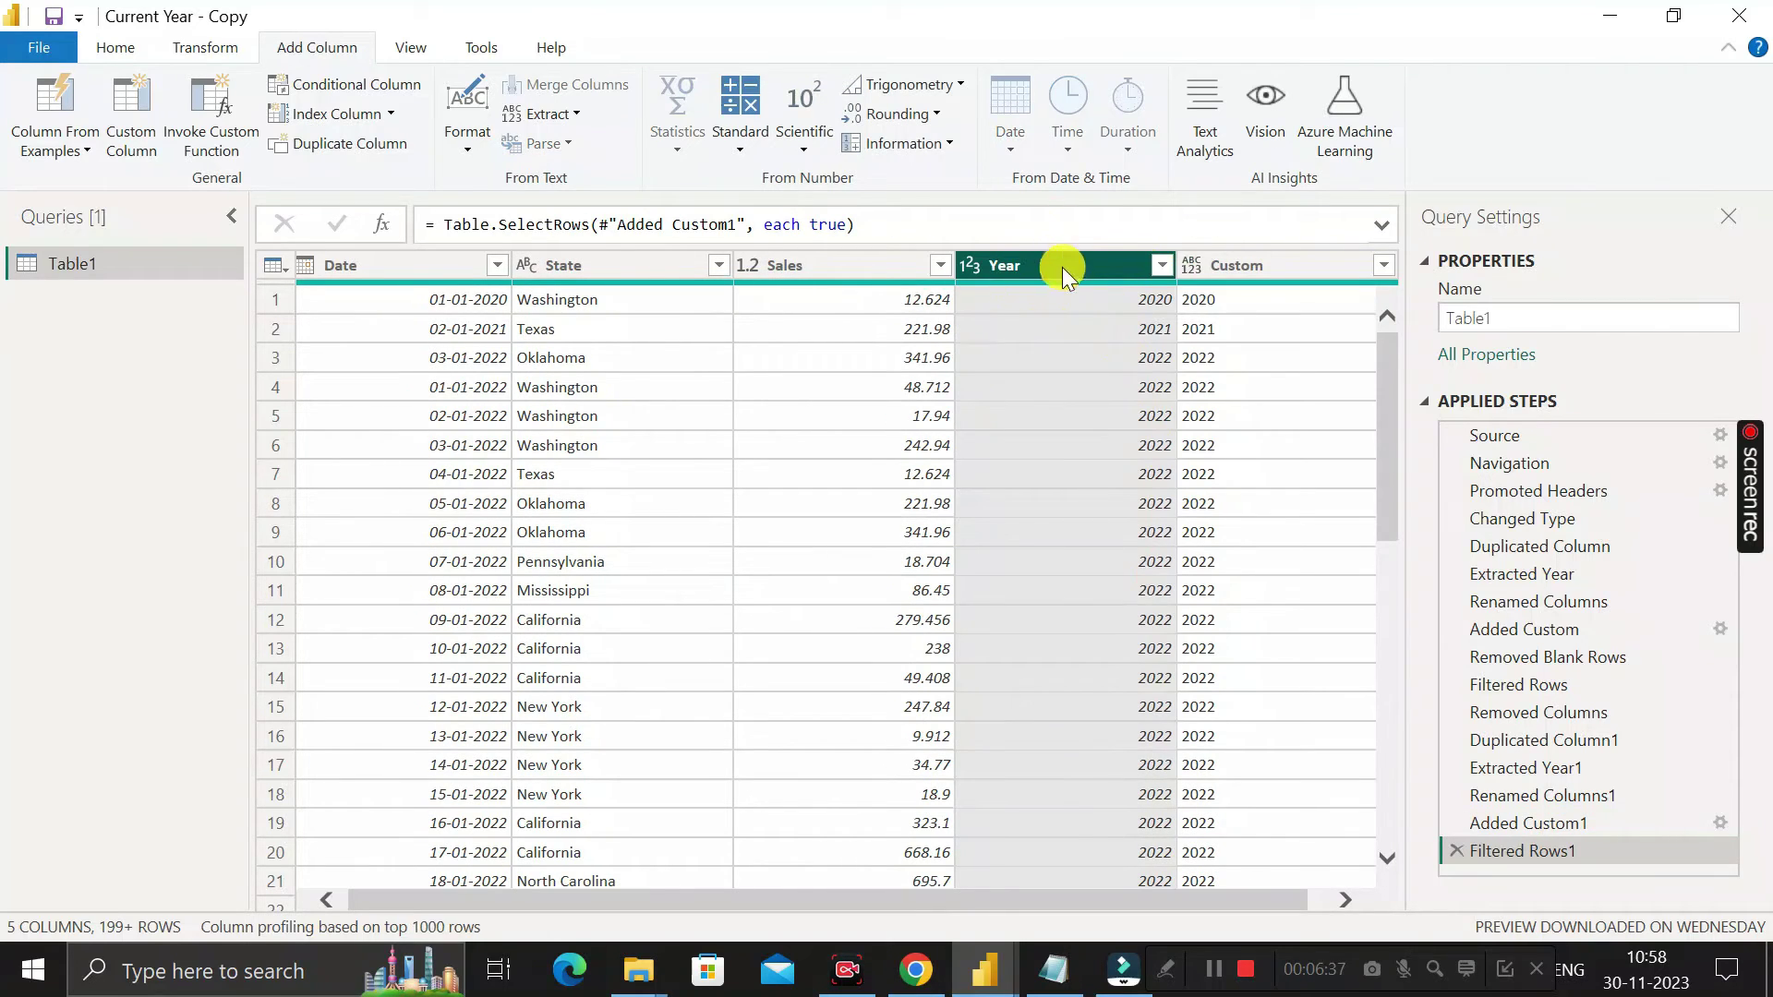
# Step: Filter Year to 2023 to check it reads Current Year, then clear the filter
pyautogui.click(1160, 266)
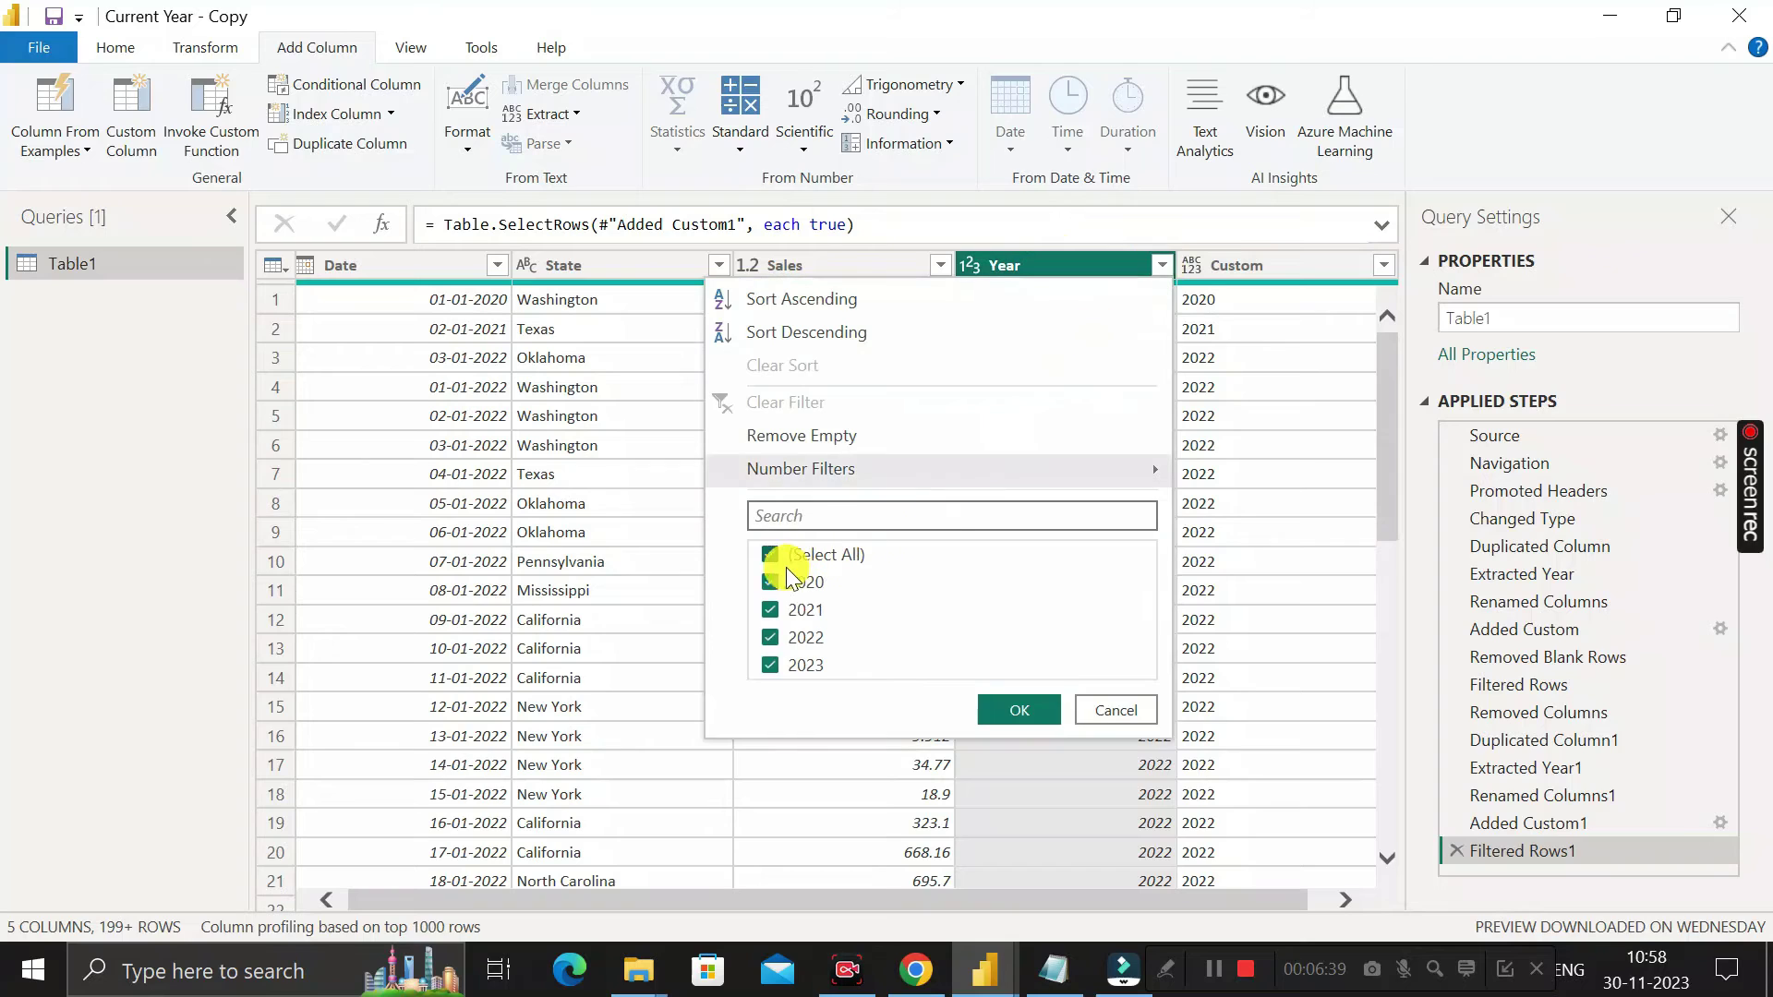
pyautogui.click(772, 556)
pyautogui.click(770, 668)
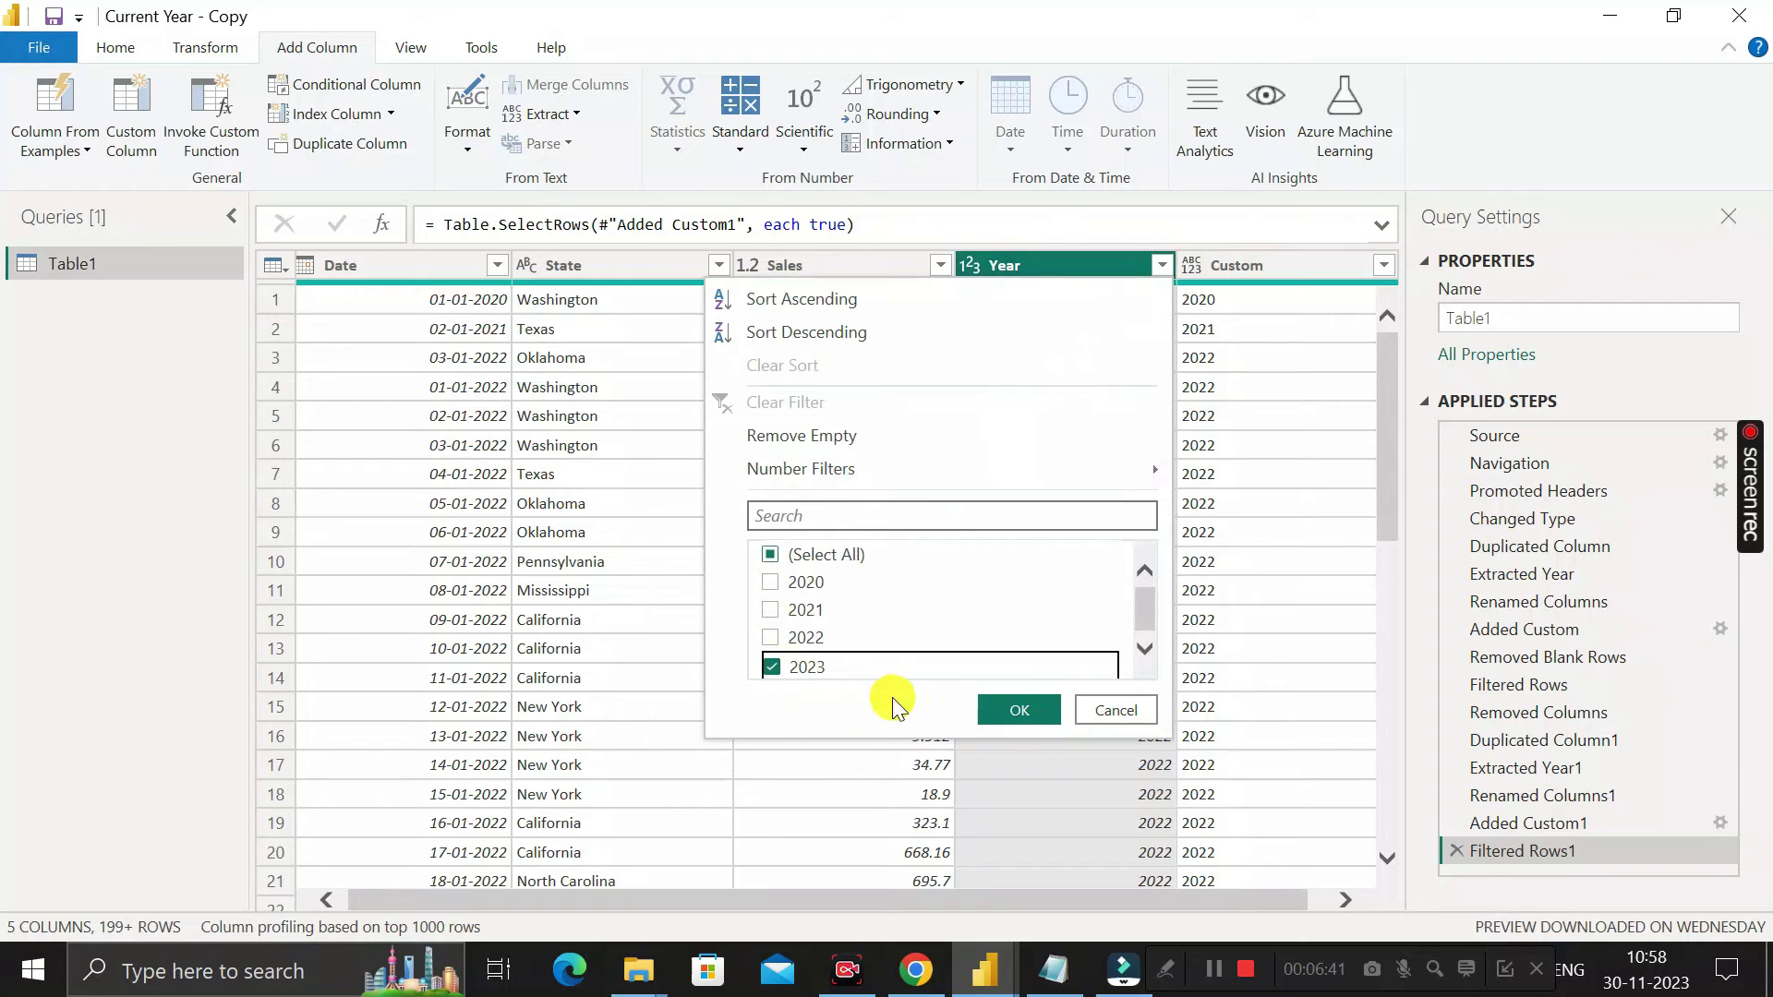
pyautogui.click(1019, 710)
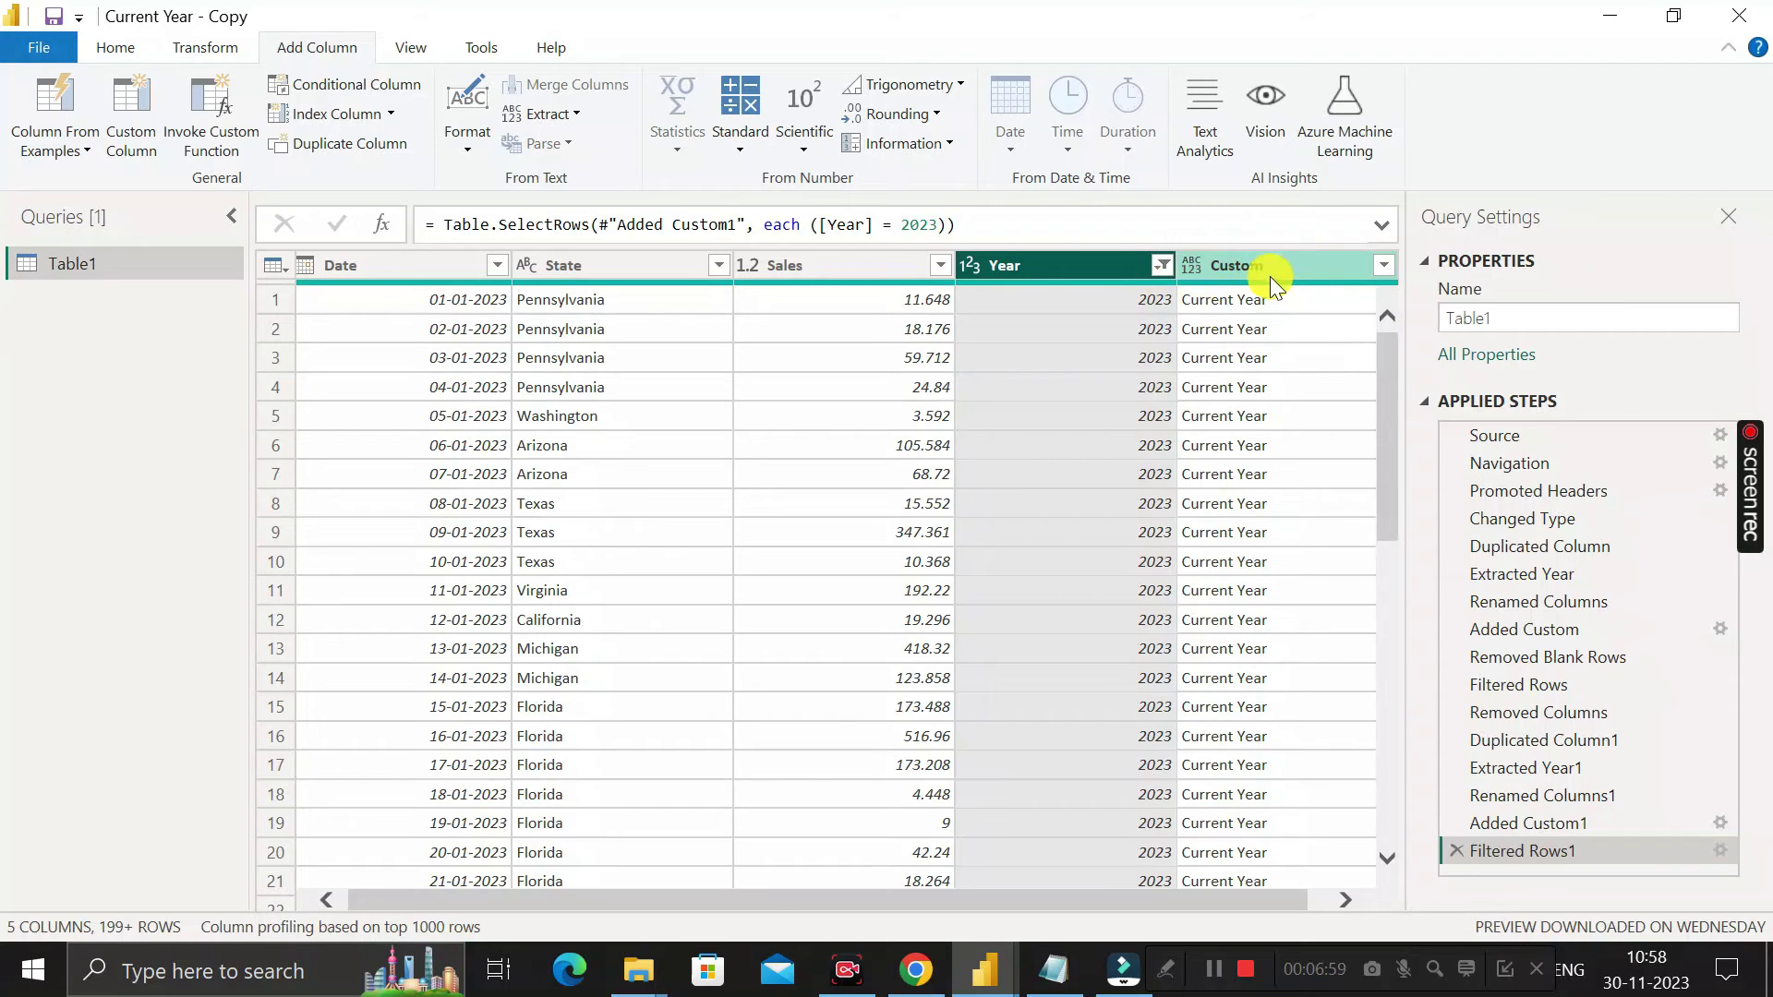
pyautogui.click(1163, 264)
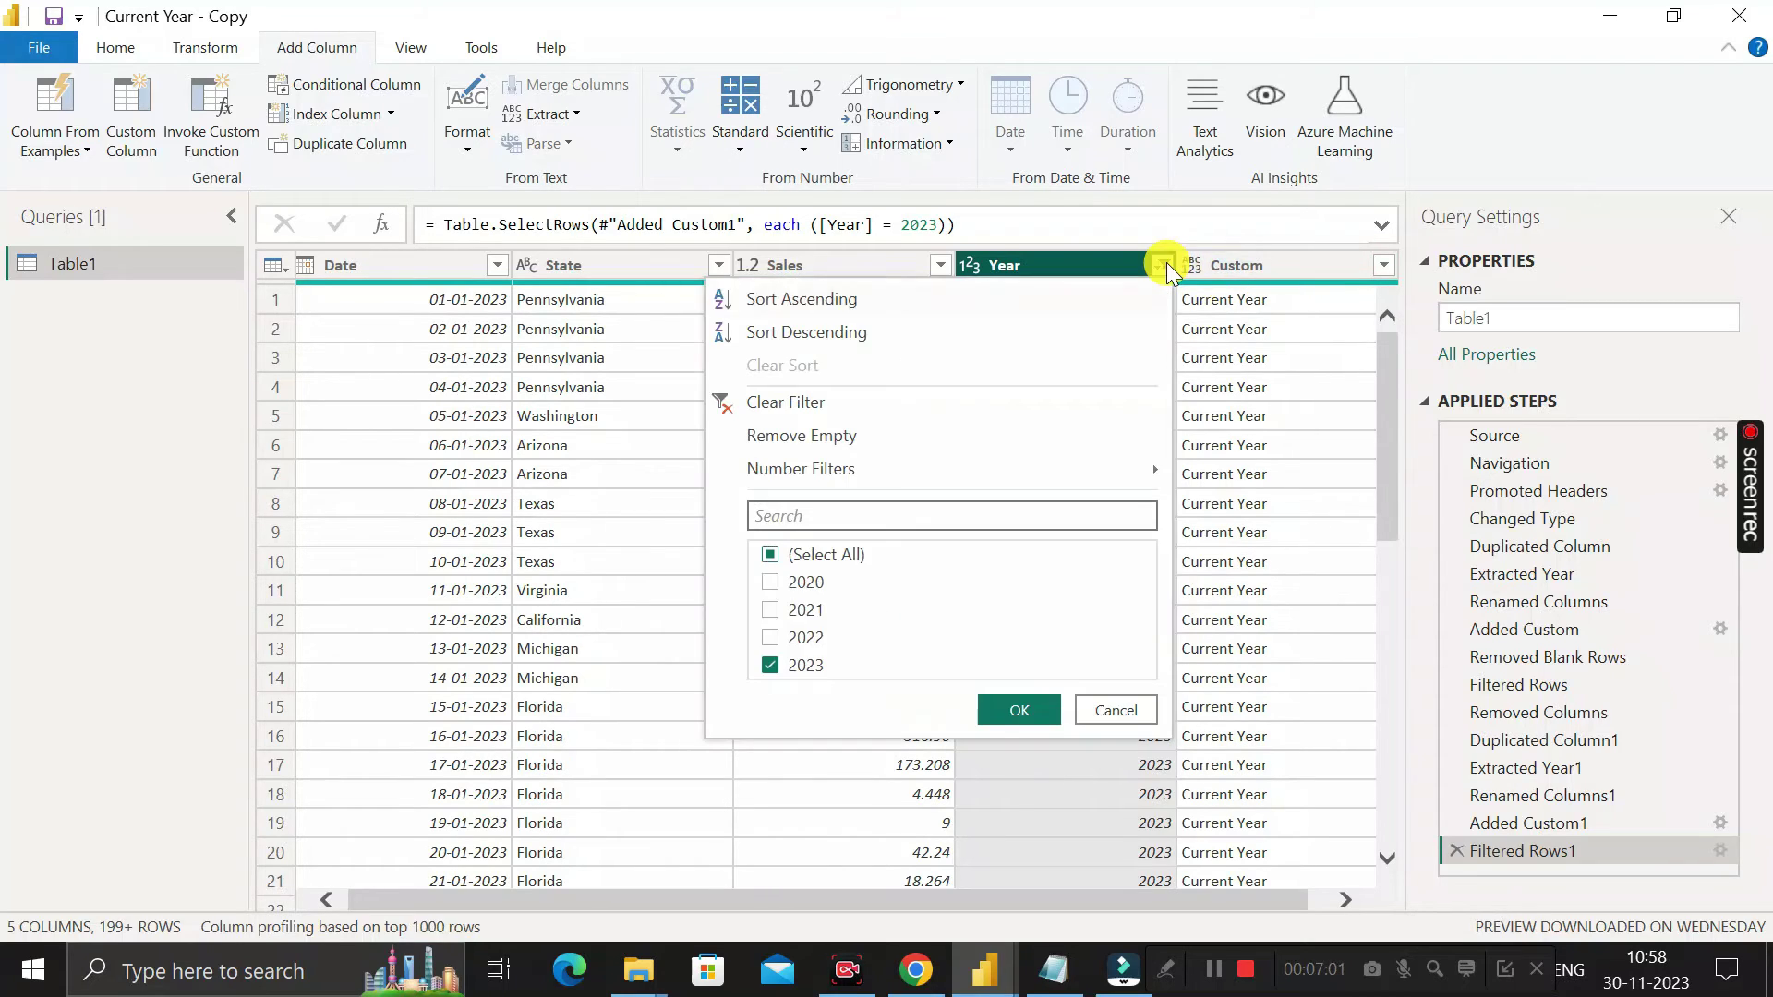
pyautogui.click(784, 404)
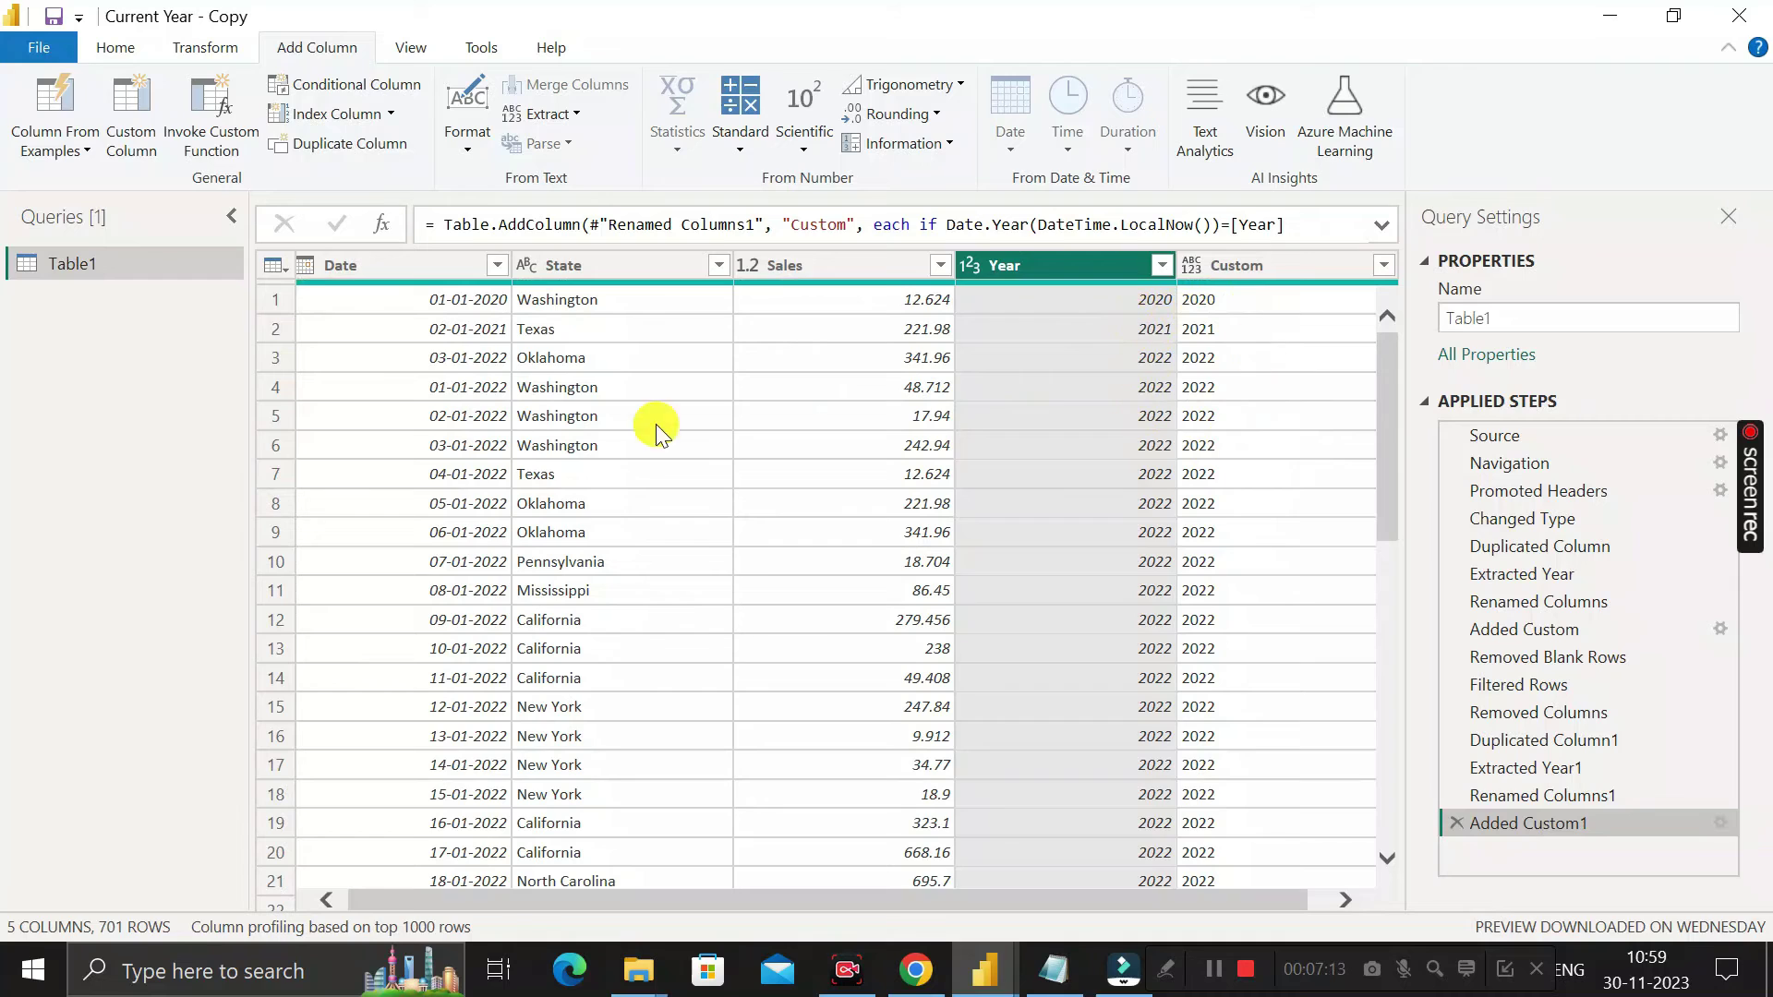
# Step: Close & Apply, then swap the slicer's Year field for Custom and shorten it to four items
pyautogui.click(119, 52)
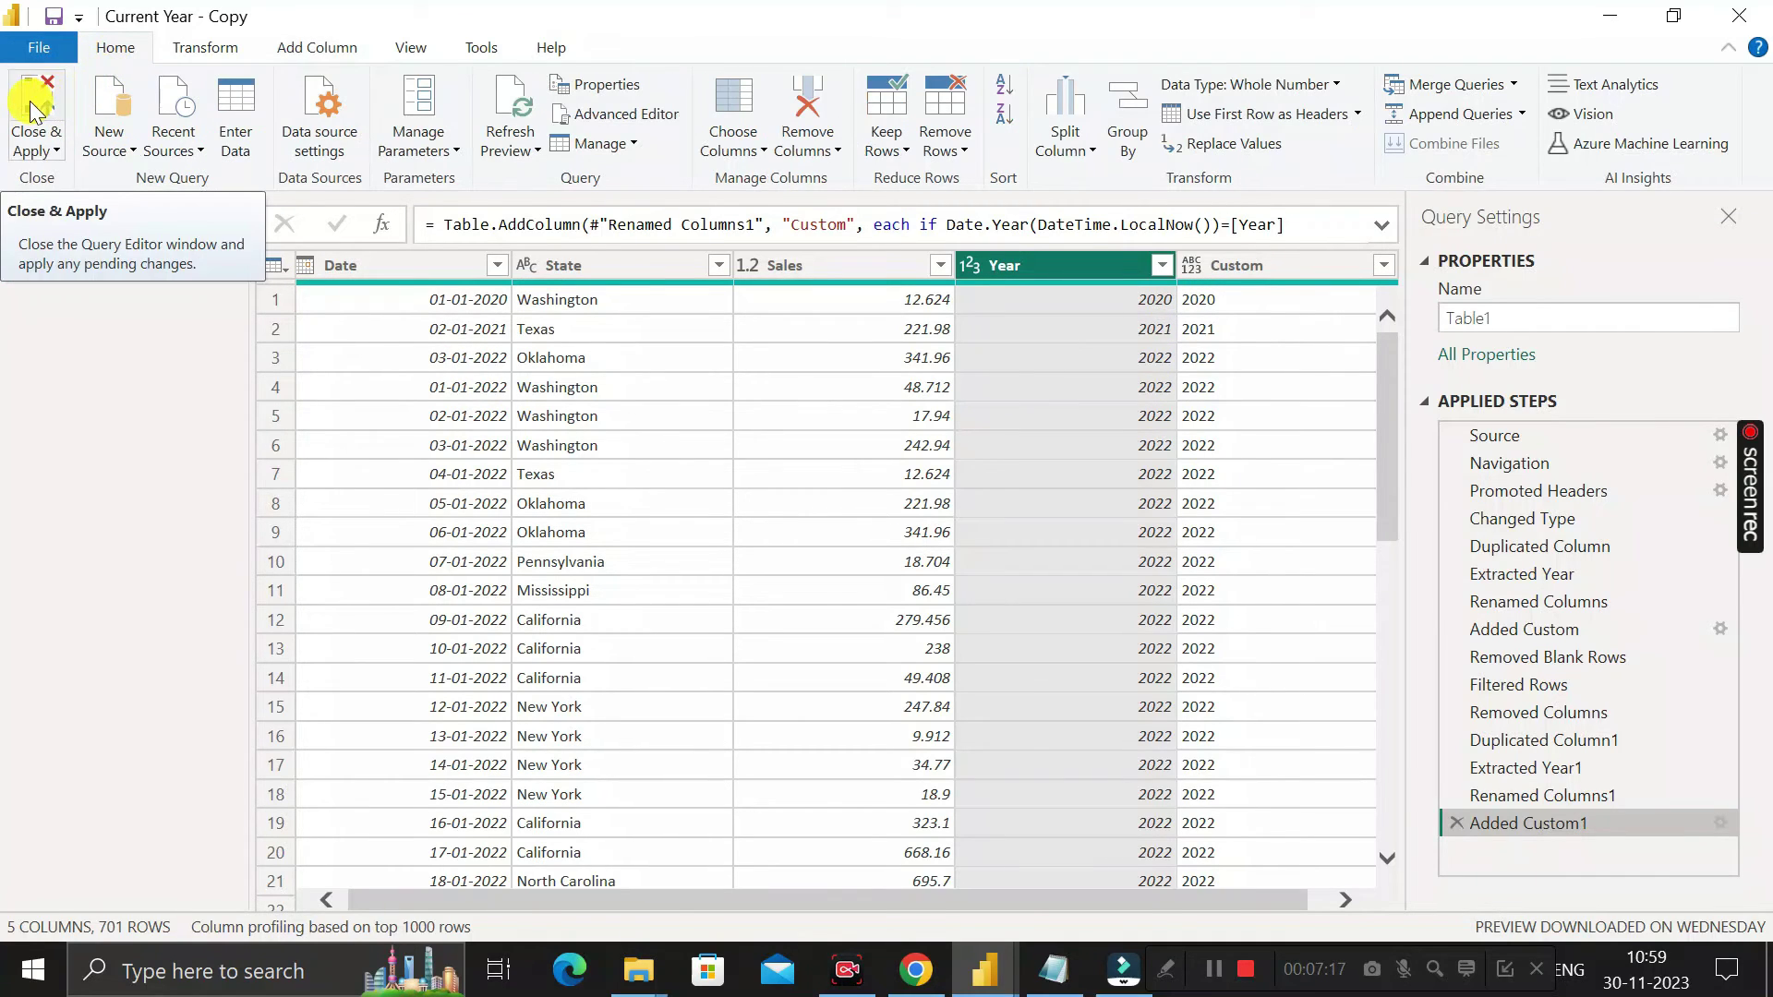
pyautogui.click(32, 109)
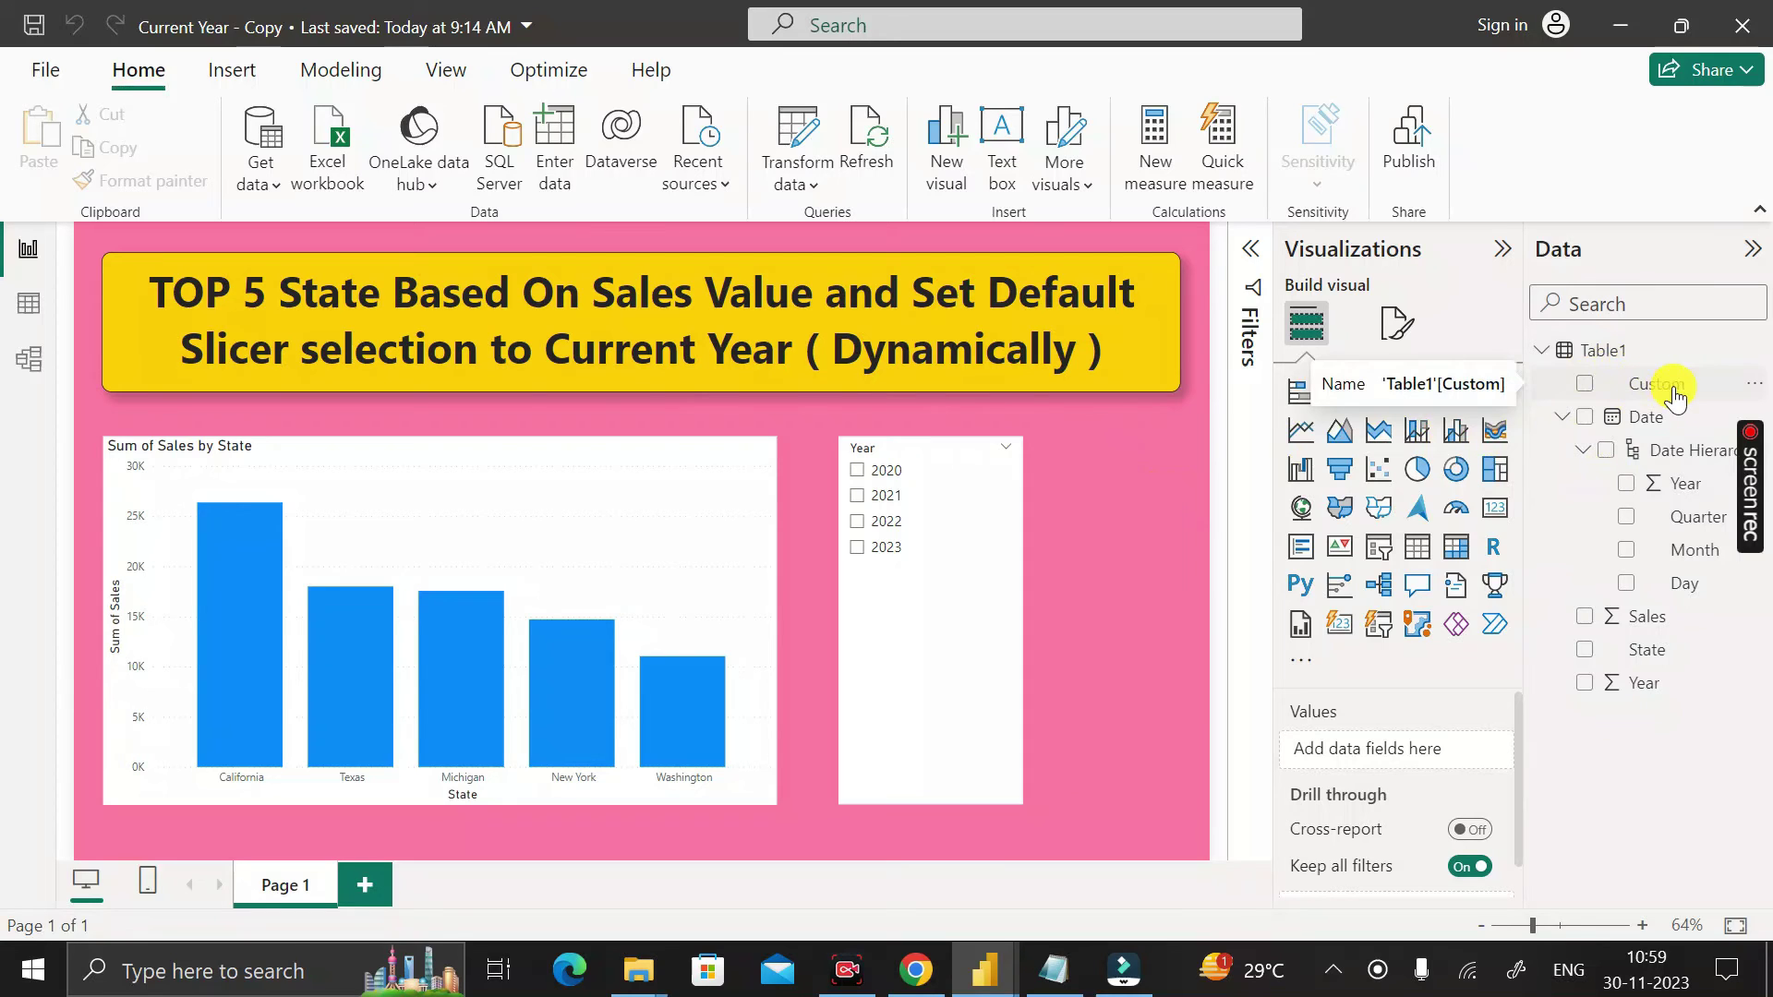
pyautogui.click(1001, 549)
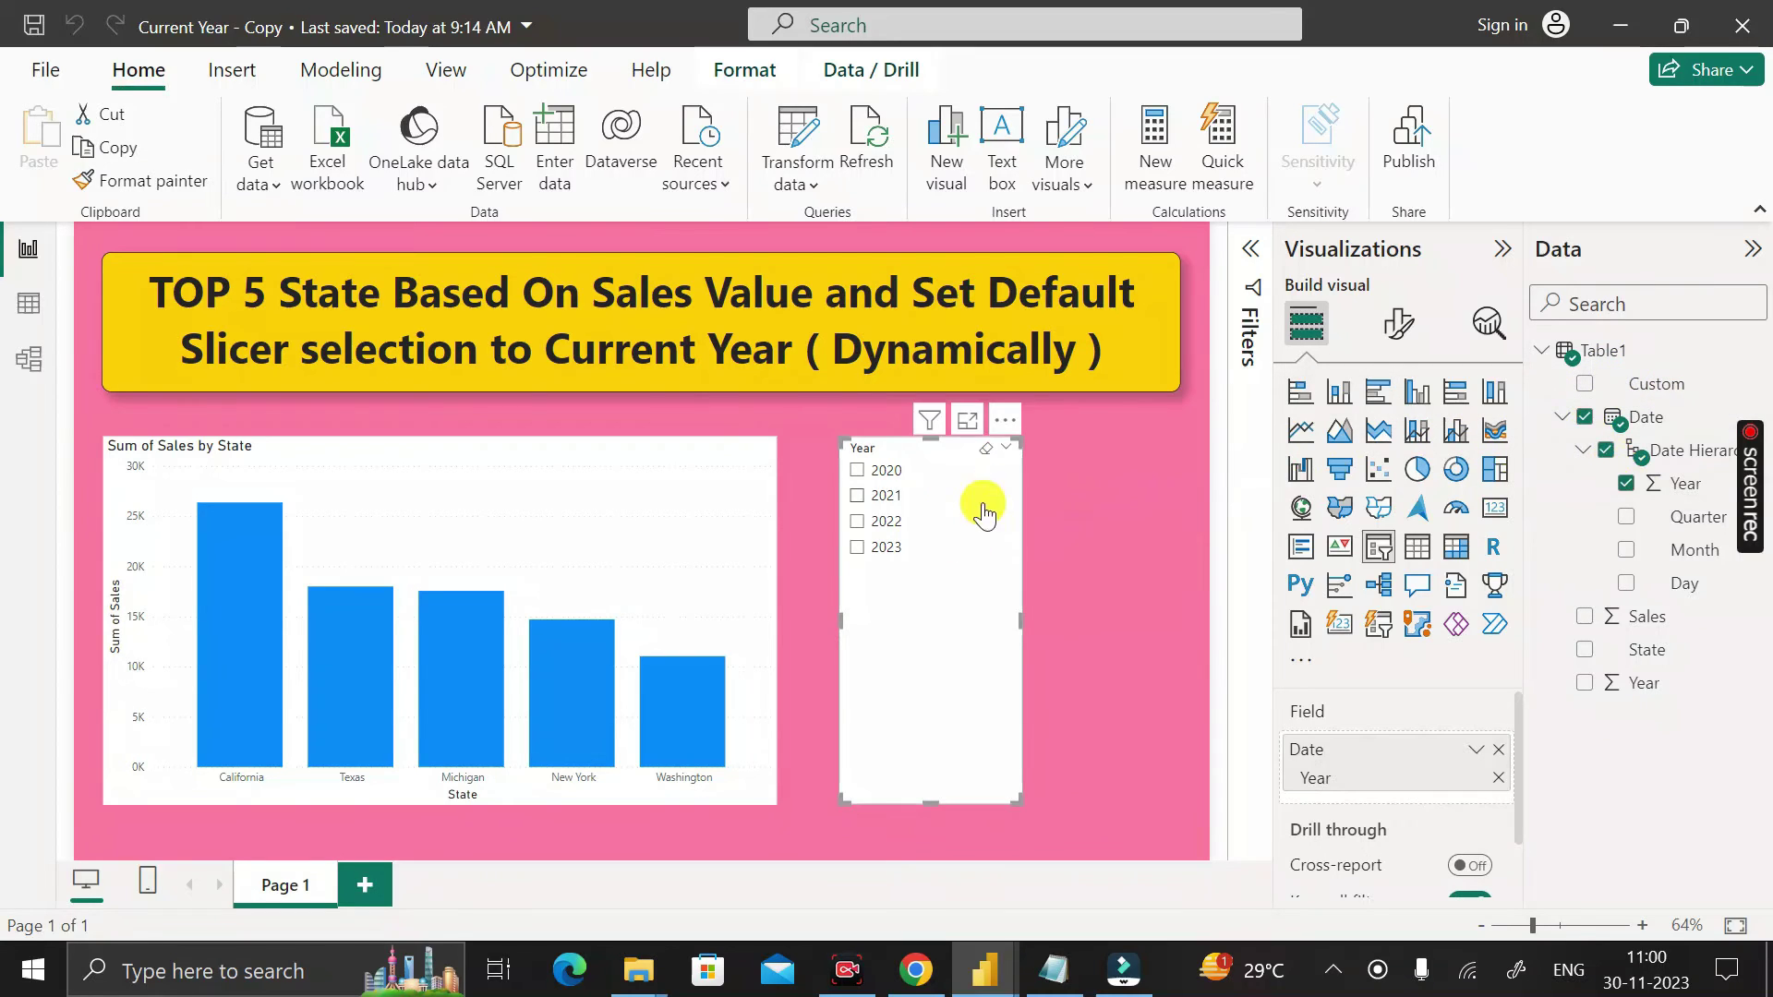
pyautogui.click(1628, 486)
pyautogui.moveTo(1653, 392); pyautogui.dragTo(1405, 748)
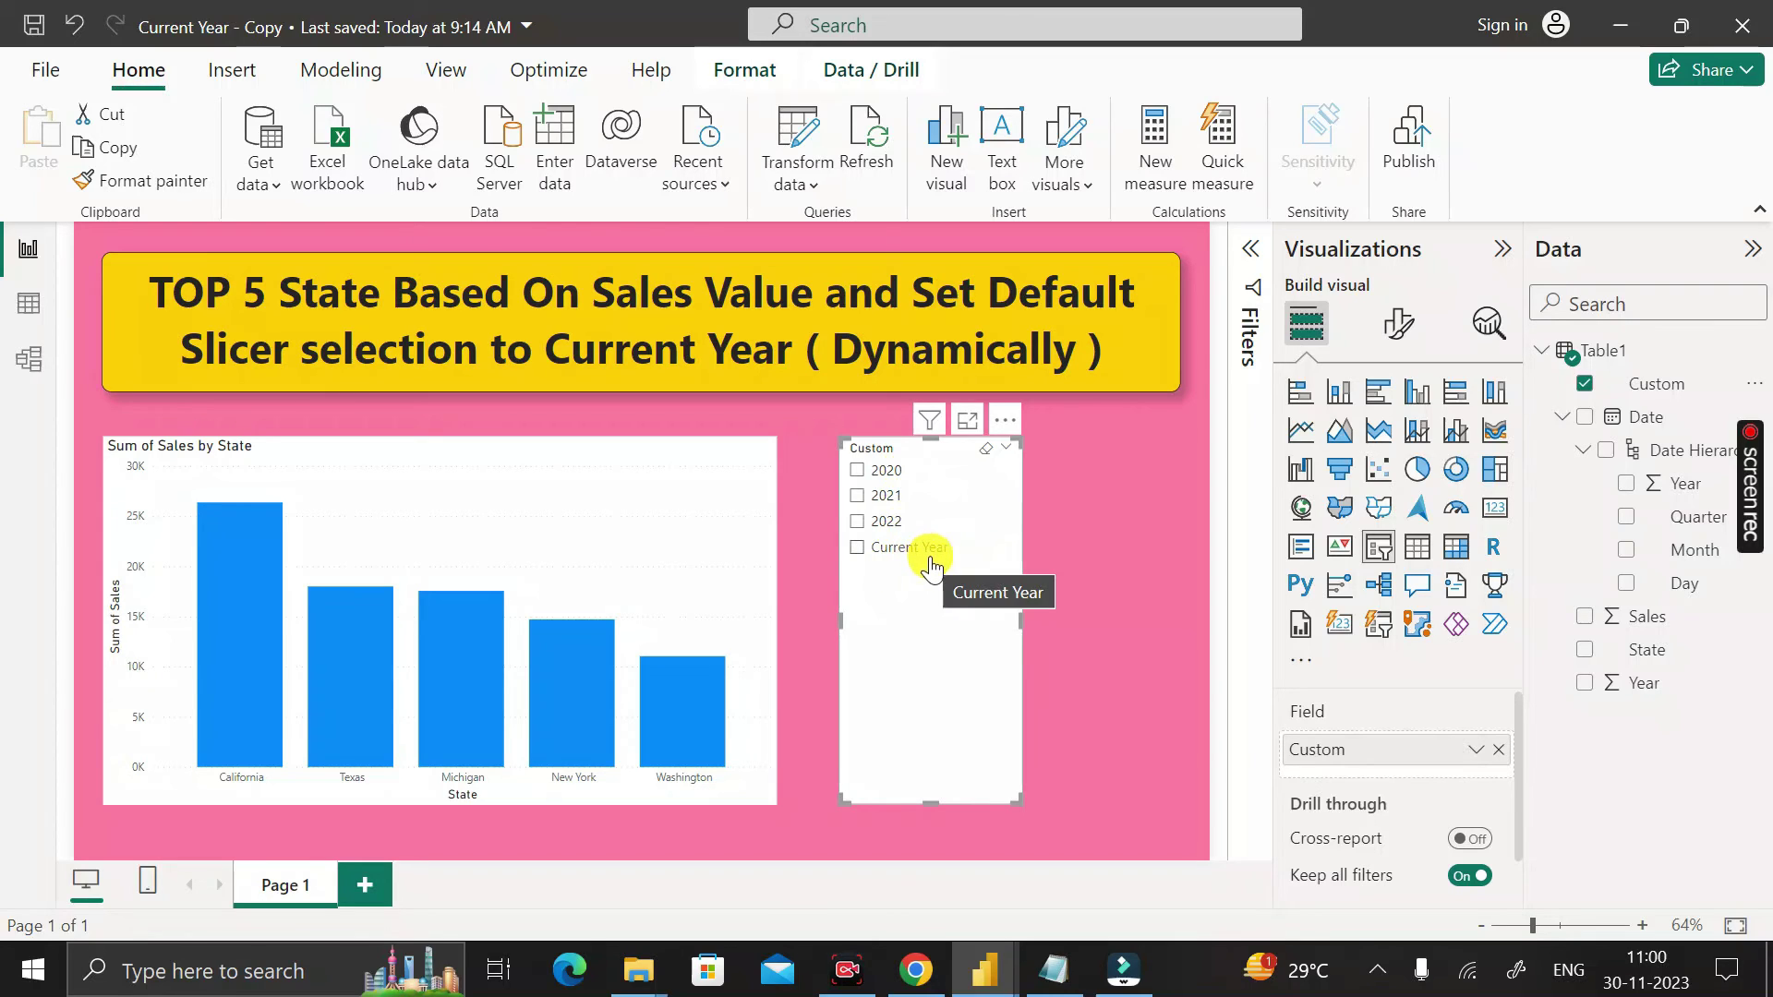
pyautogui.moveTo(931, 803); pyautogui.dragTo(938, 581)
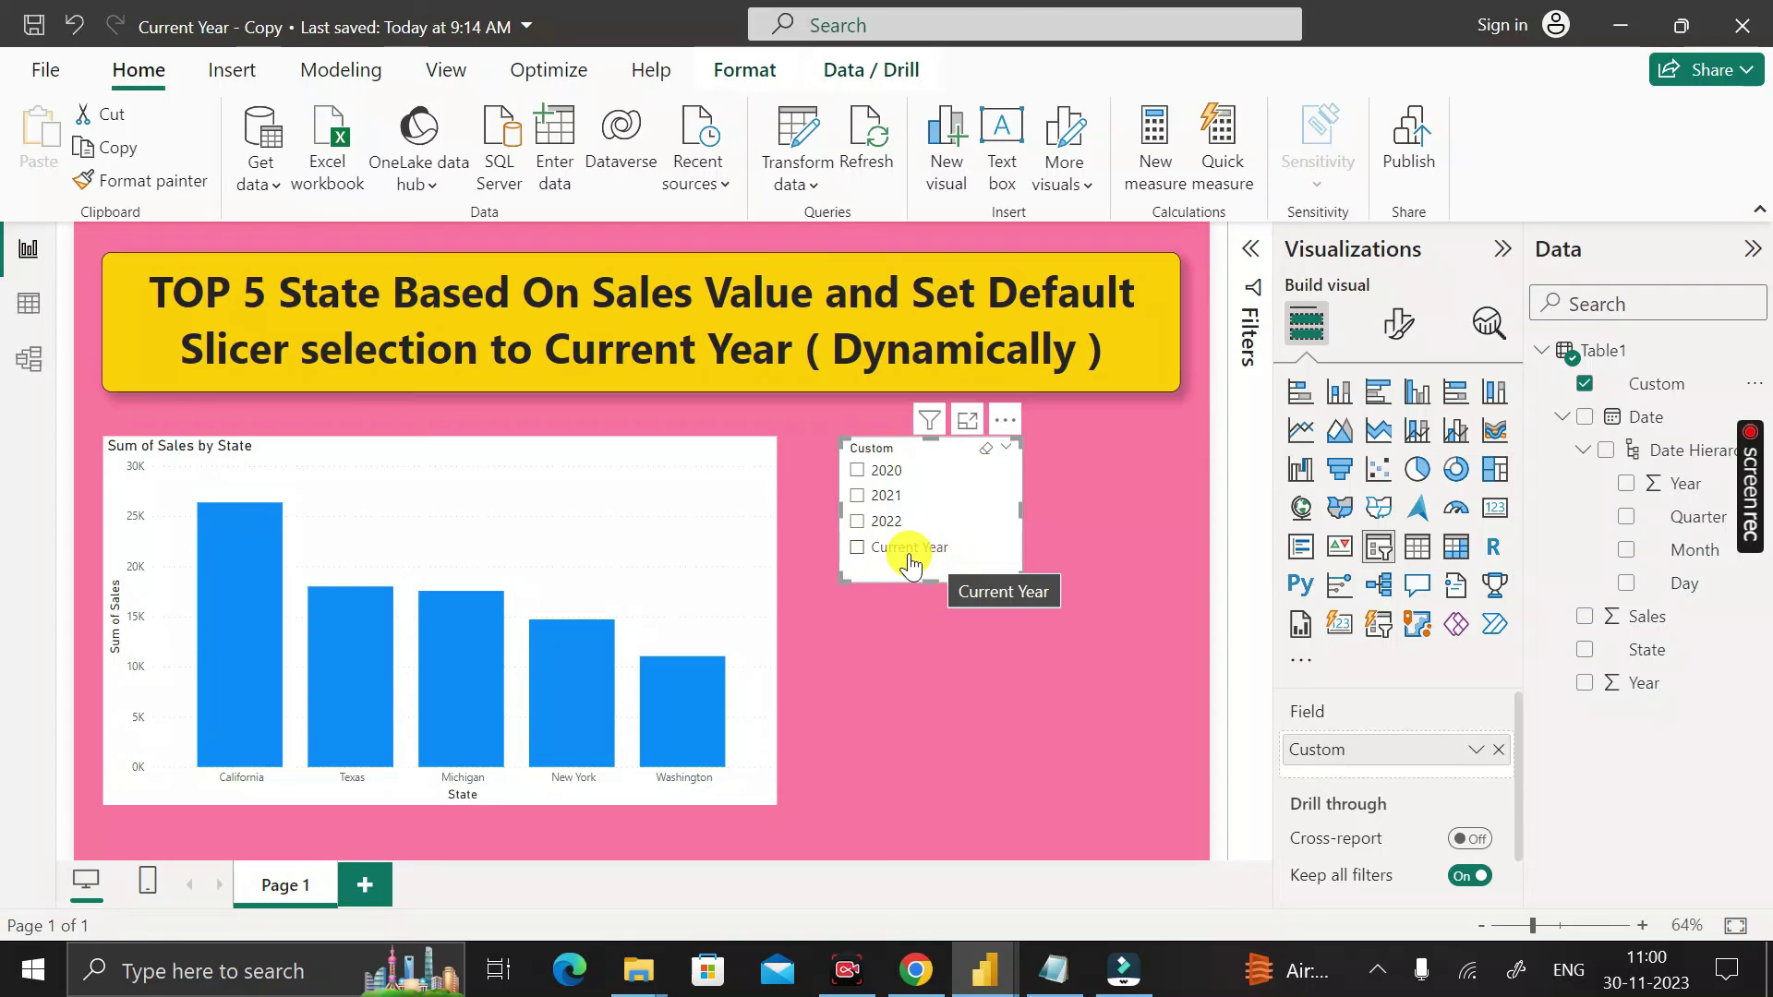
pyautogui.click(1067, 512)
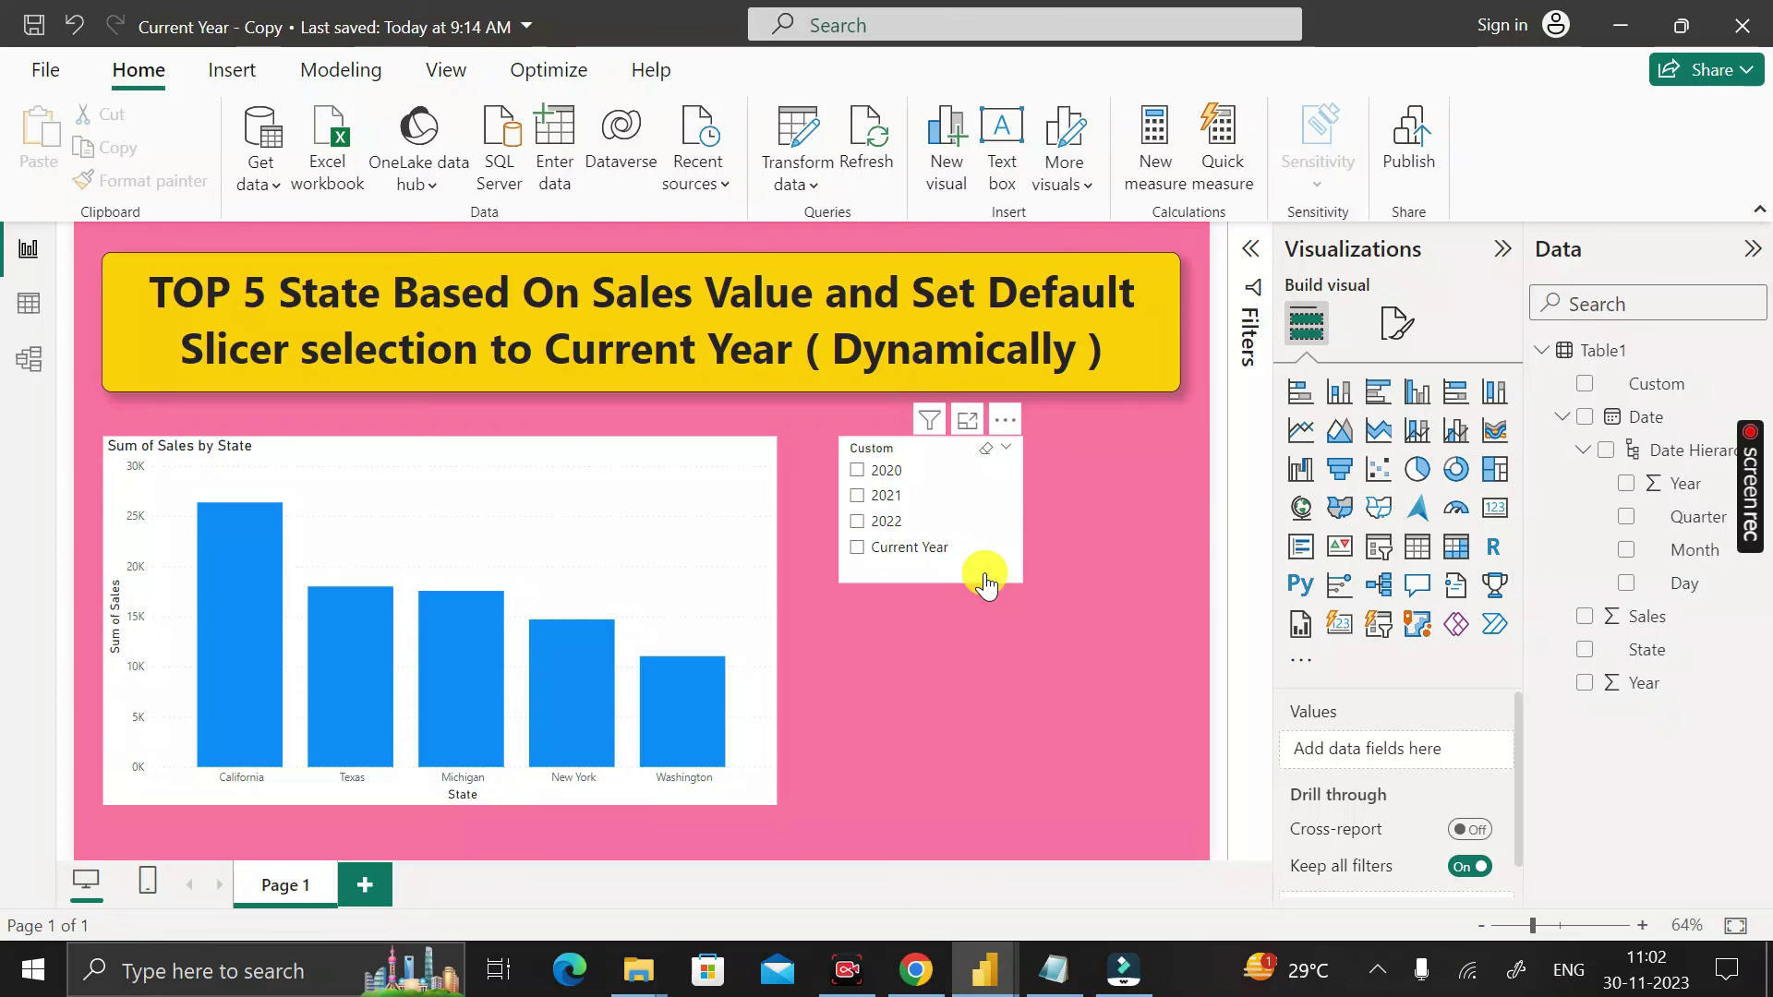
# Step: Change the Custom slicer's style to Dropdown
pyautogui.click(986, 580)
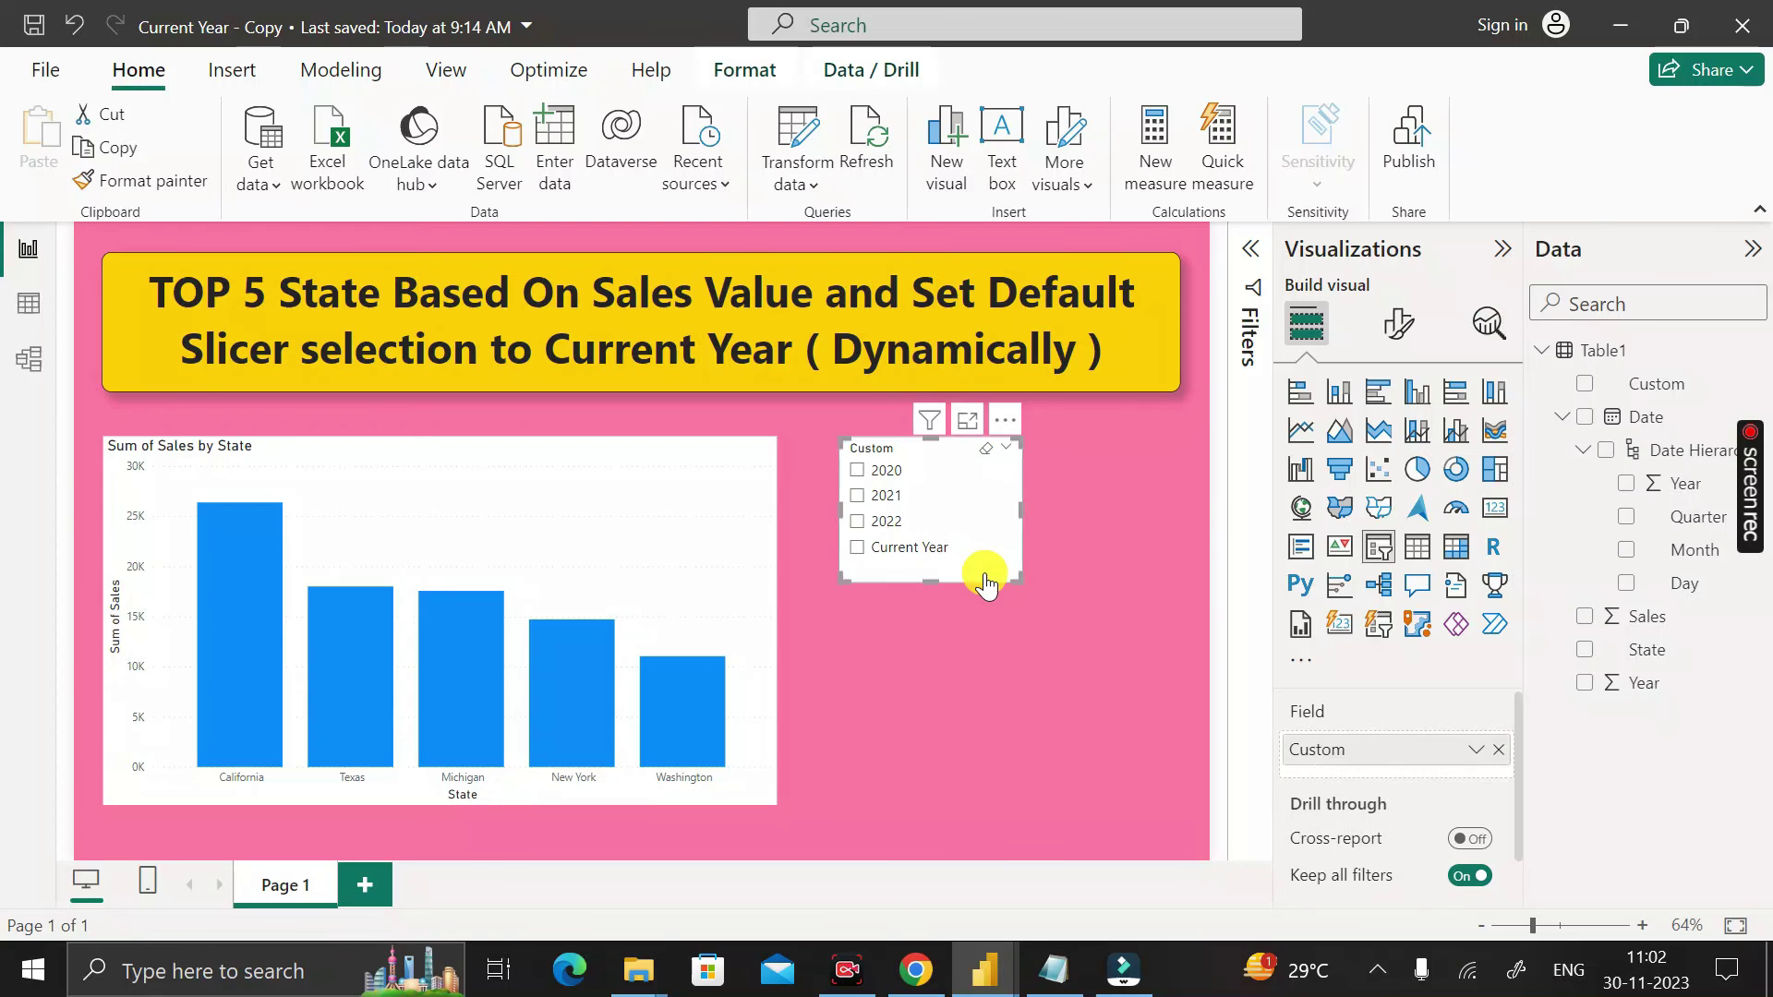
pyautogui.click(1399, 332)
pyautogui.click(1295, 515)
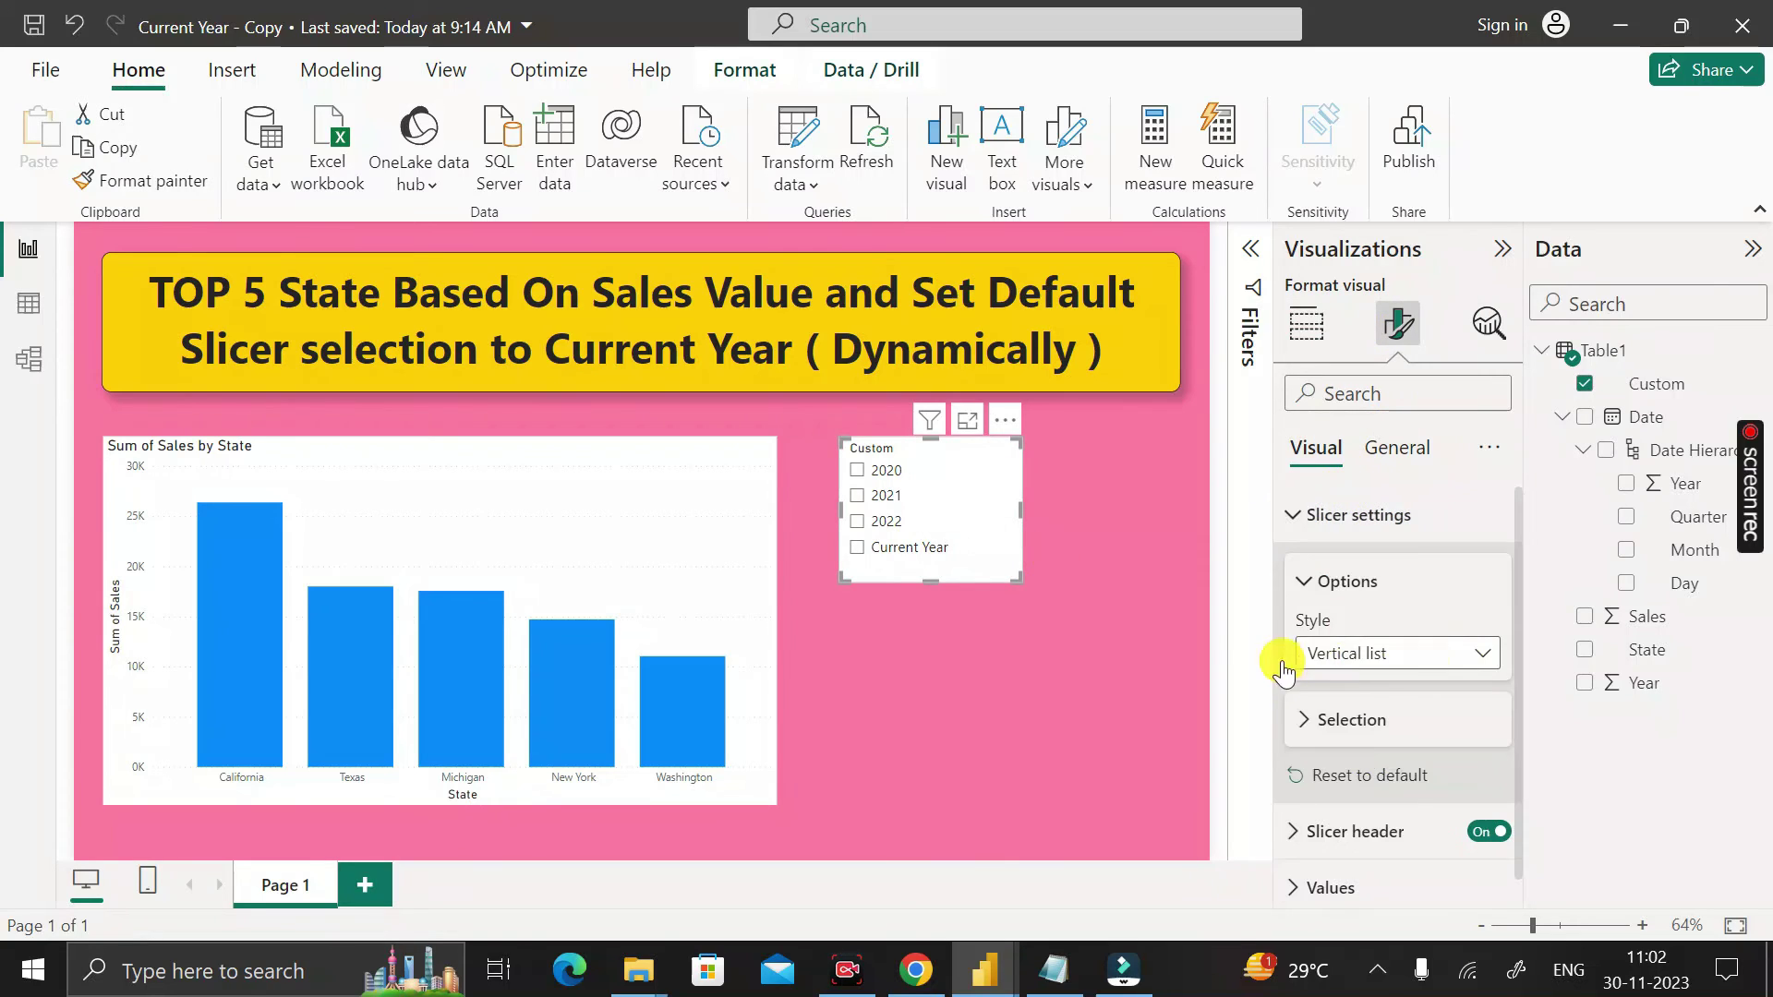
pyautogui.click(1488, 655)
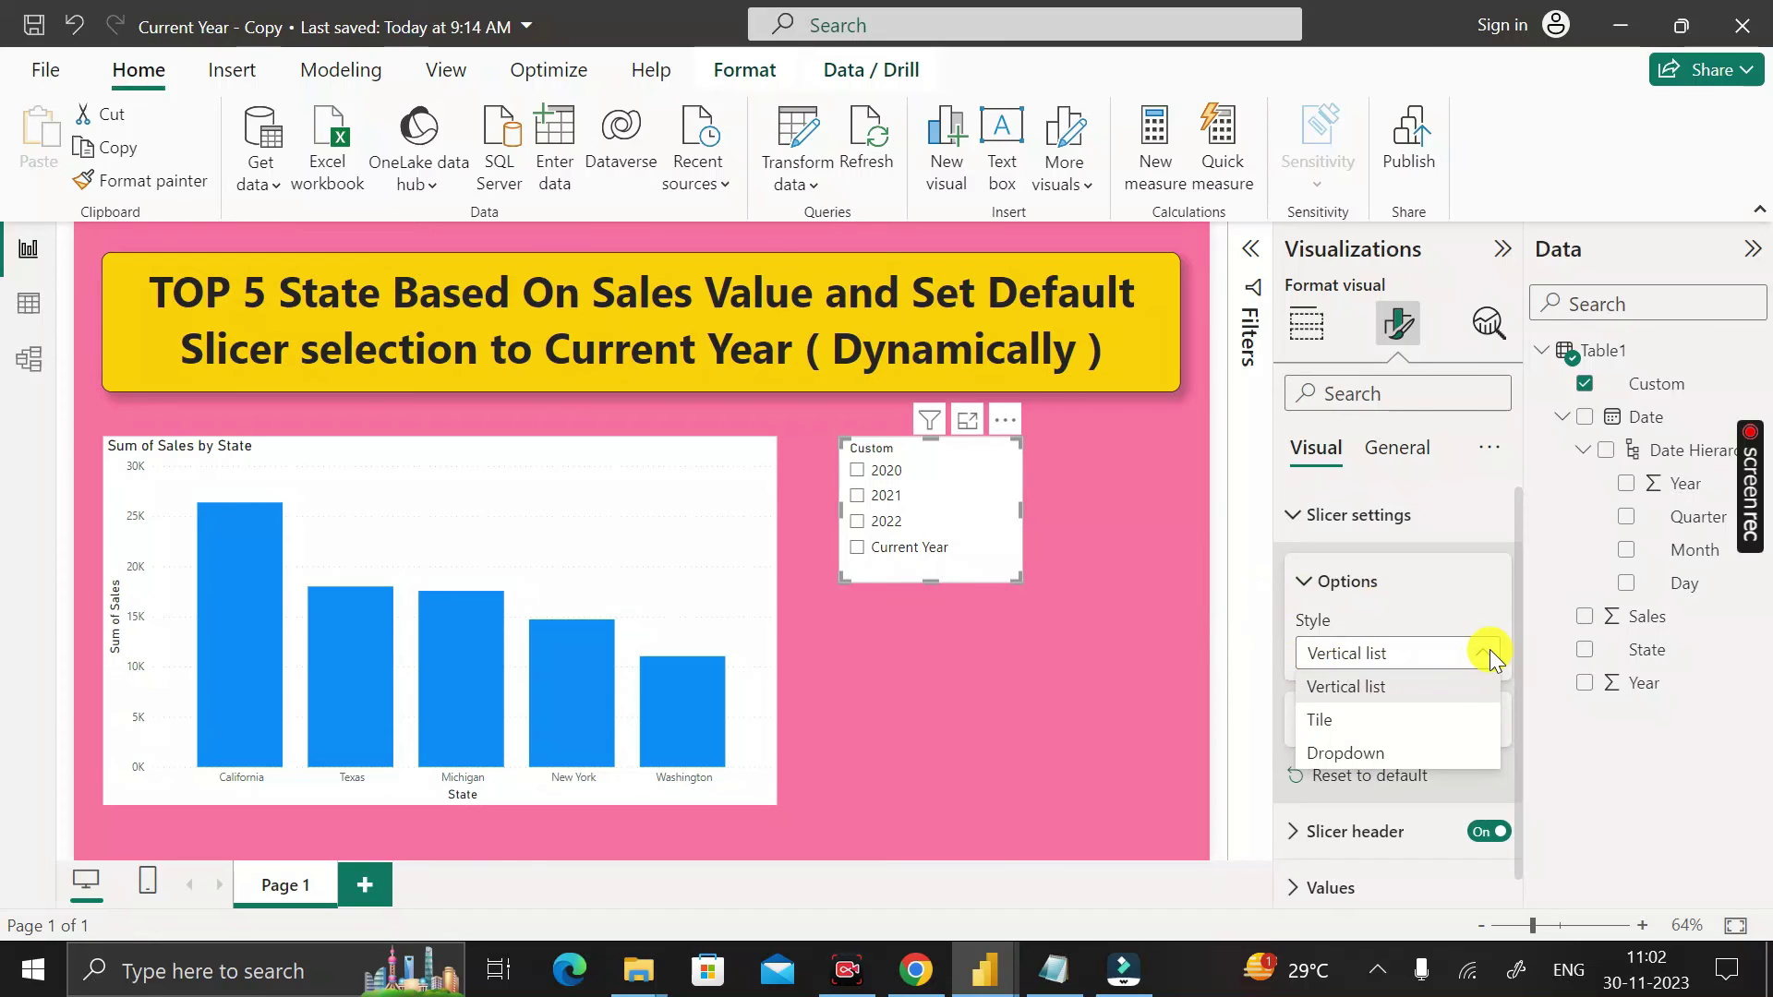
pyautogui.click(1392, 755)
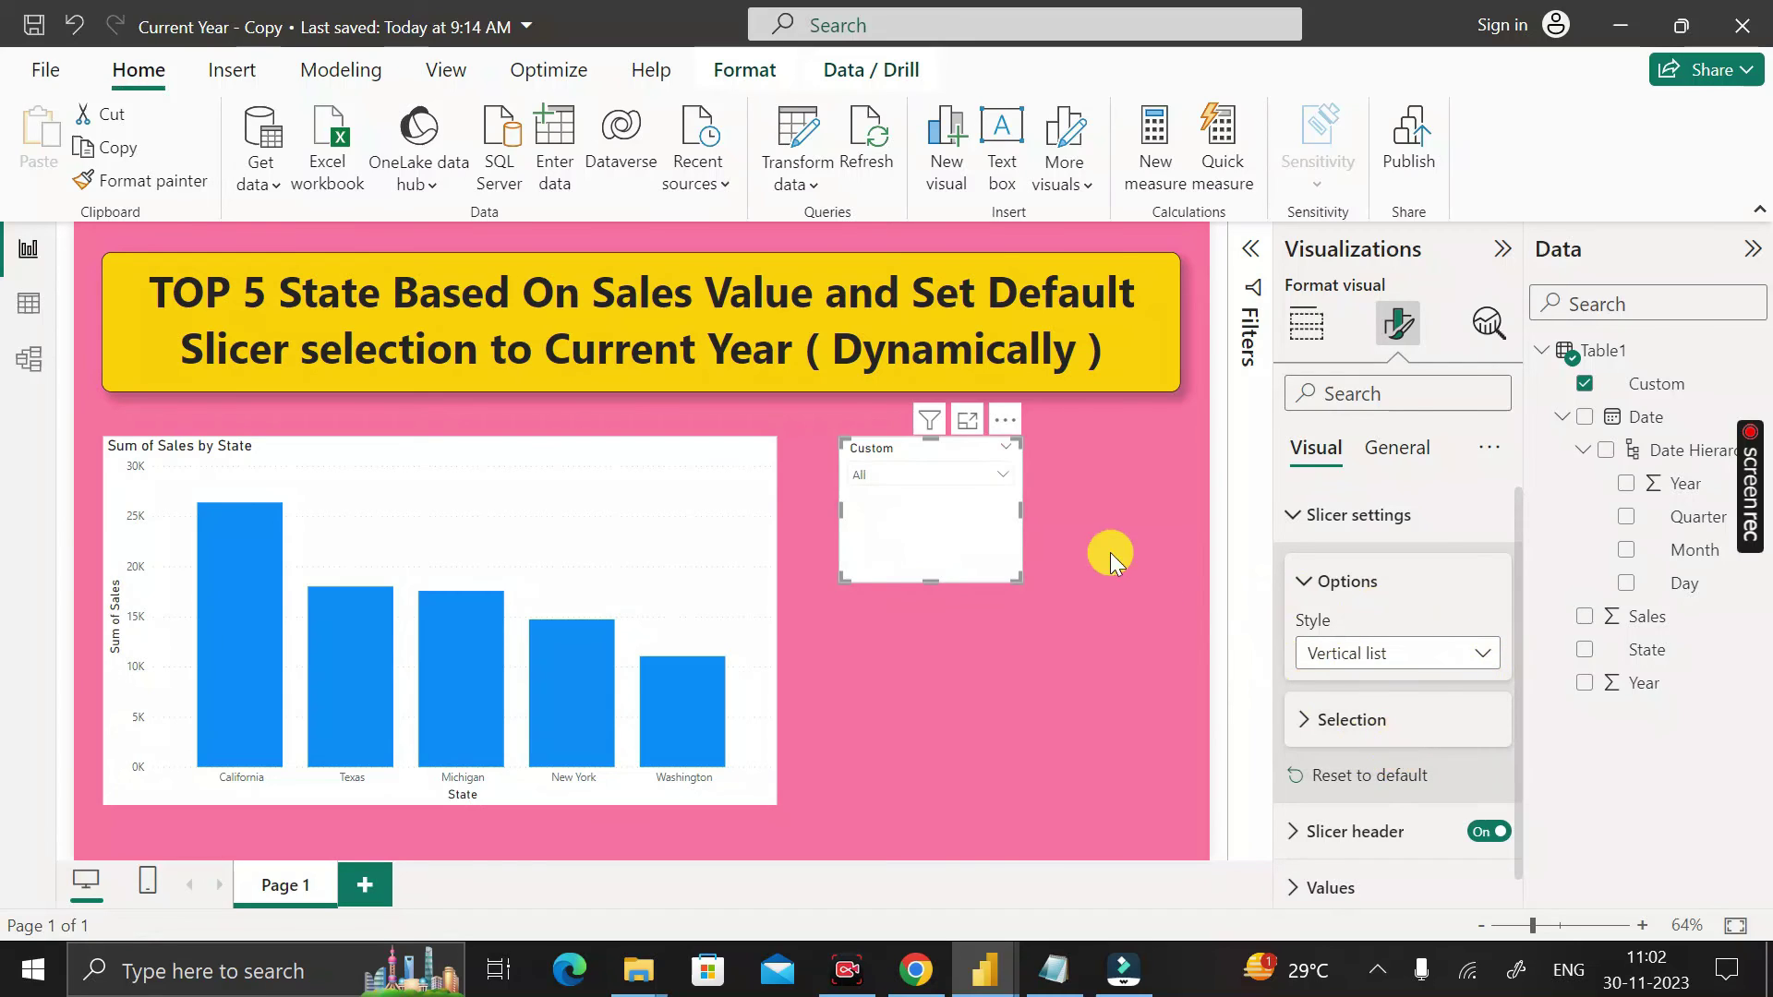
# Step: Select Current Year in the dropdown and shorten the slicer box
pyautogui.click(1006, 471)
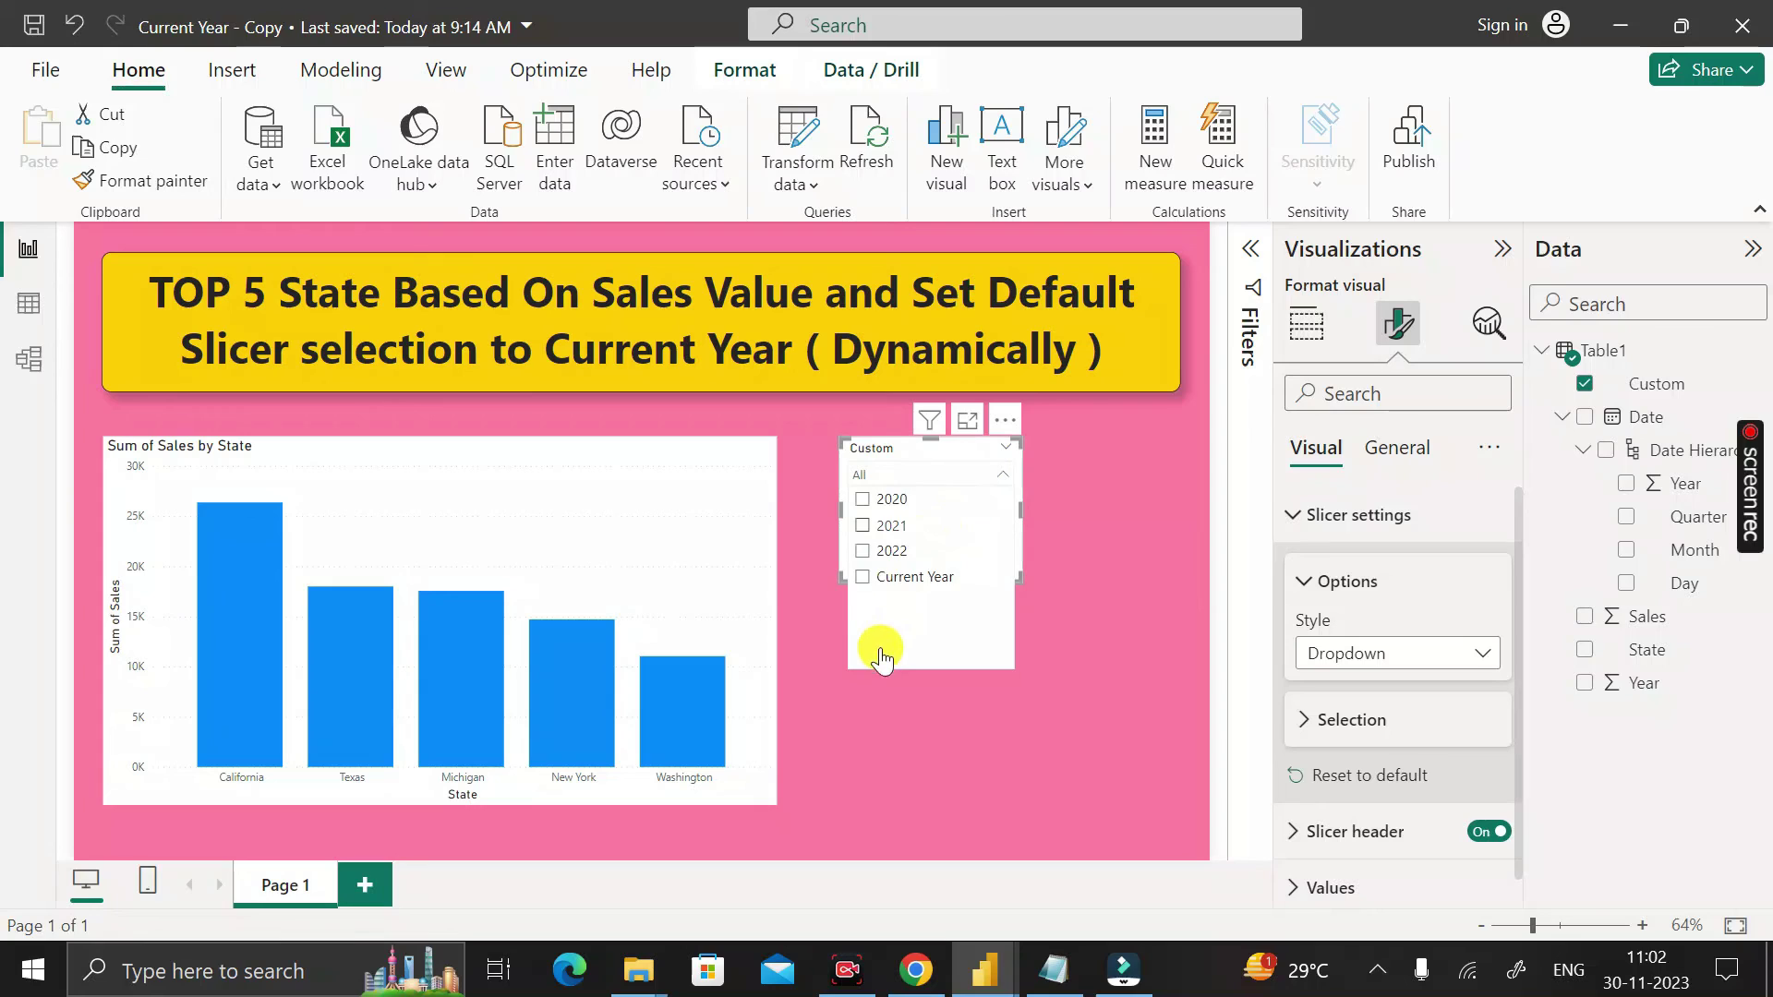
pyautogui.click(863, 580)
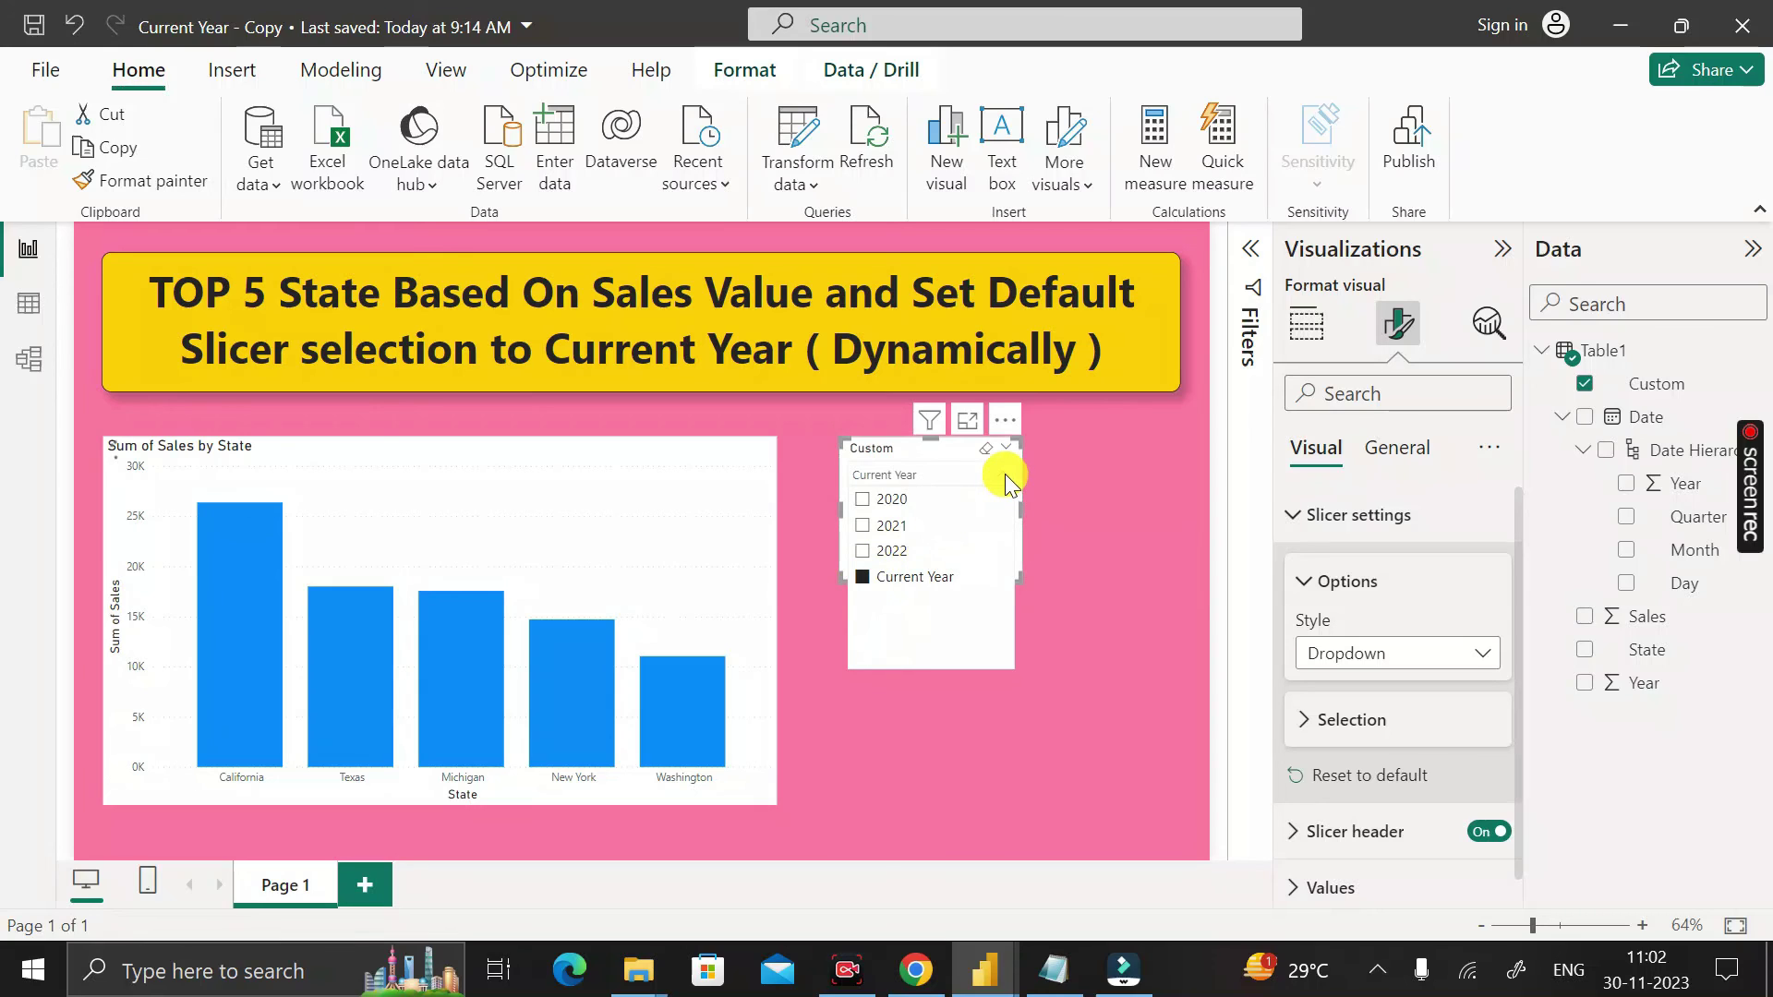
pyautogui.click(1005, 474)
pyautogui.moveTo(933, 582); pyautogui.dragTo(933, 512)
pyautogui.click(968, 532)
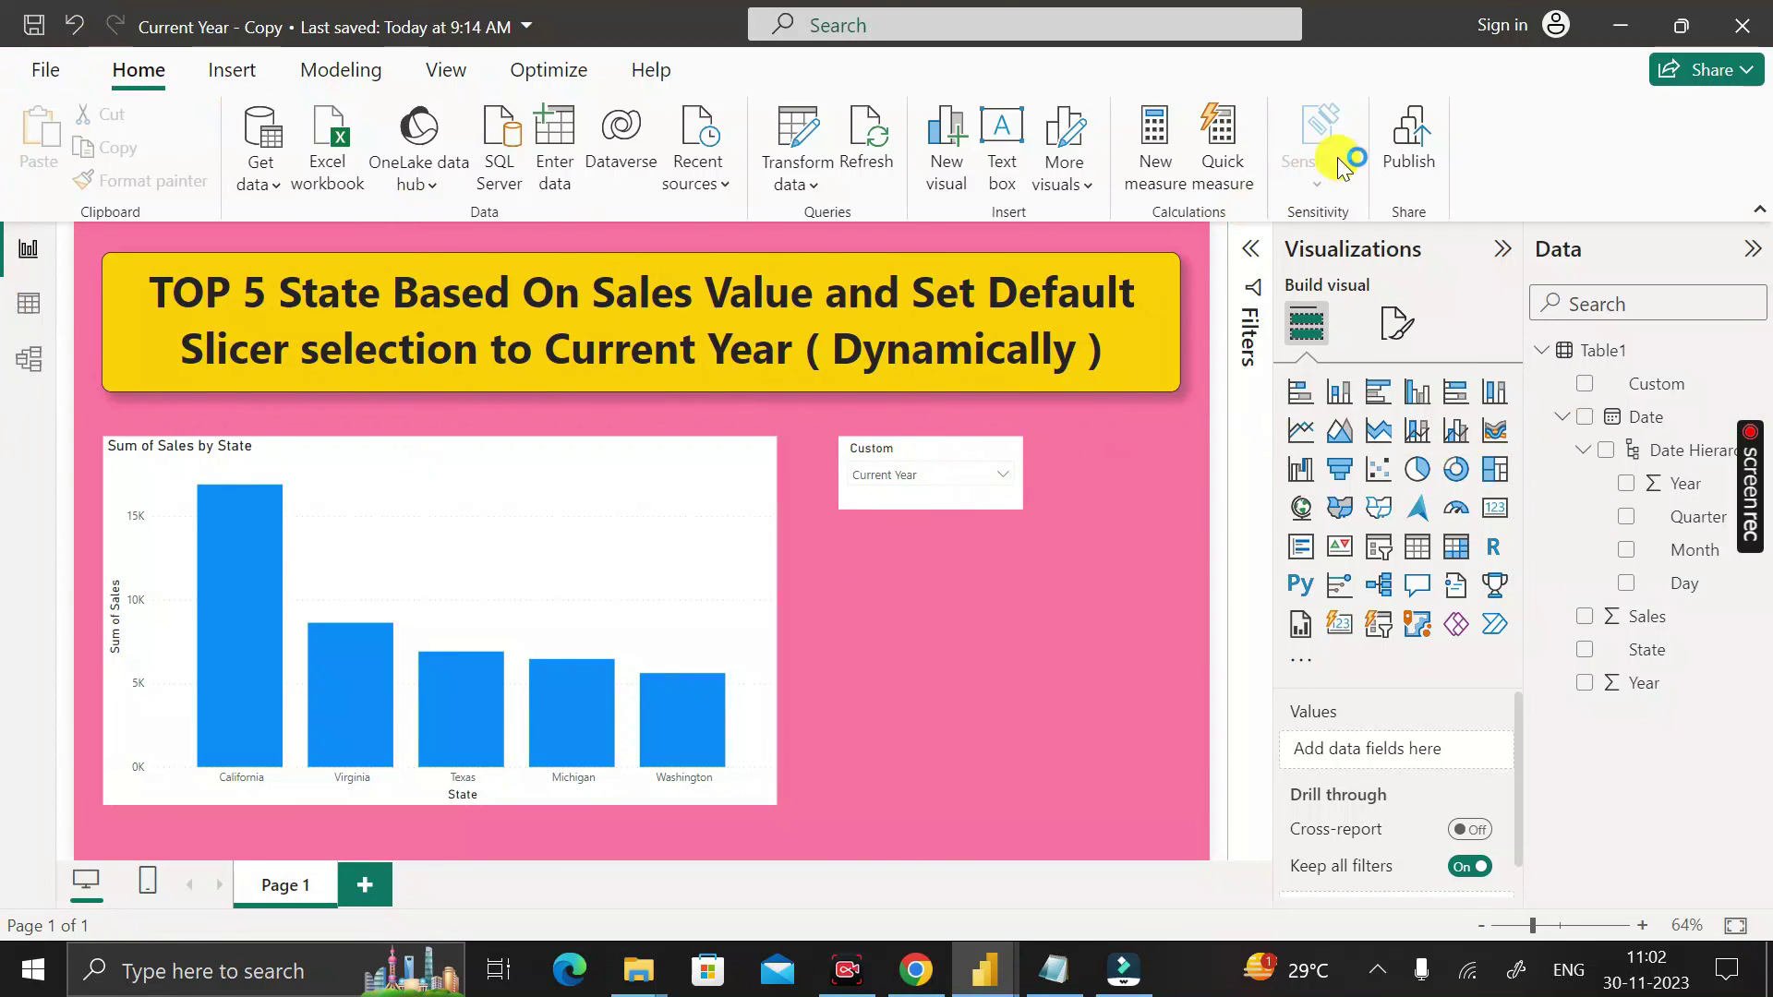
# Step: Save the report with the dropdown slicer set to 'Current Year' filtering the top-5 states chart
pyautogui.click(1411, 148)
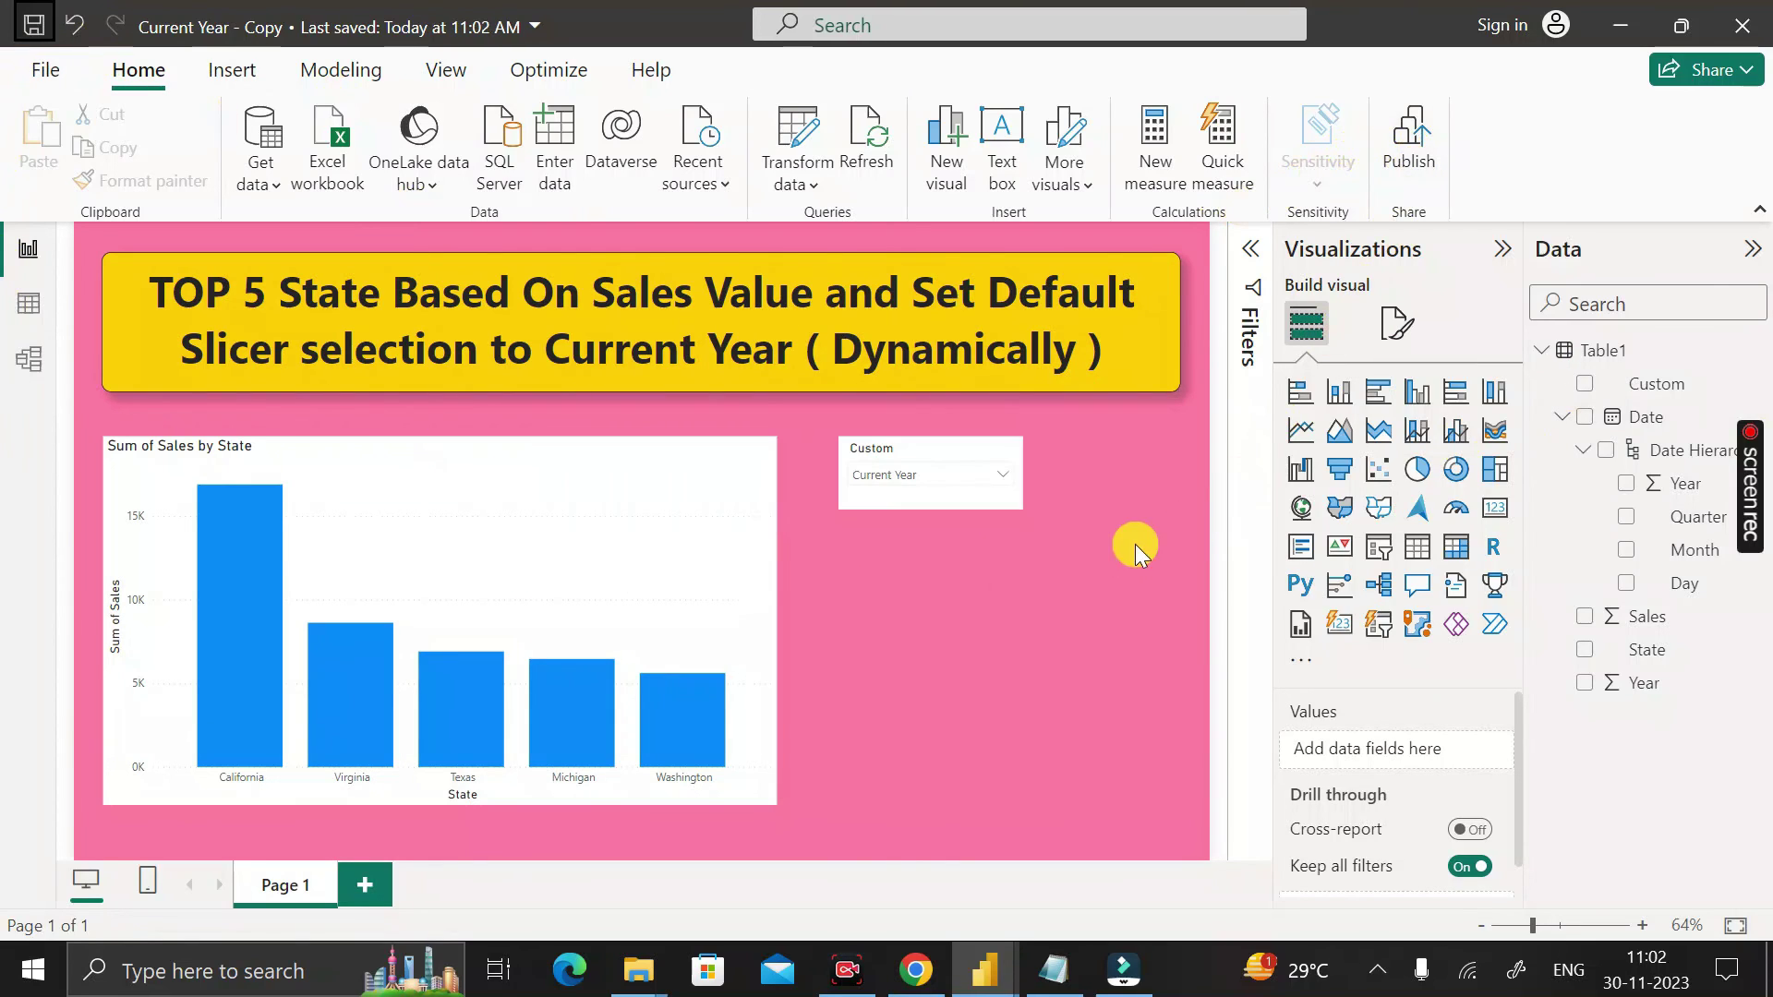